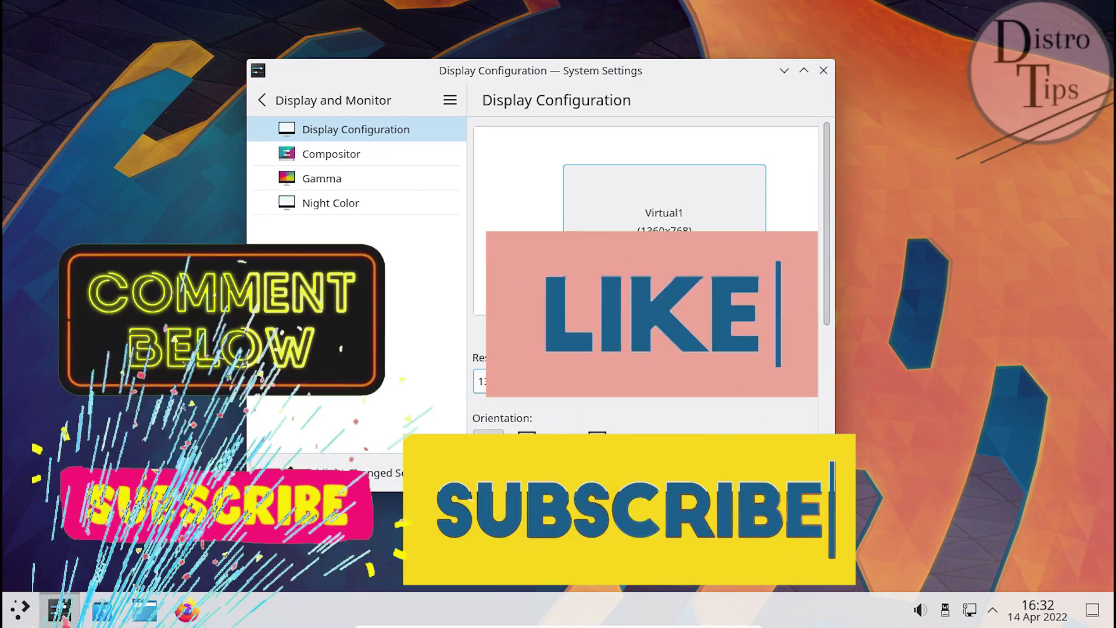
Step: Leave the display settings for the About this System page and make the settings window taller
mouse_move(824, 217)
mouse_down()
mouse_move(819, 322)
mouse_move(818, 236)
mouse_up()
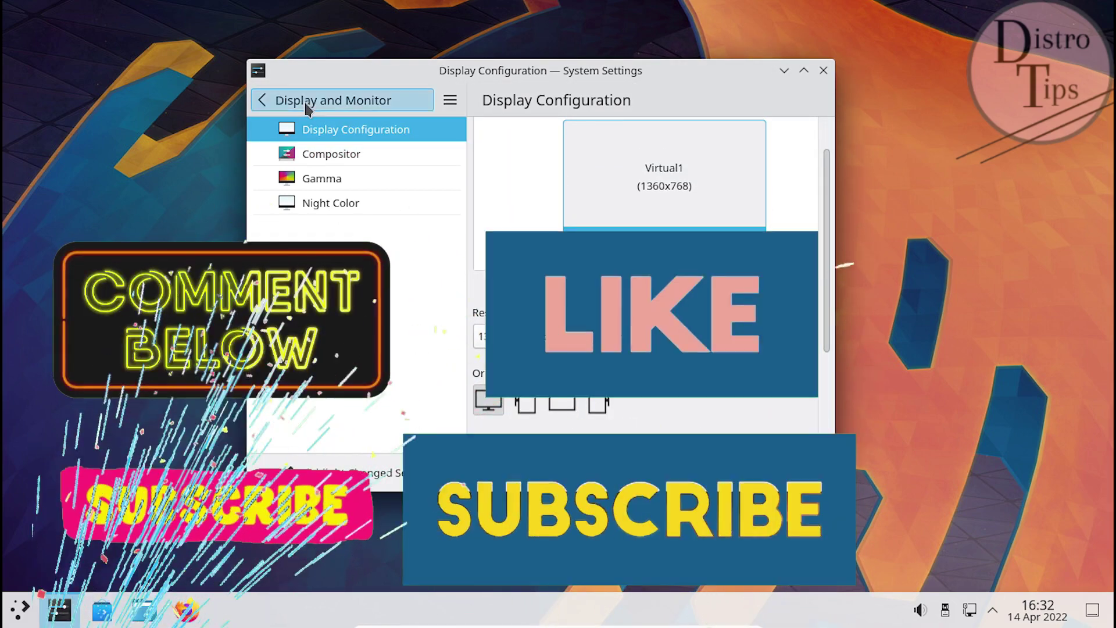
click(304, 99)
drag(459, 266, 459, 344)
click(379, 401)
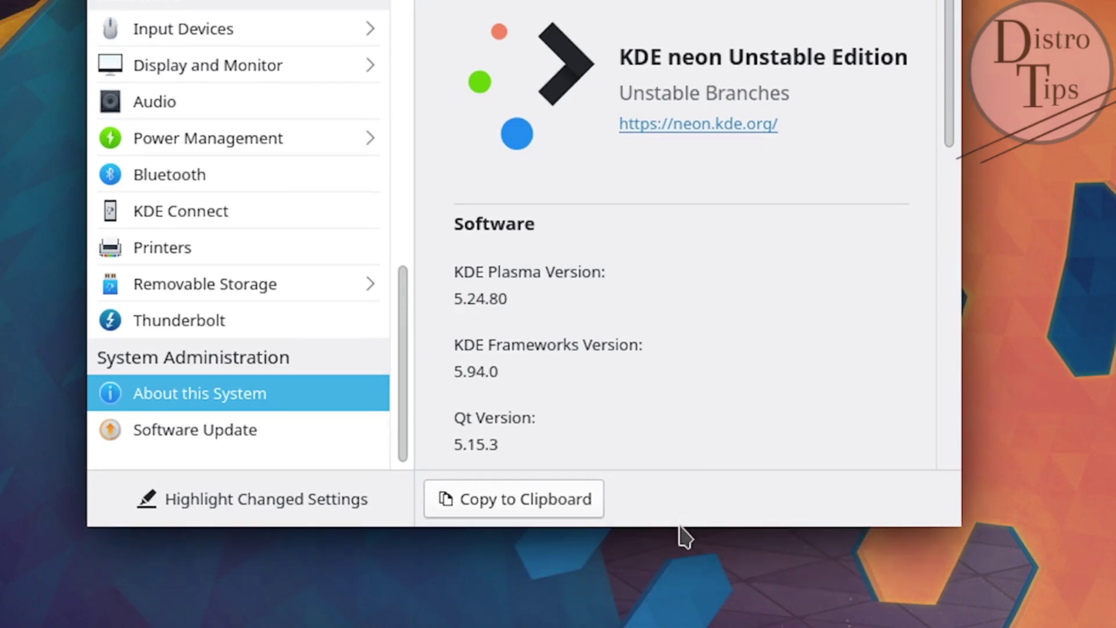
drag(680, 542, 680, 627)
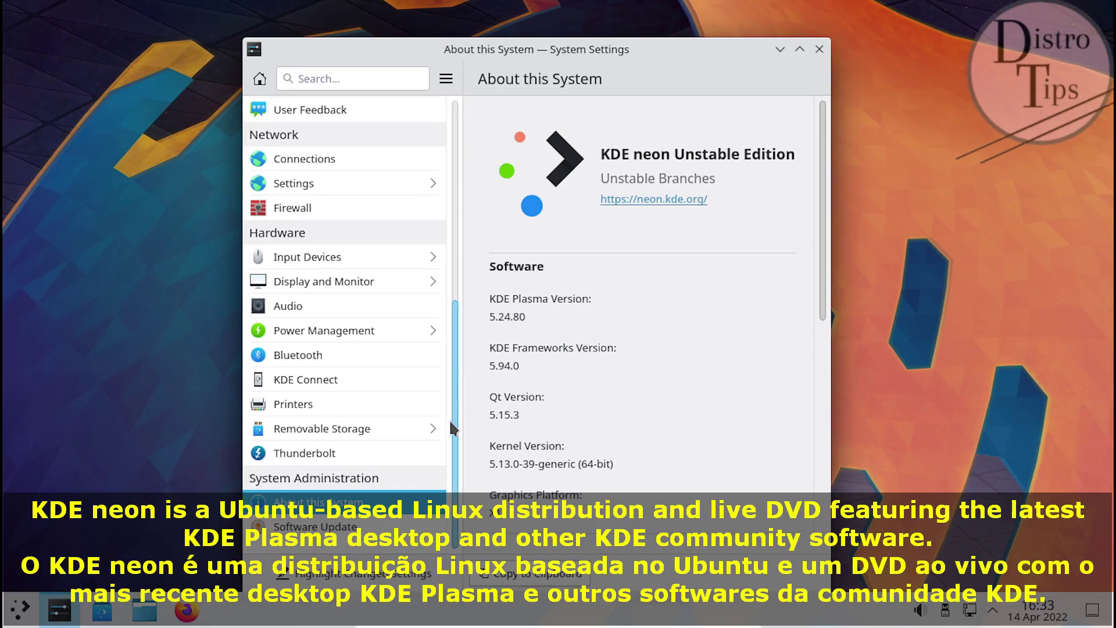
Step: Review the Software Update page and the About System Settings dialog, including its component and author information
click(355, 527)
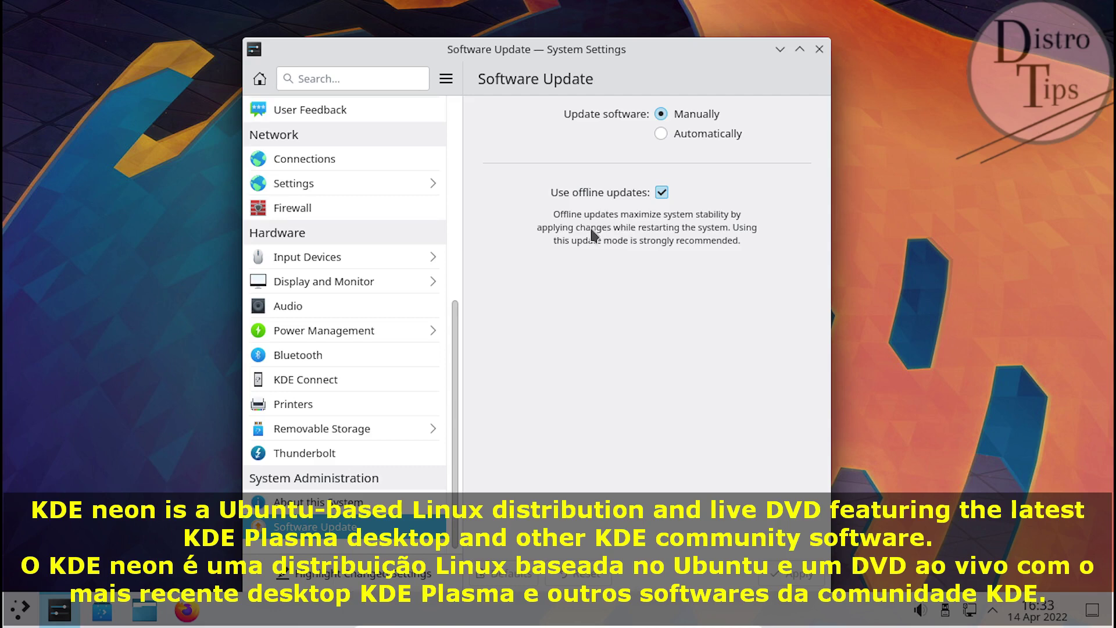
click(449, 78)
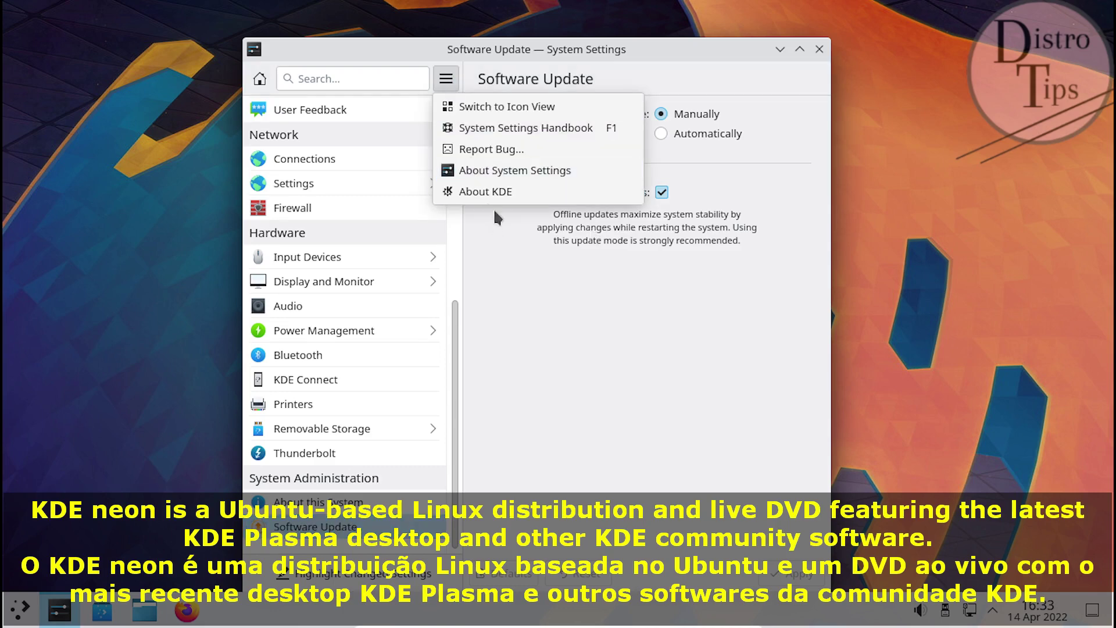
click(497, 171)
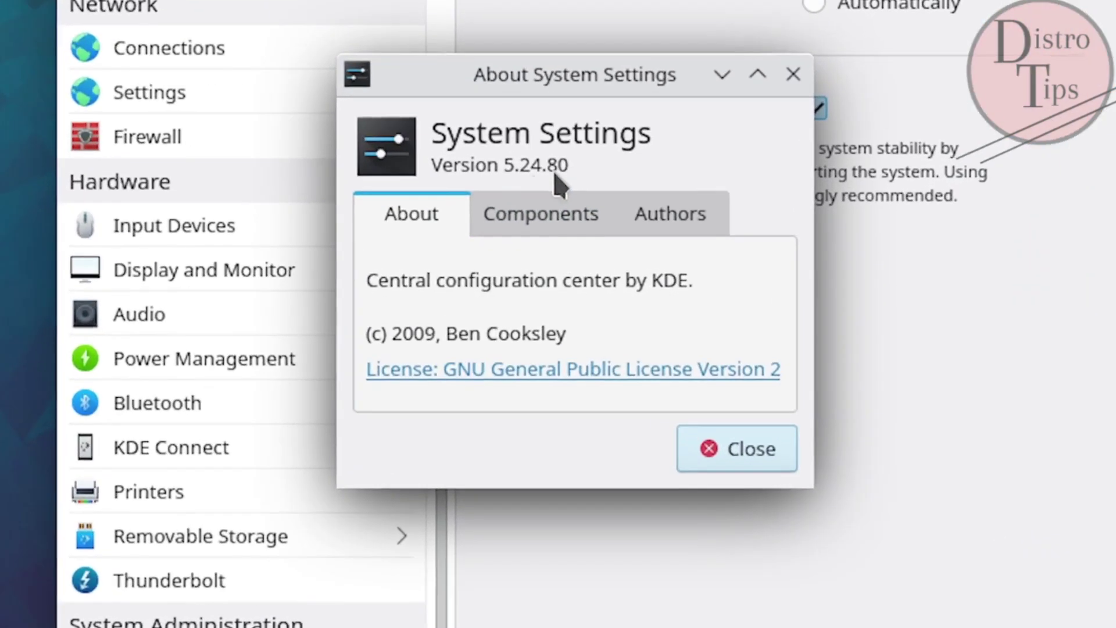
drag(435, 184, 427, 145)
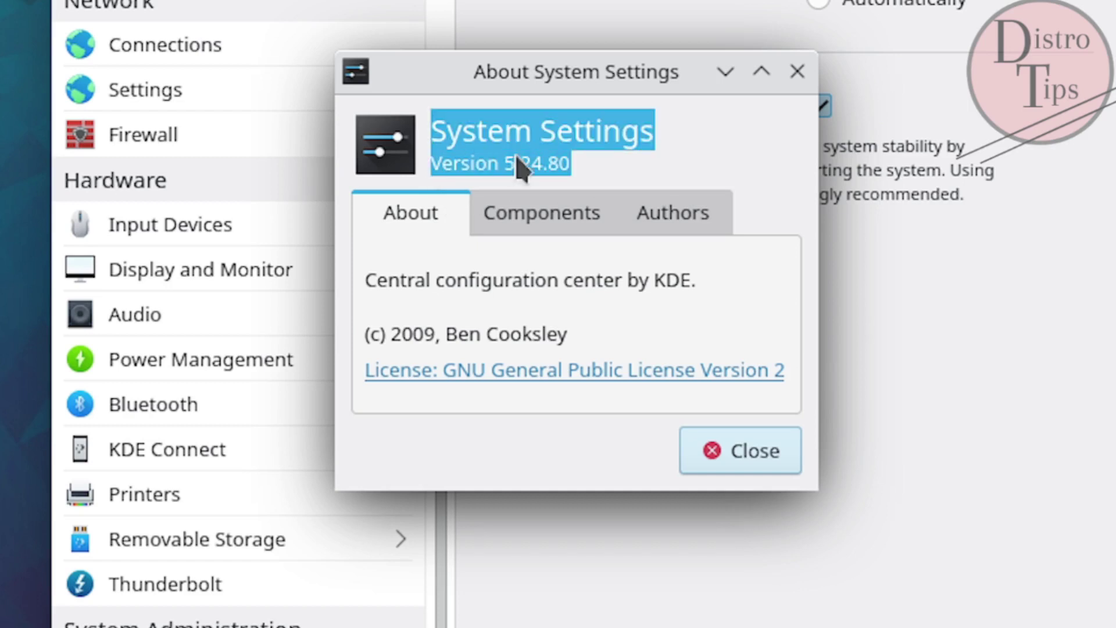
click(553, 221)
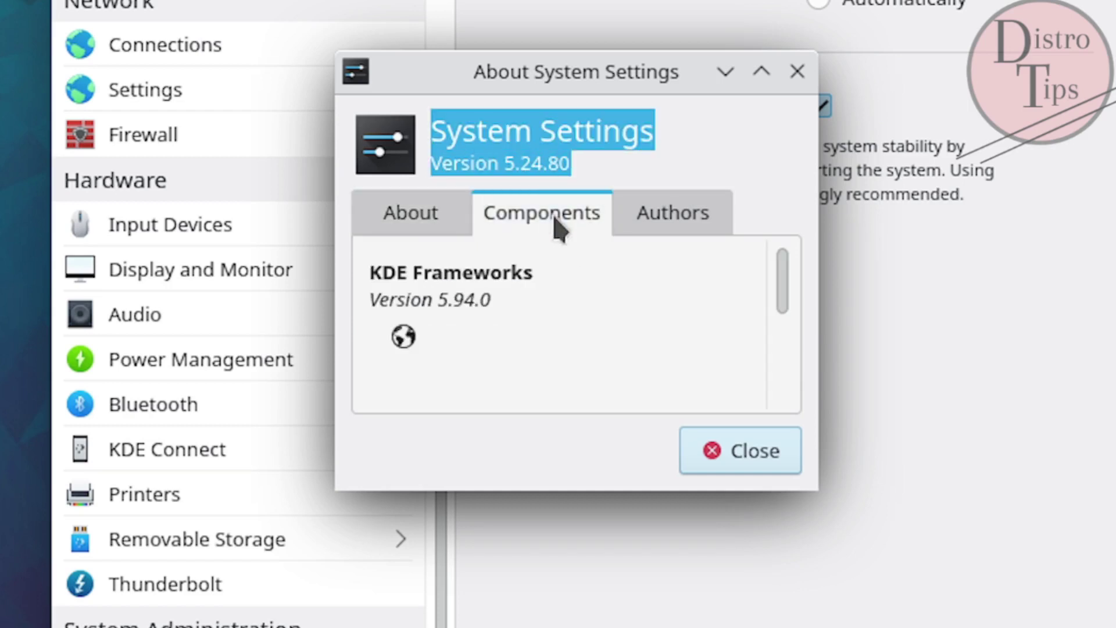
click(706, 223)
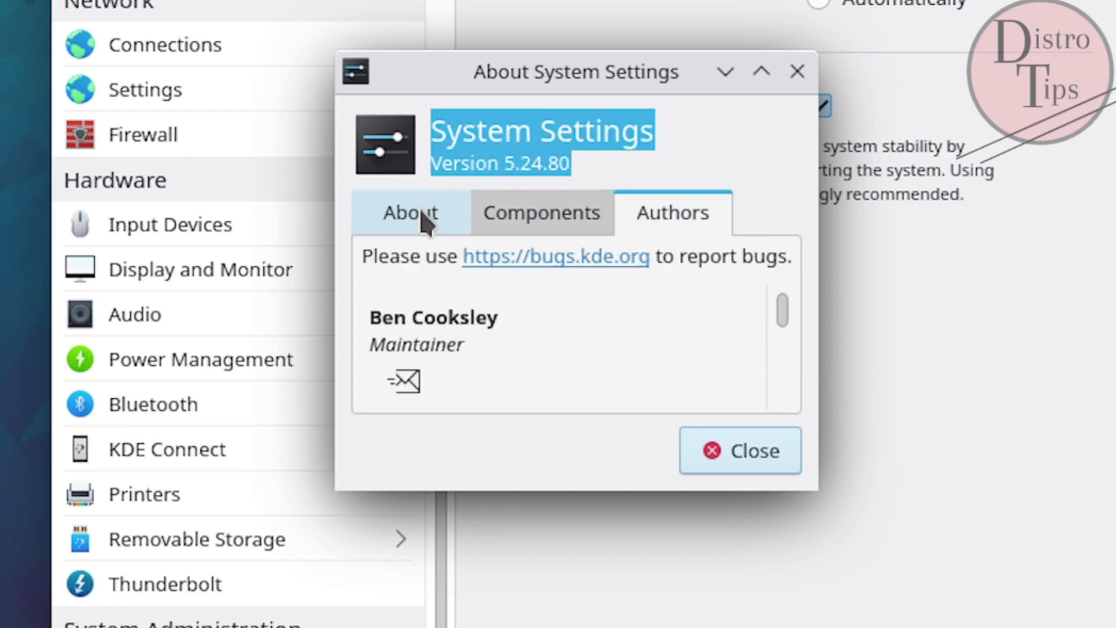
click(407, 217)
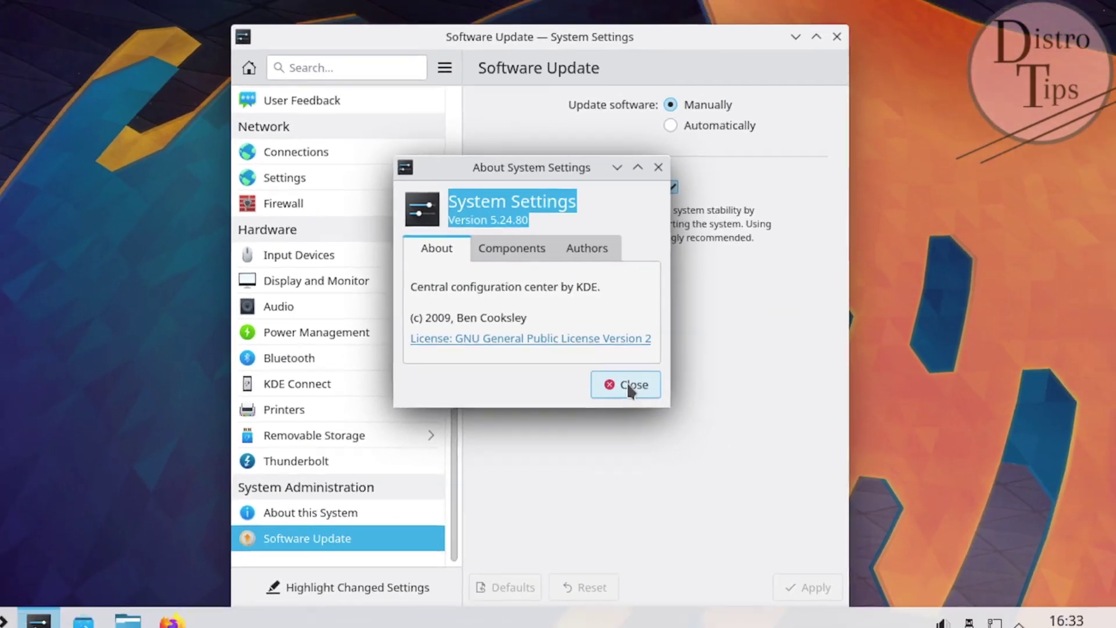
click(627, 384)
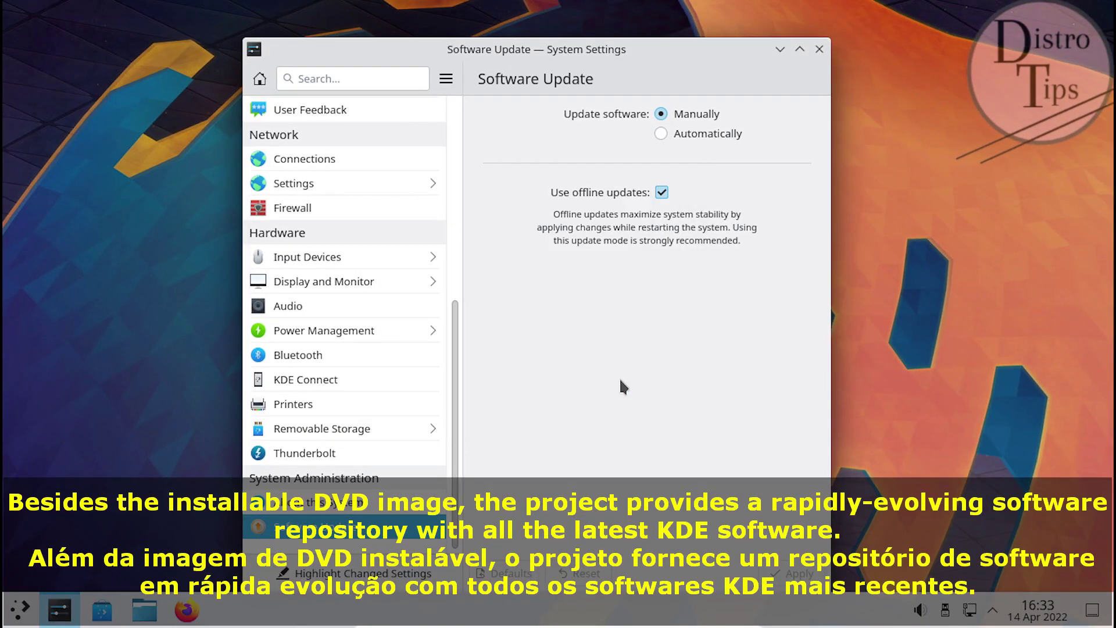
Step: Widen the settings window and apply the Breeze Dark global theme from the Appearance settings
drag(454, 321, 451, 102)
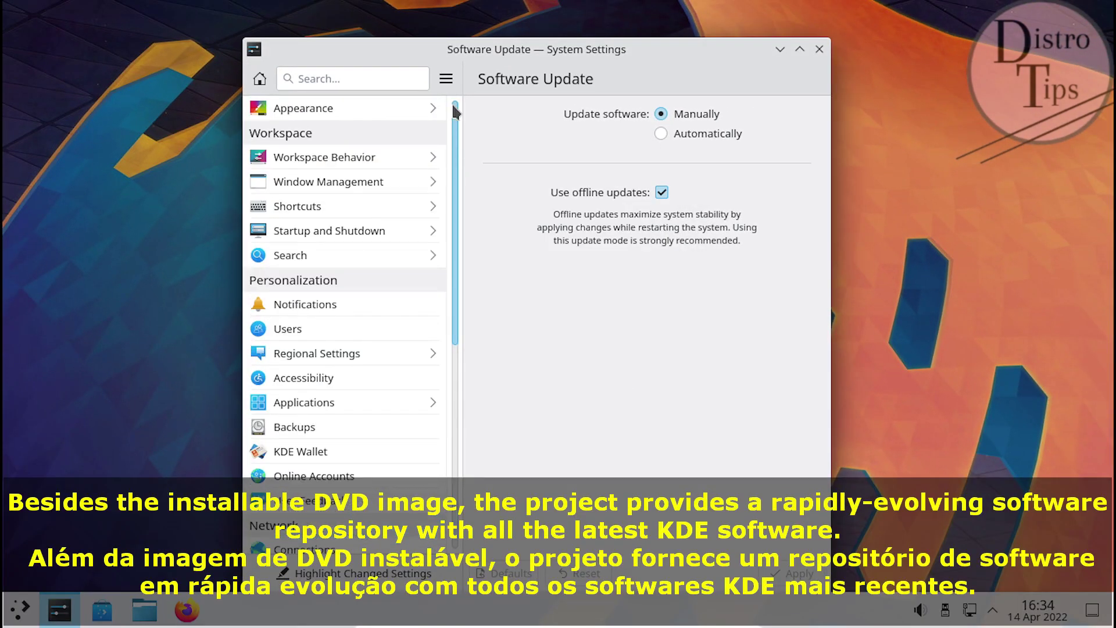
click(345, 109)
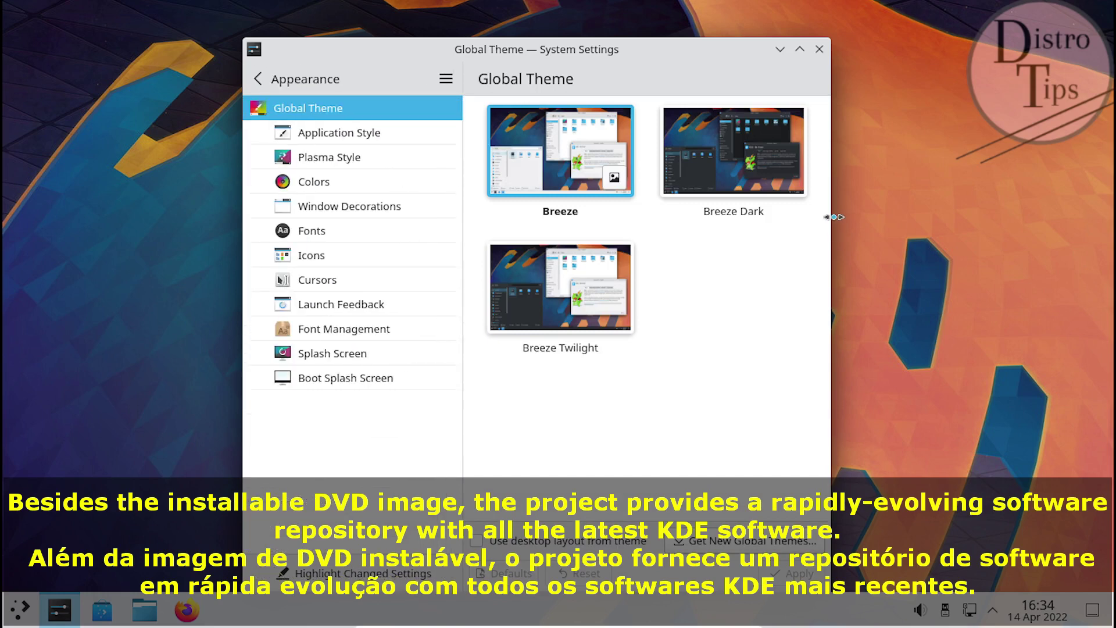
drag(880, 206, 928, 199)
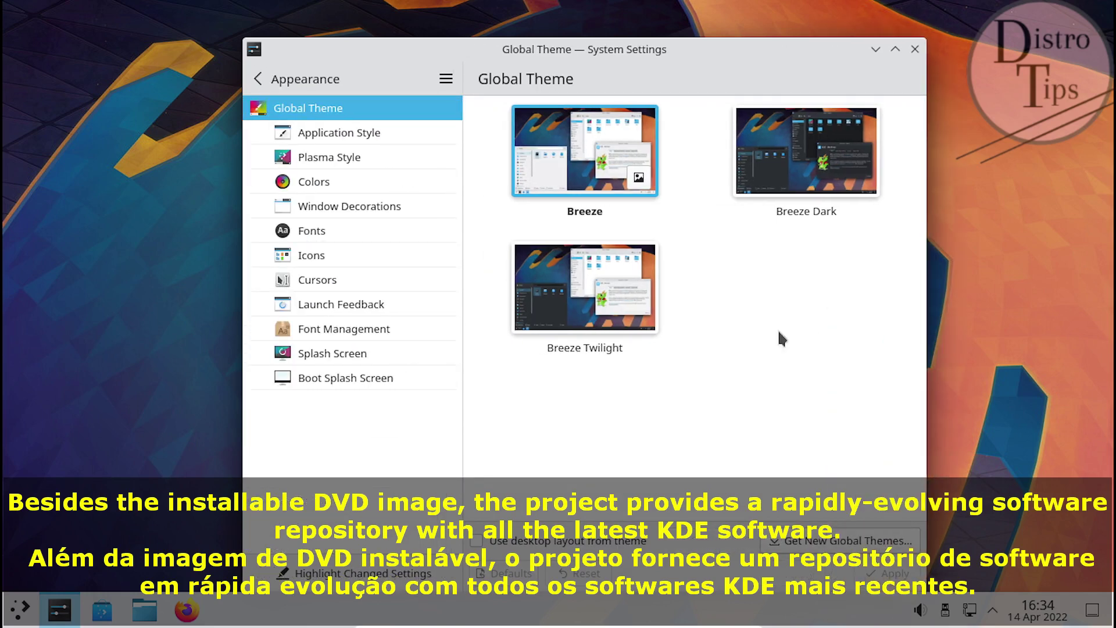
click(797, 171)
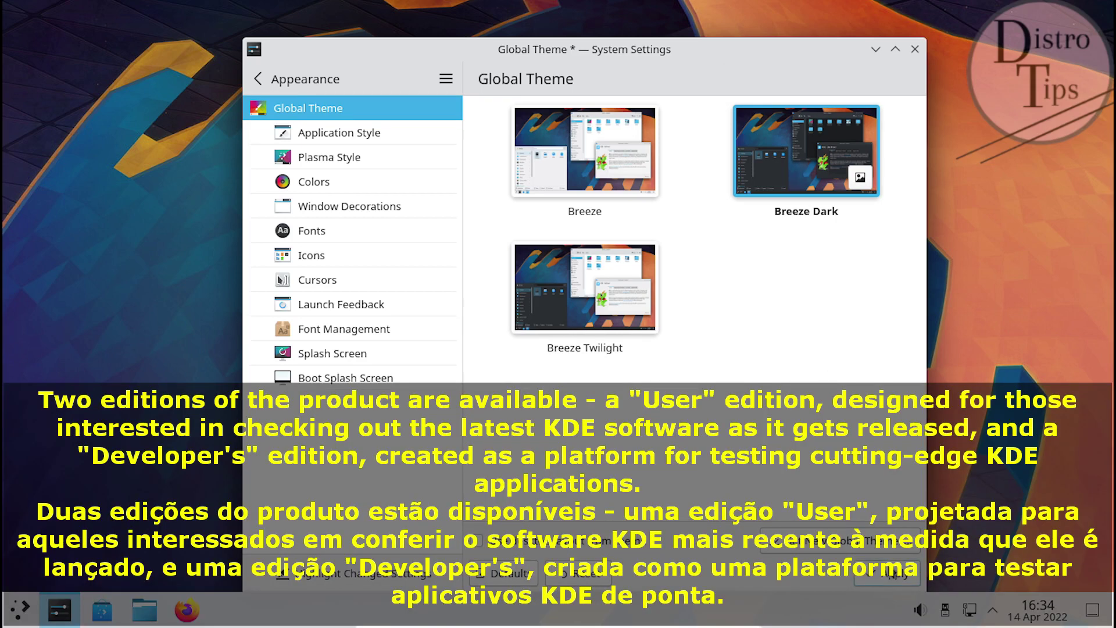
click(886, 573)
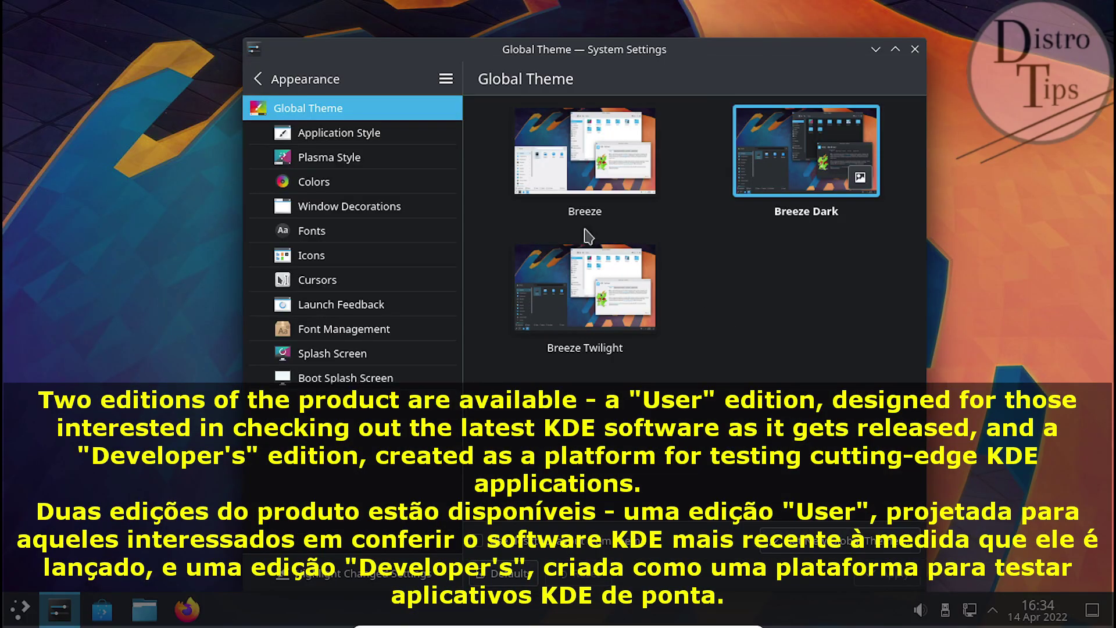
drag(602, 39, 585, 15)
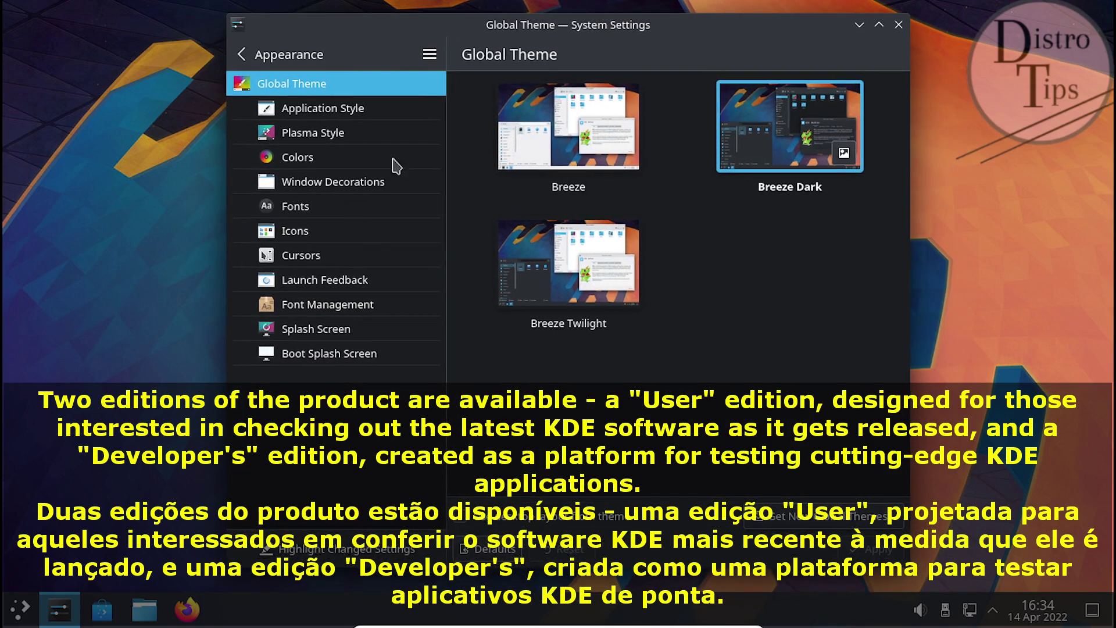
Step: Look through the Appearance pages one by one, from Application Style down to Boot Splash Screen
click(361, 114)
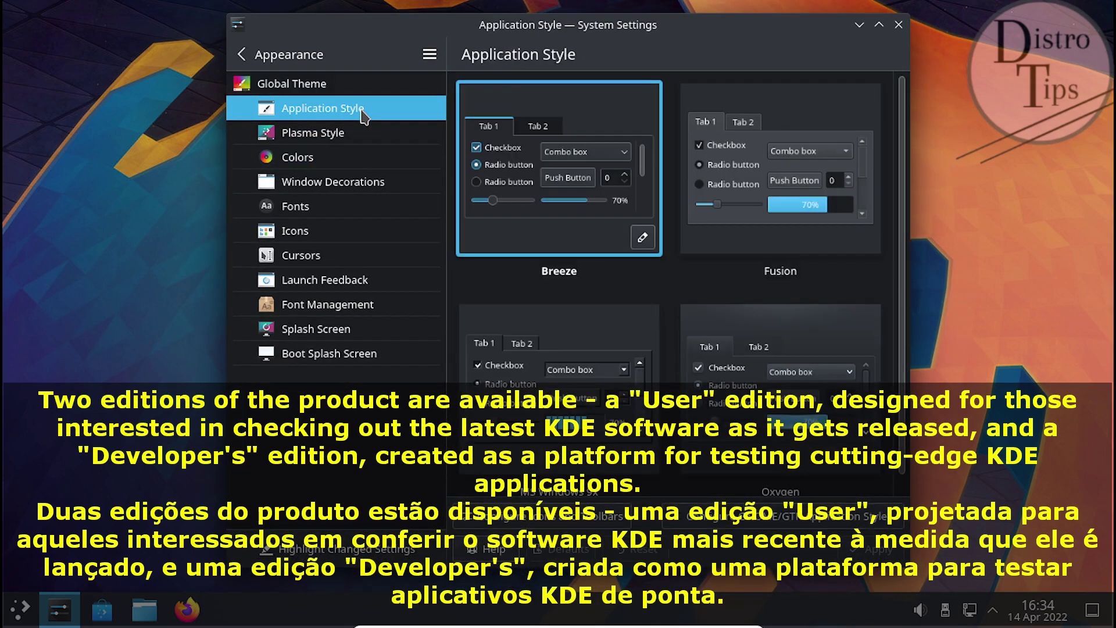
click(347, 136)
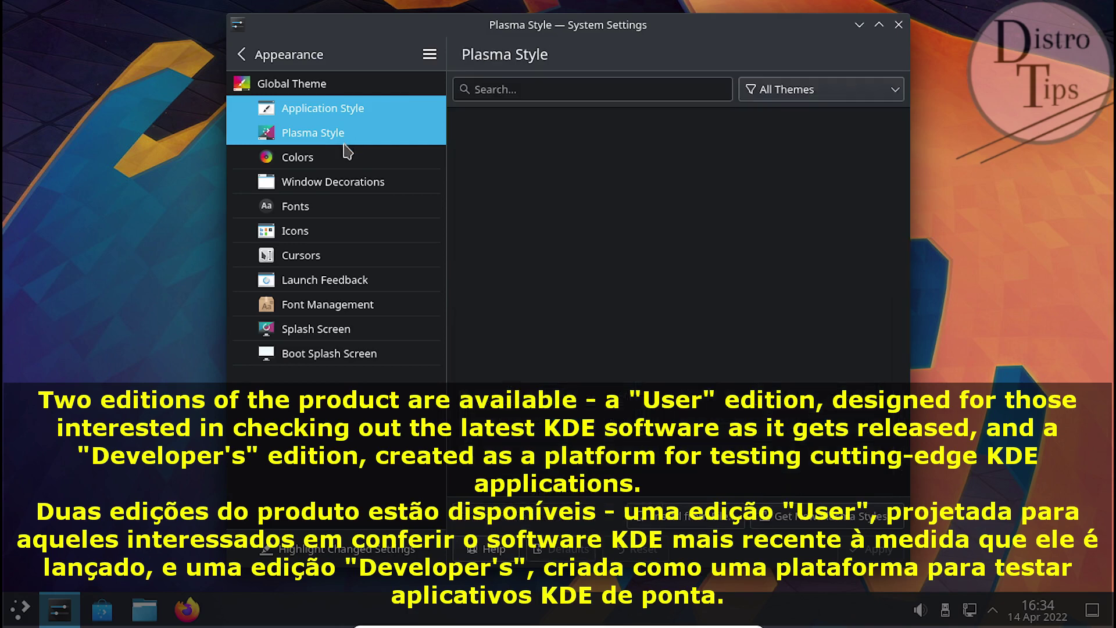
click(343, 168)
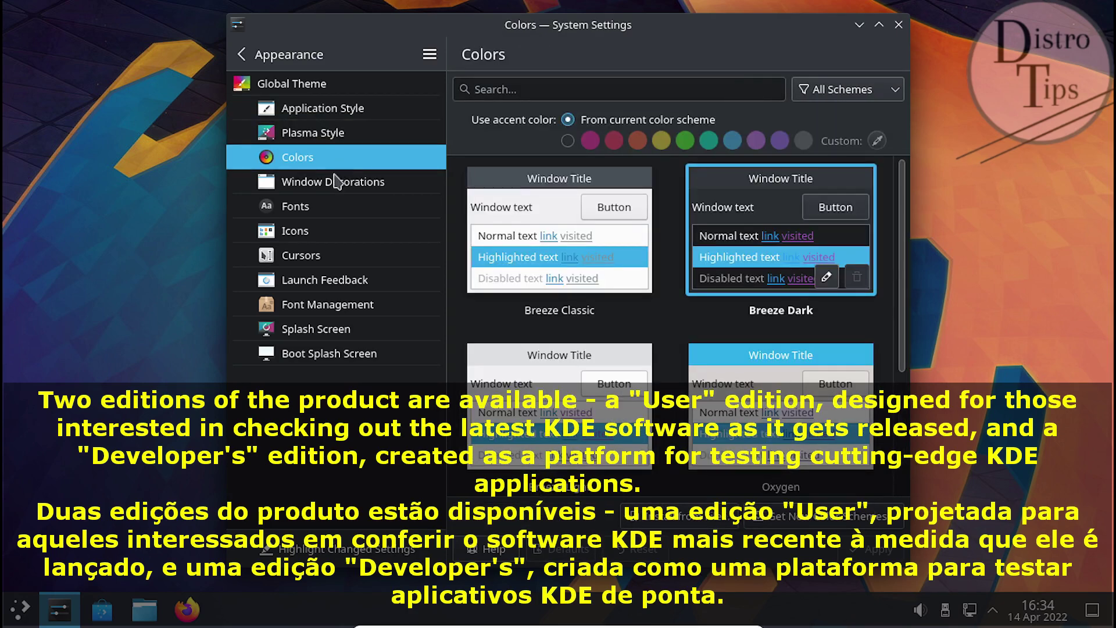
click(332, 186)
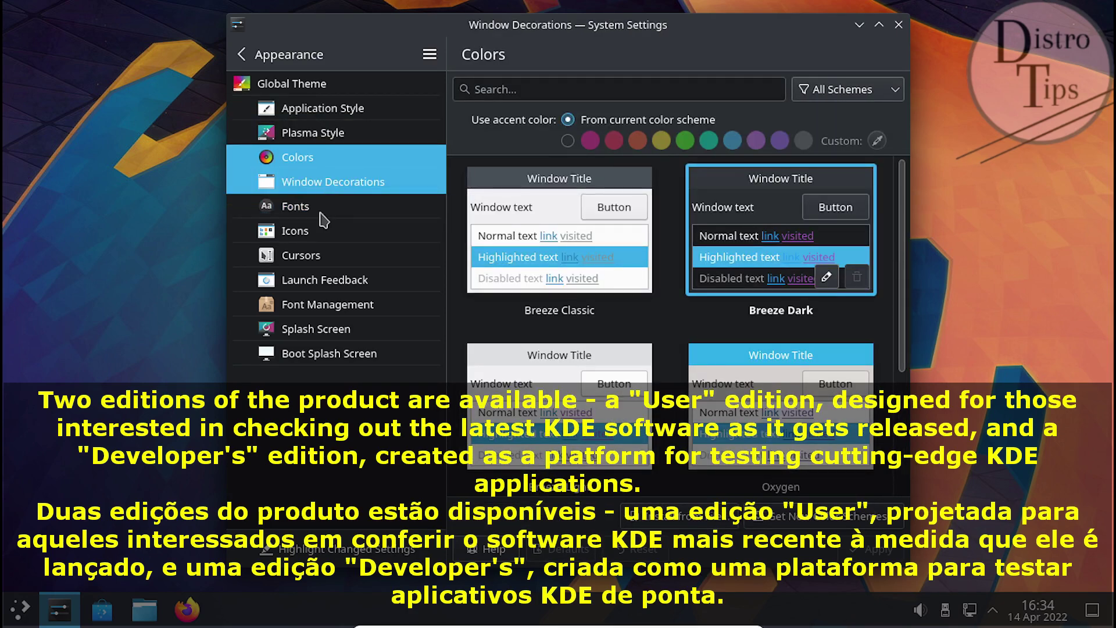
click(321, 207)
click(317, 227)
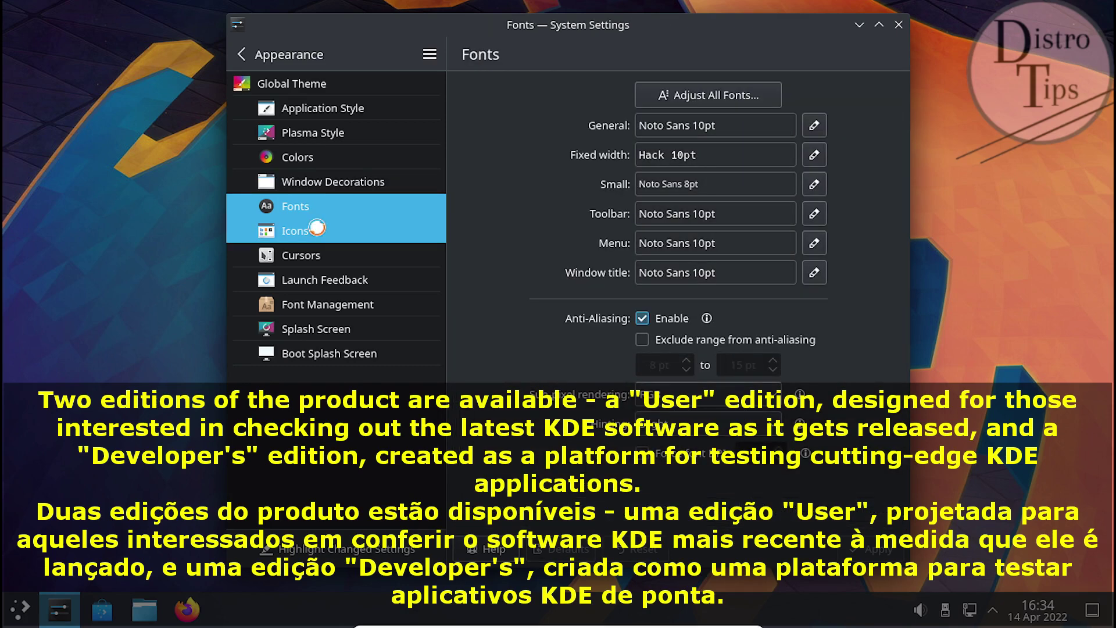
click(319, 255)
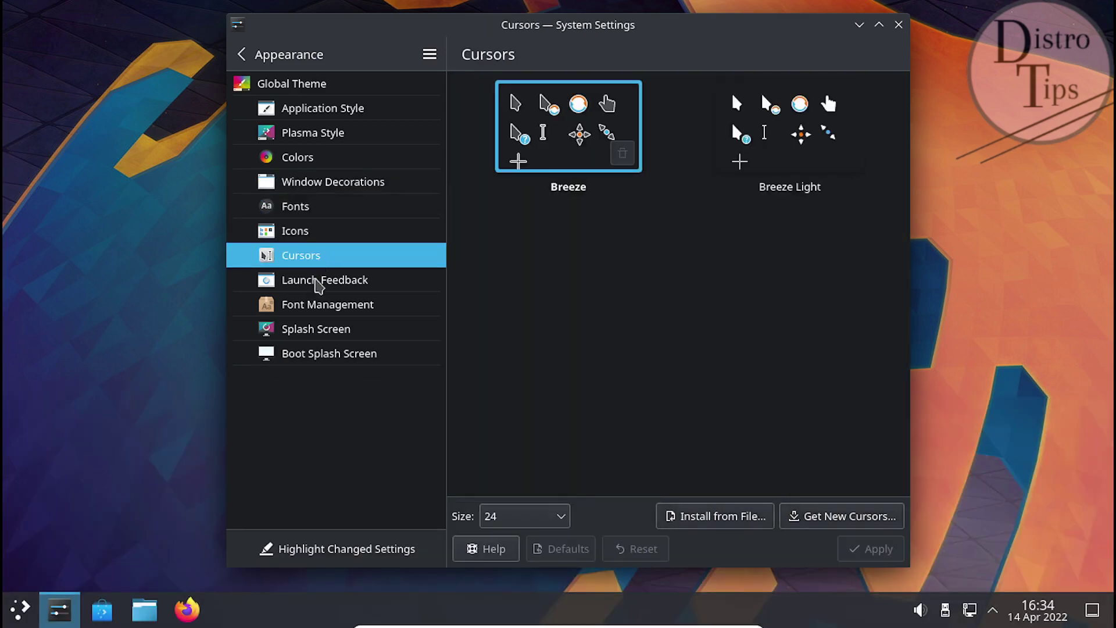
click(319, 285)
click(308, 308)
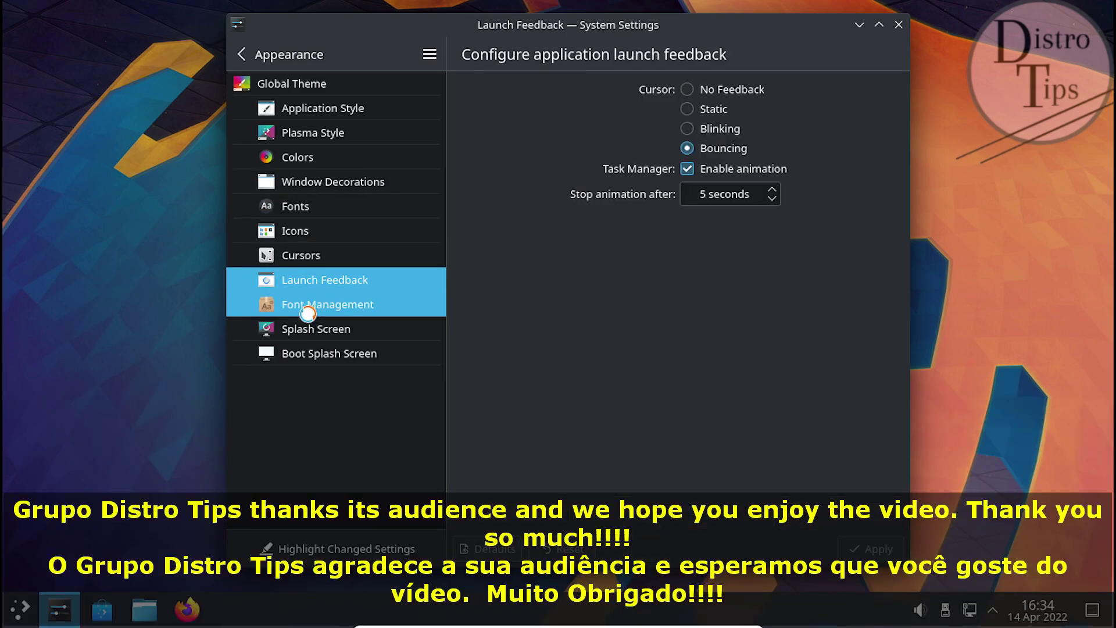
click(311, 330)
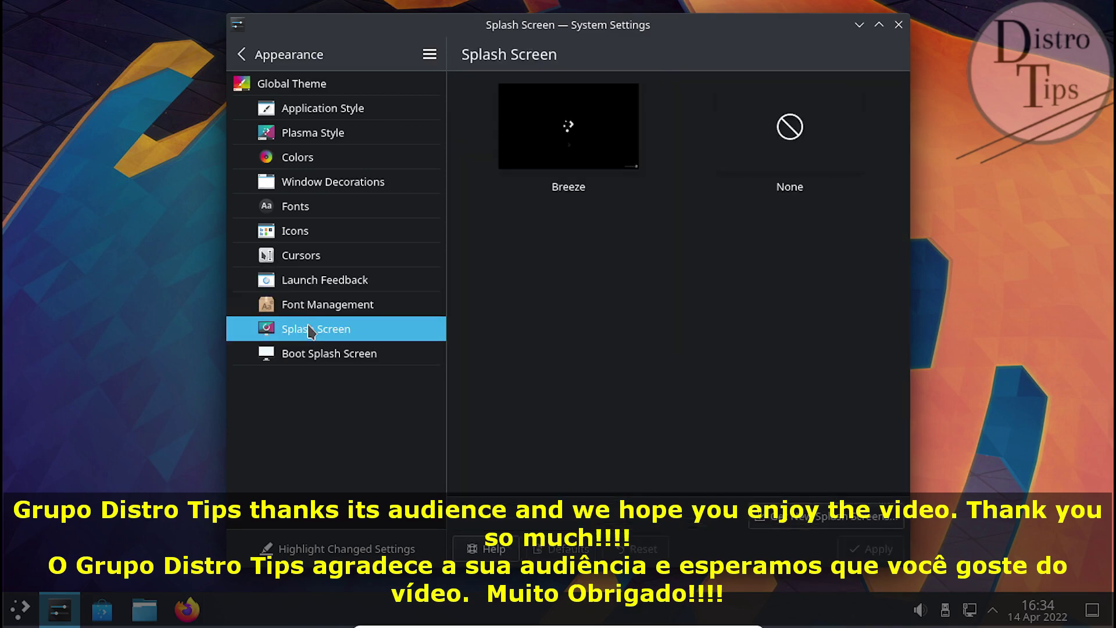
click(303, 361)
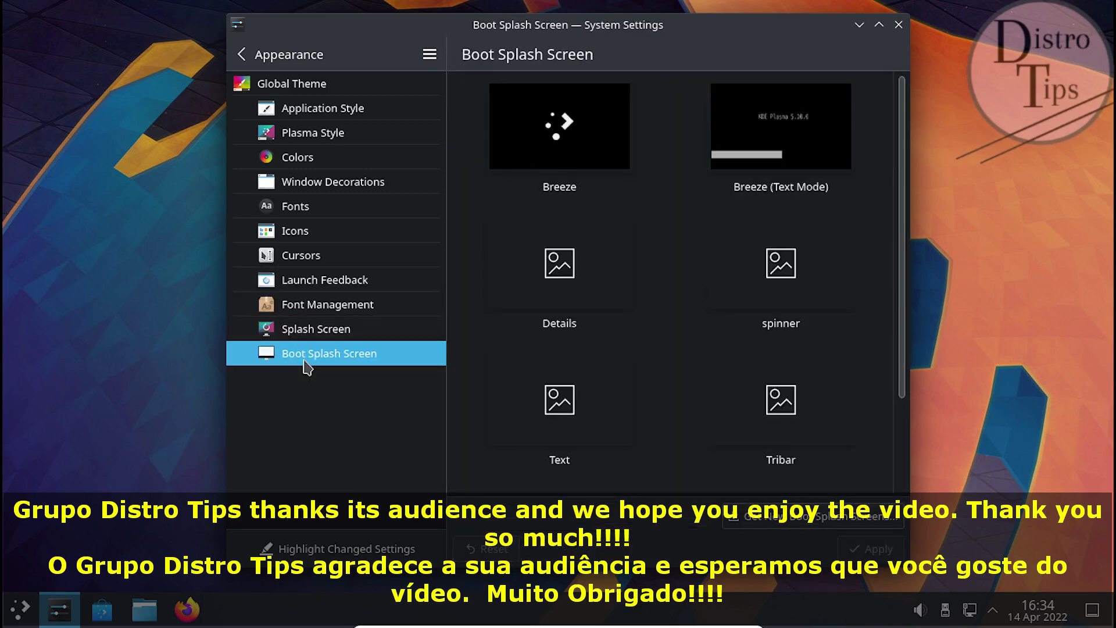
Step: Open the wallpaper configuration from Quick Settings and set the wallpaper type to Slideshow
click(293, 62)
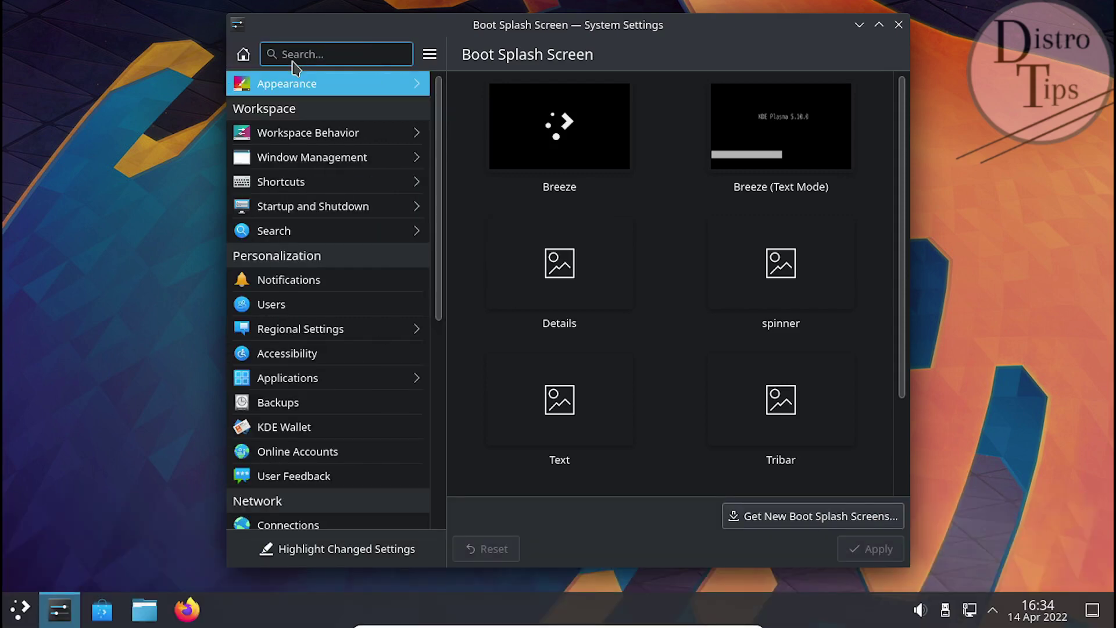
click(245, 55)
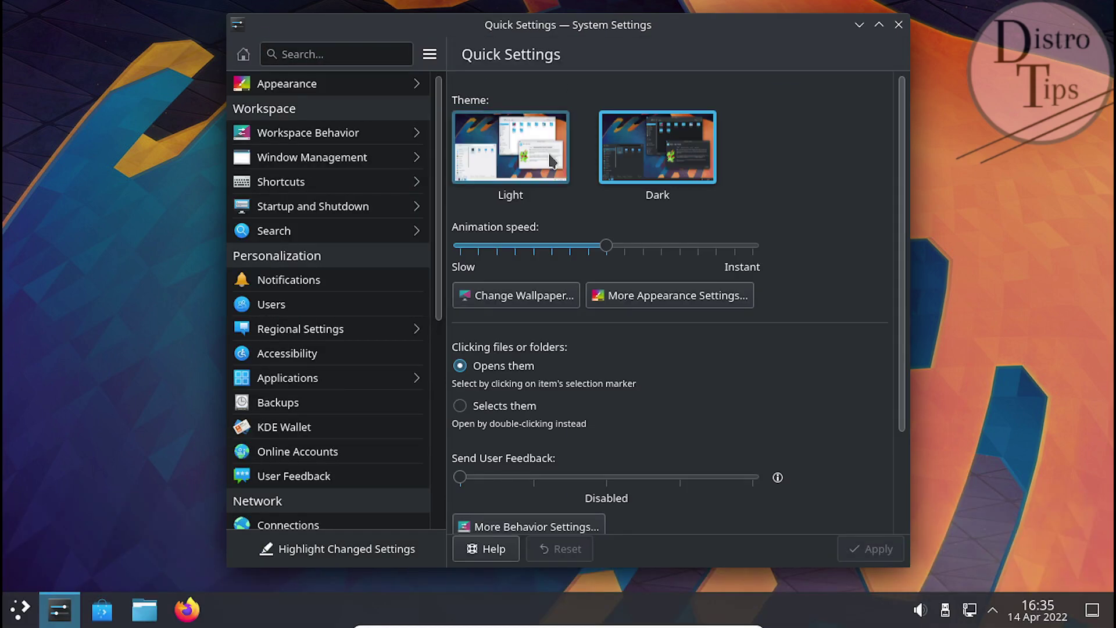
click(516, 296)
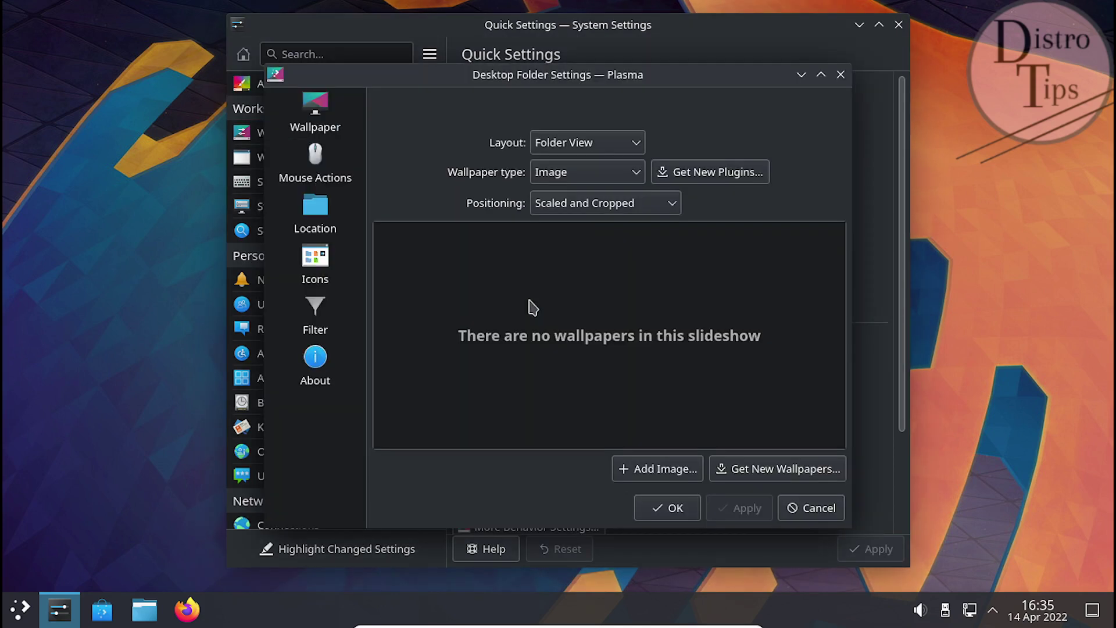
click(612, 179)
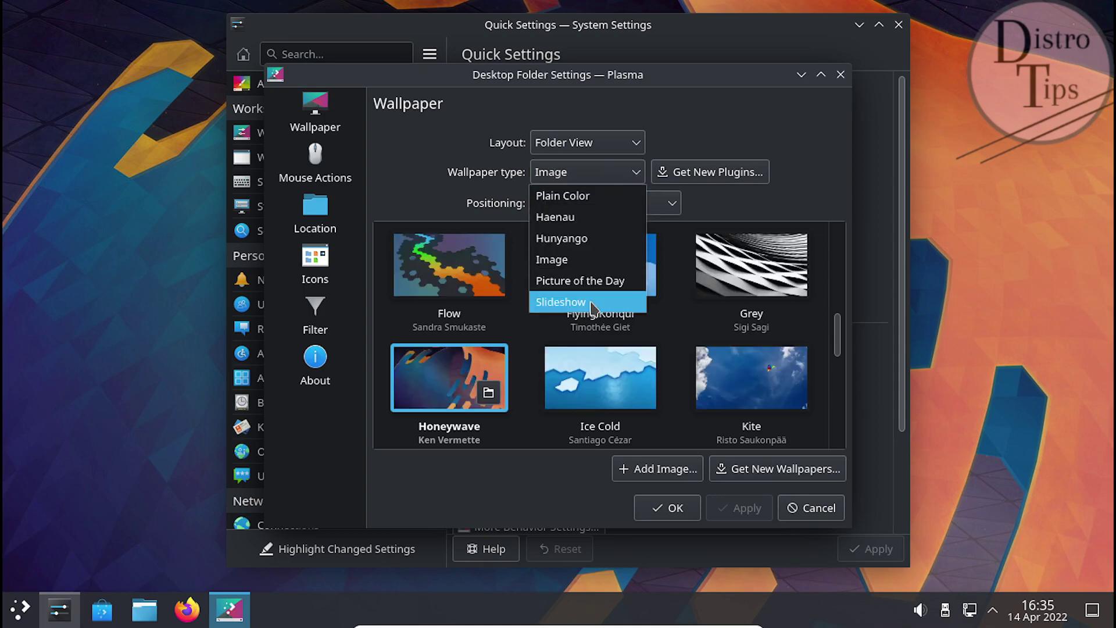
click(591, 303)
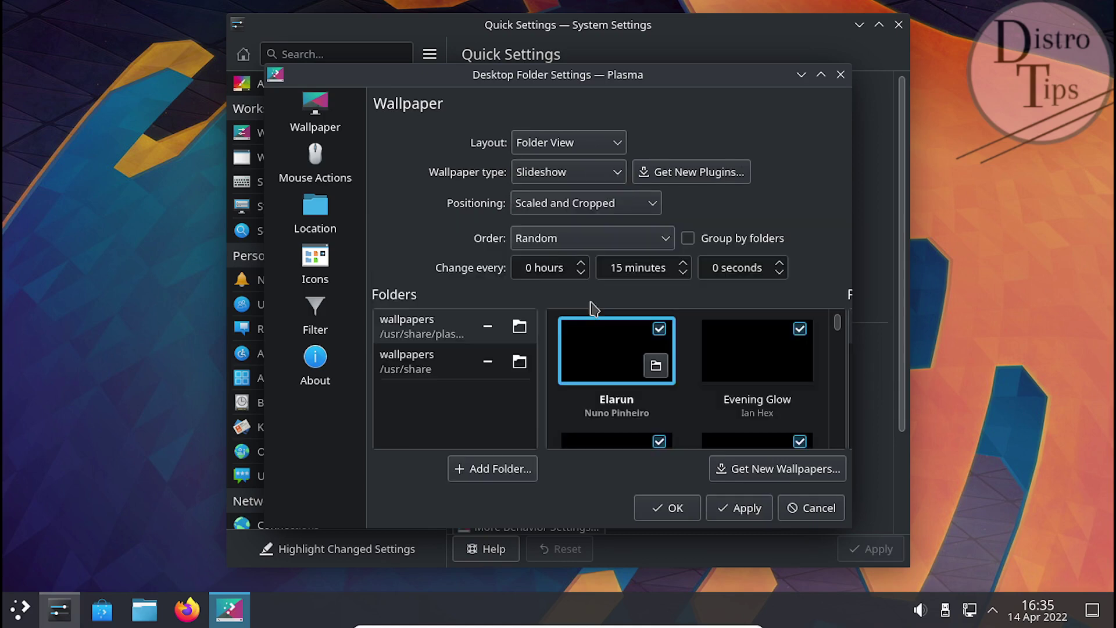
Step: Set the slideshow to change every 1 minute and apply the wallpaper changes while switching to Mouse Actions
click(622, 269)
key(BackSpace)
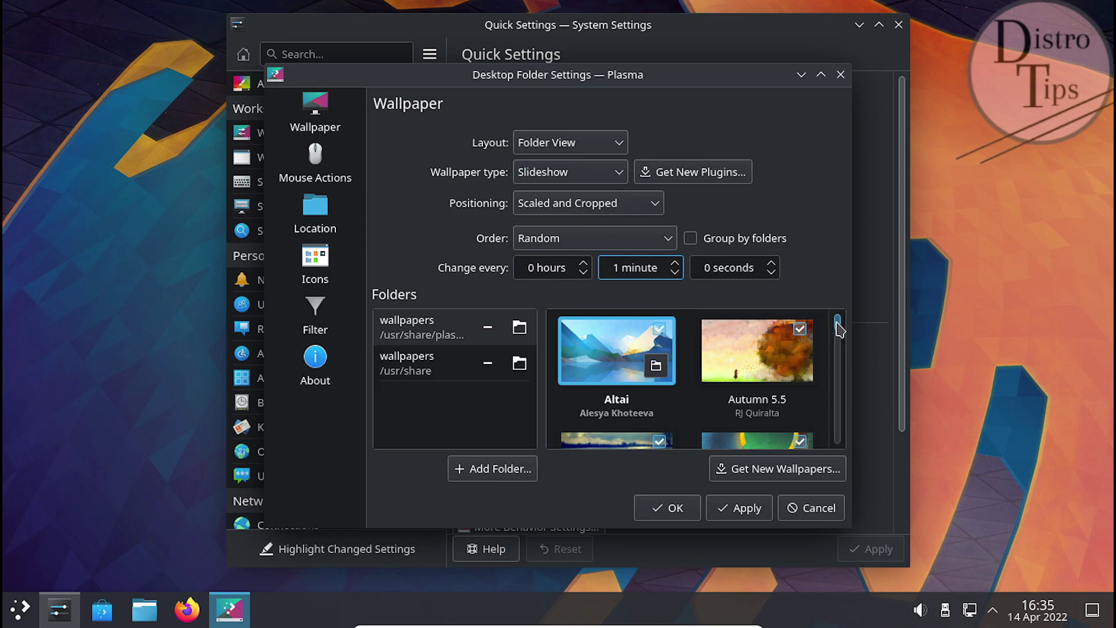
drag(837, 329, 842, 414)
scroll(839, 325, up, 5)
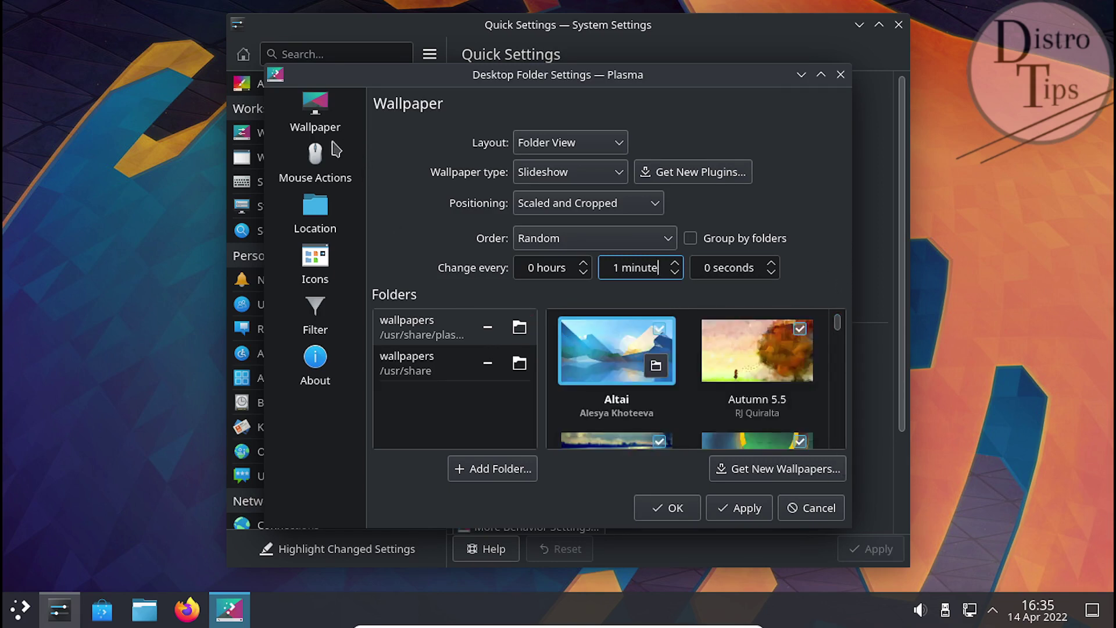
click(322, 176)
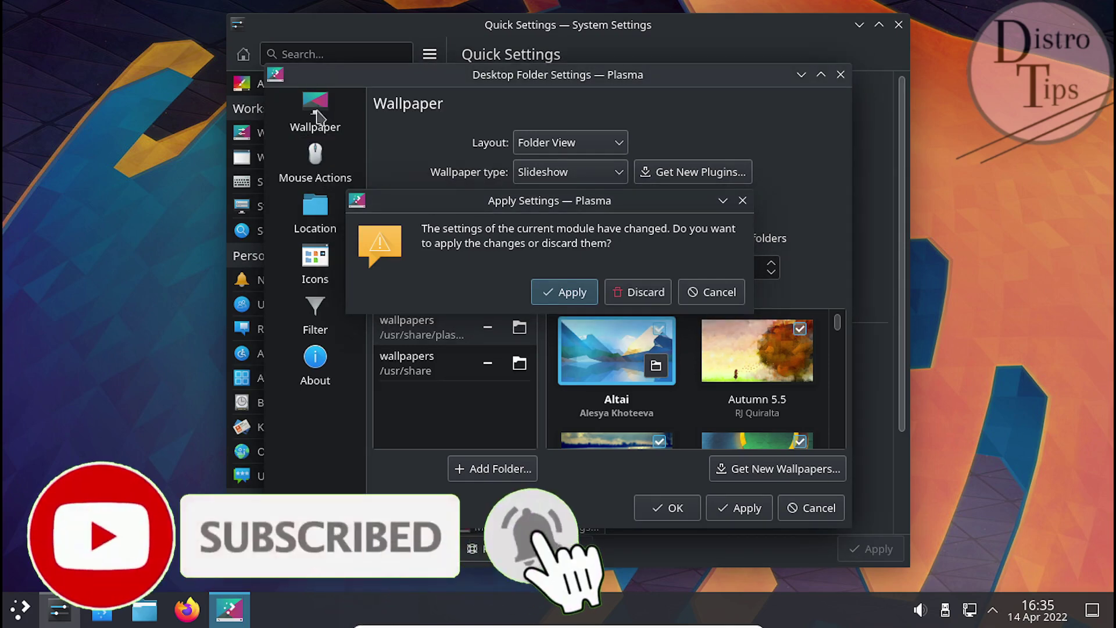
click(573, 292)
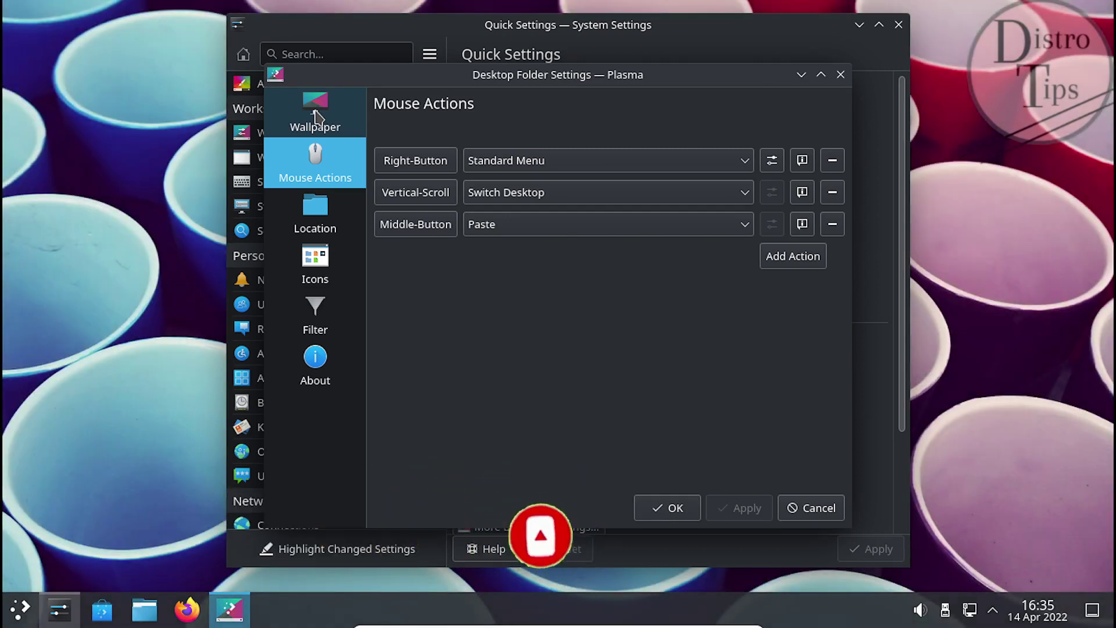
Step: Look through the Wallpaper, Location, Icons, Filter and About pages of the desktop folder settings and close the dialog
click(316, 117)
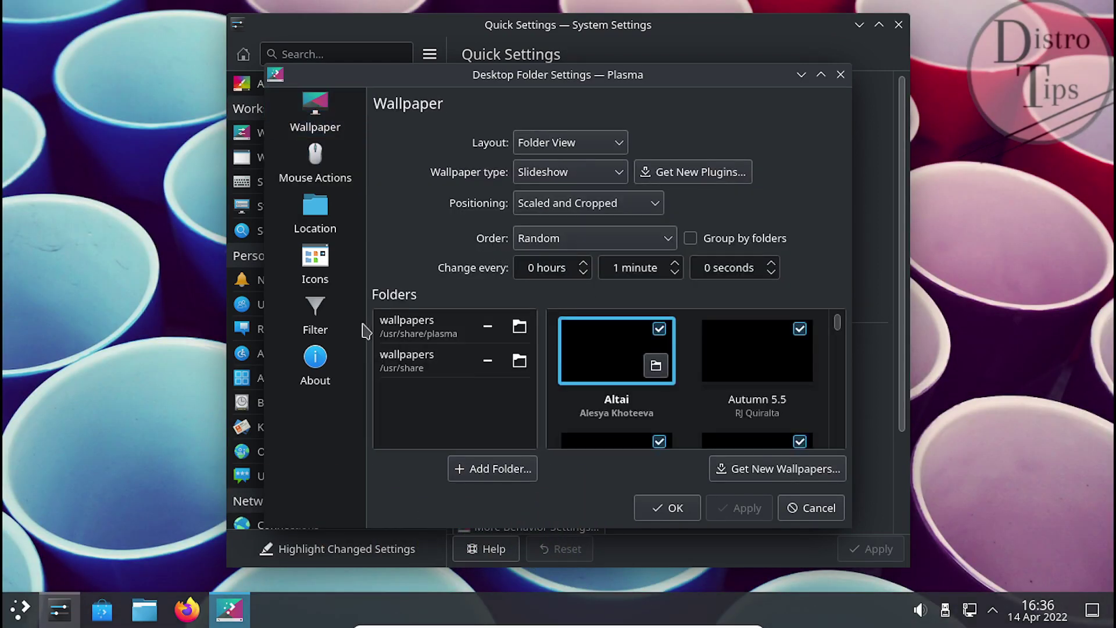
click(326, 220)
click(317, 267)
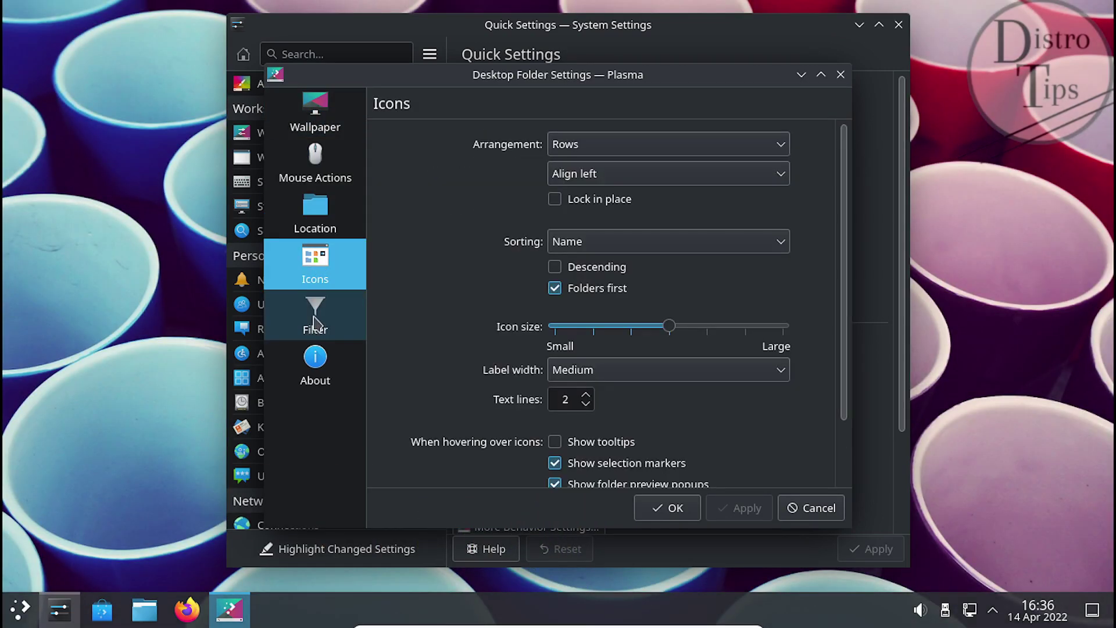
click(314, 323)
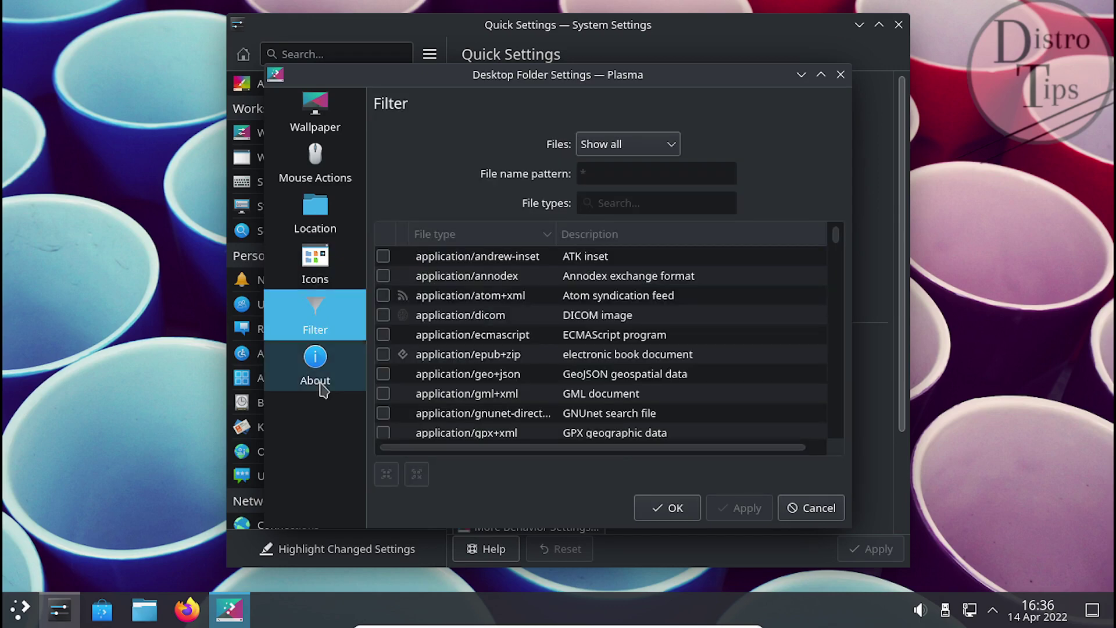
click(320, 387)
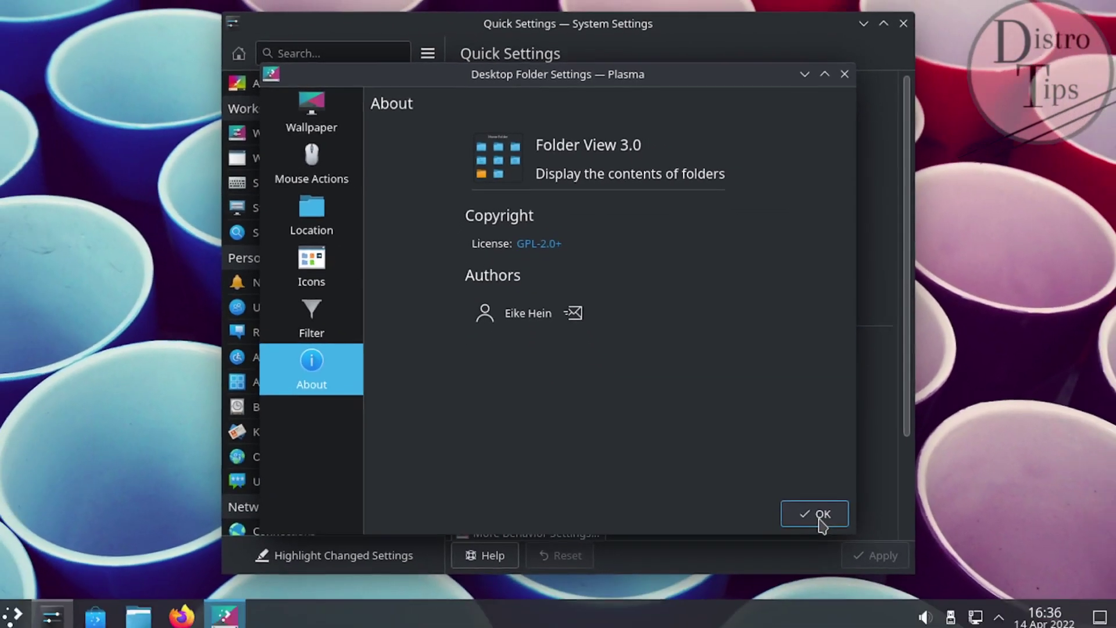
click(818, 516)
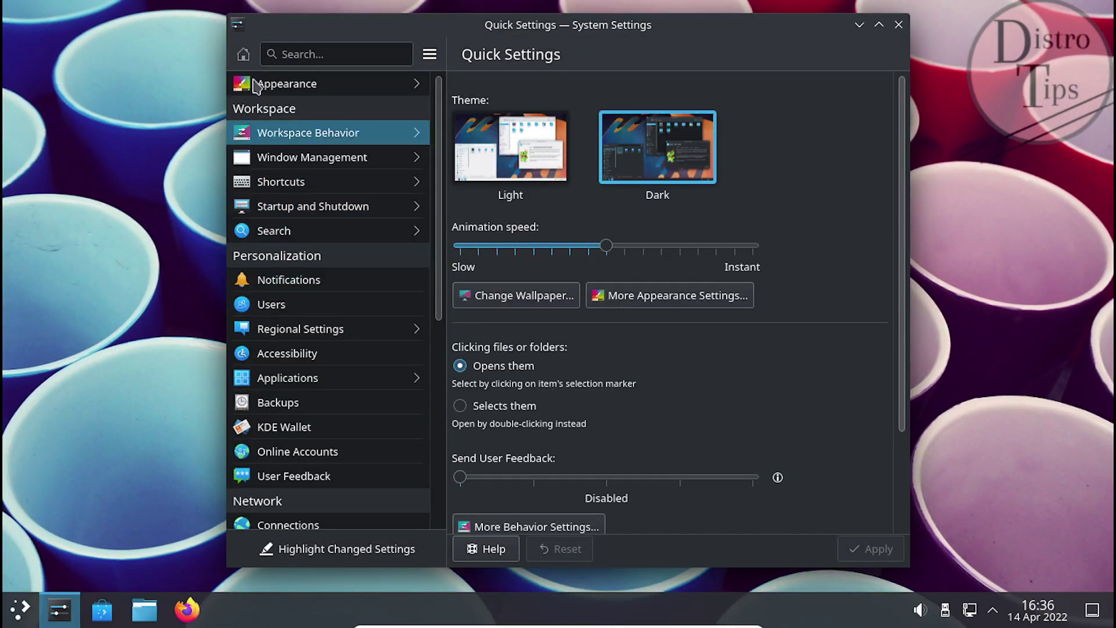
Step: Change the live session user's avatar to the green dragon with the blue tie and apply it
click(293, 305)
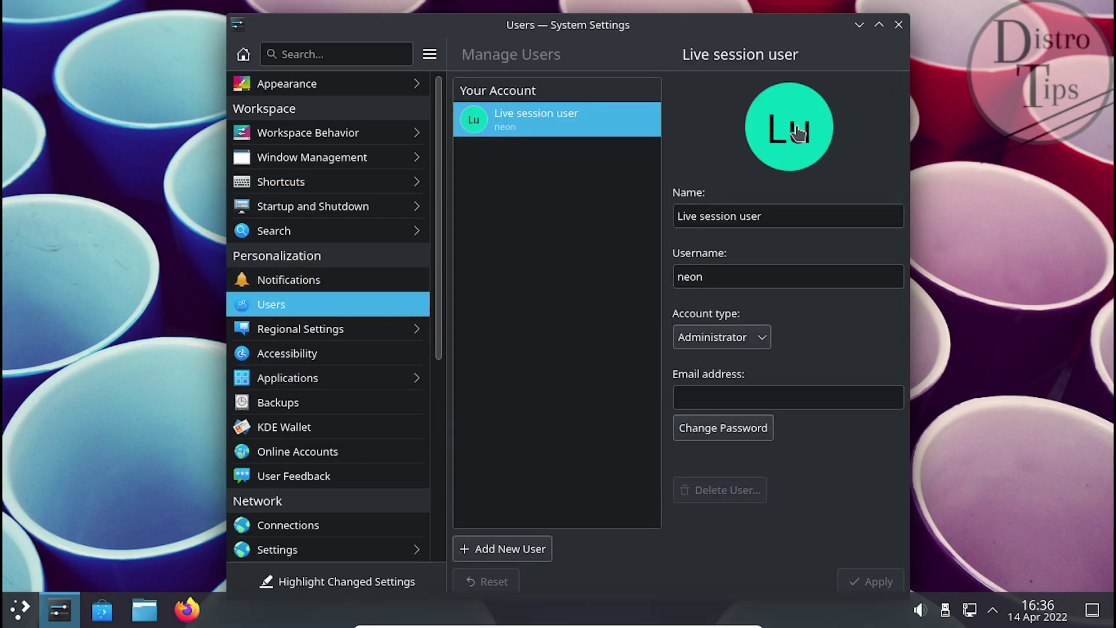
click(797, 133)
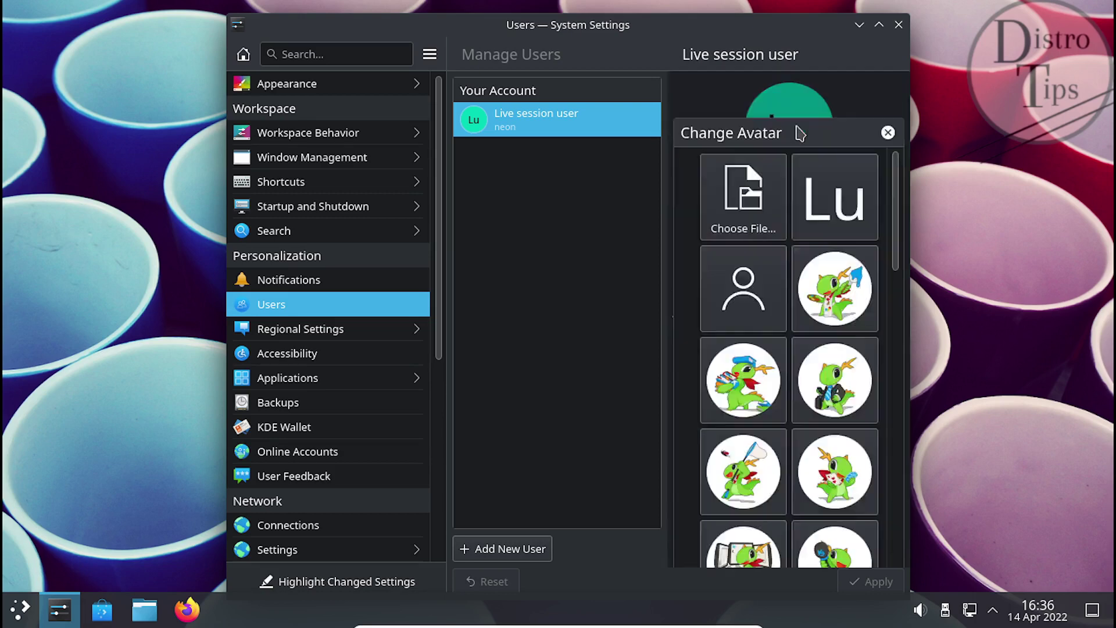
click(845, 375)
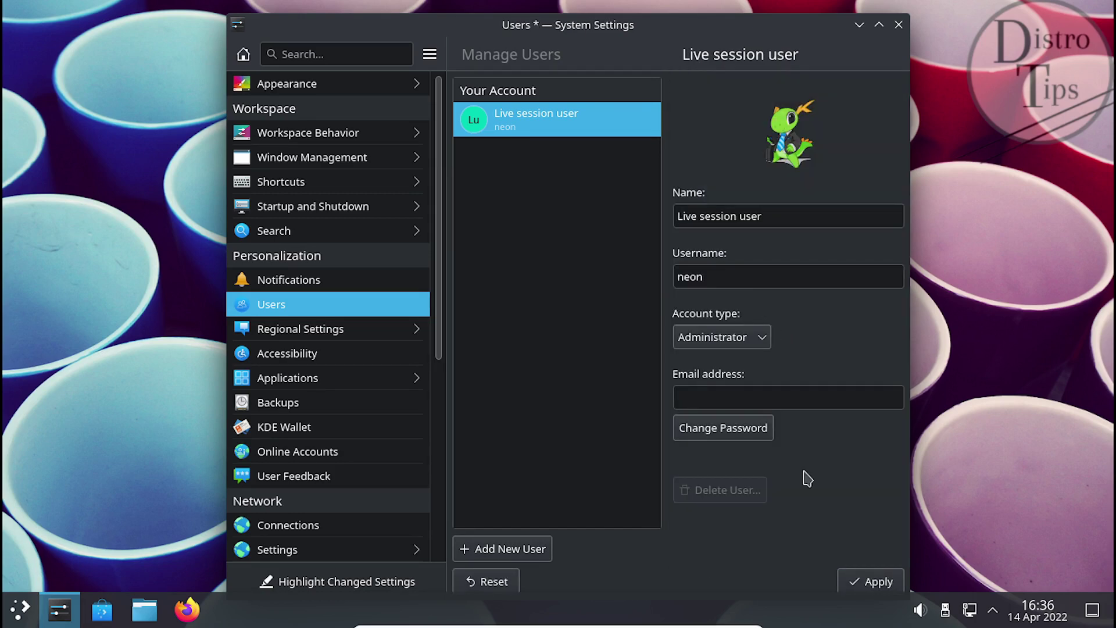
click(849, 583)
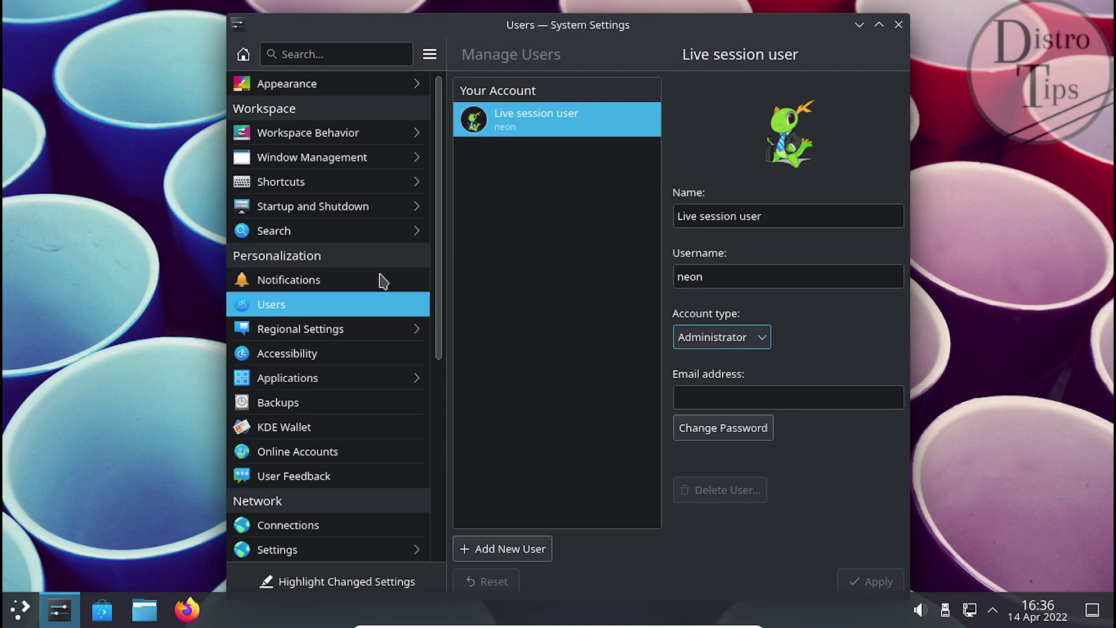
Step: Look at the Regional Settings and Applications categories, returning to the main settings list after each
click(387, 329)
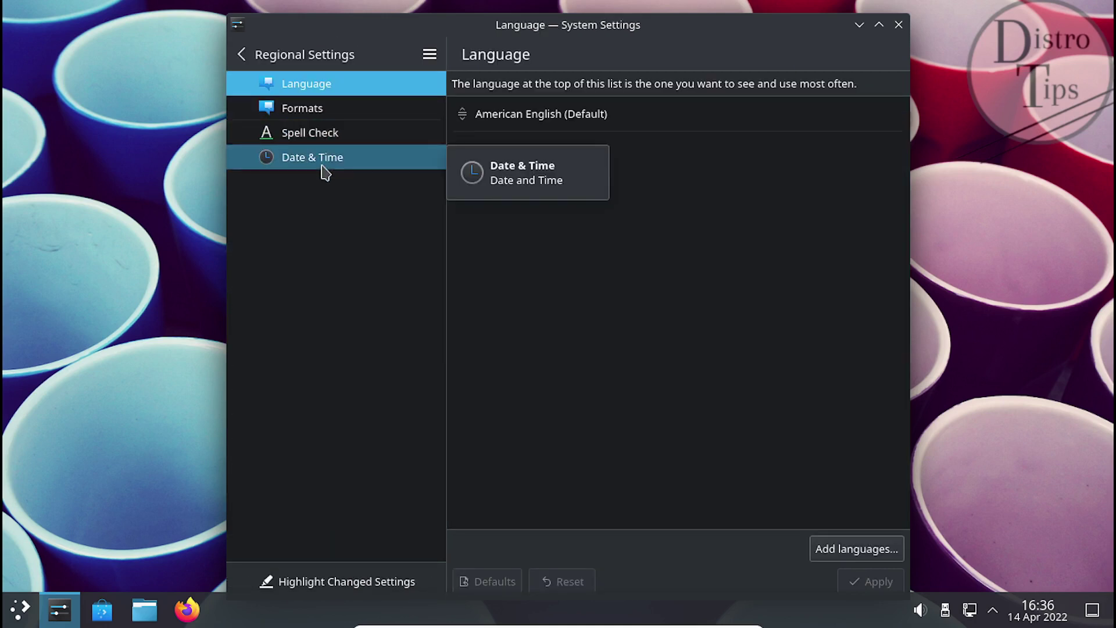
click(244, 56)
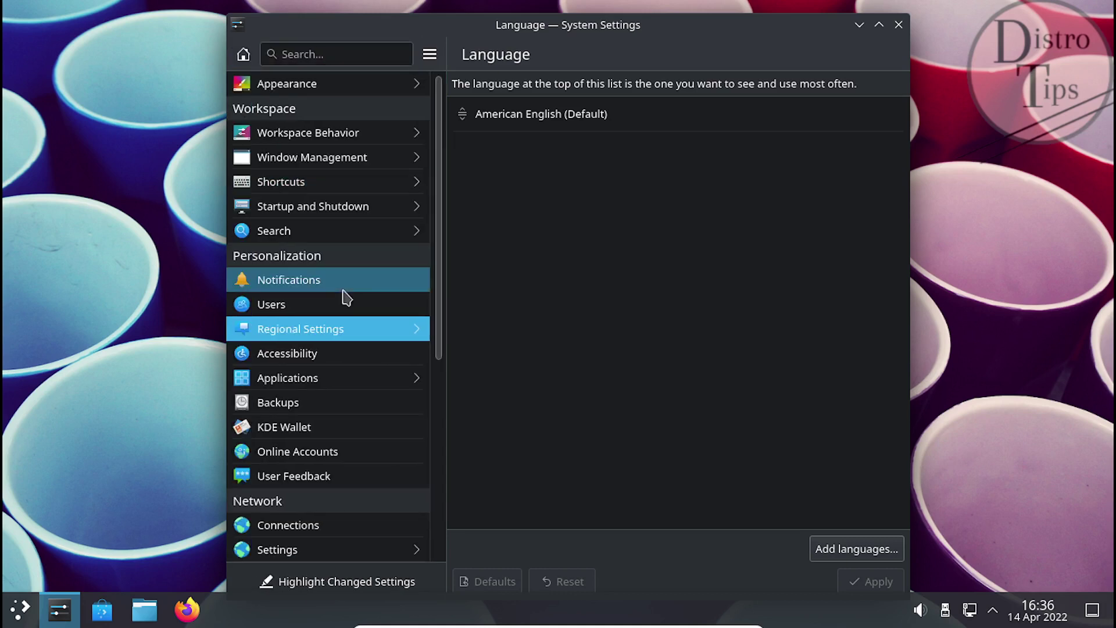
click(299, 379)
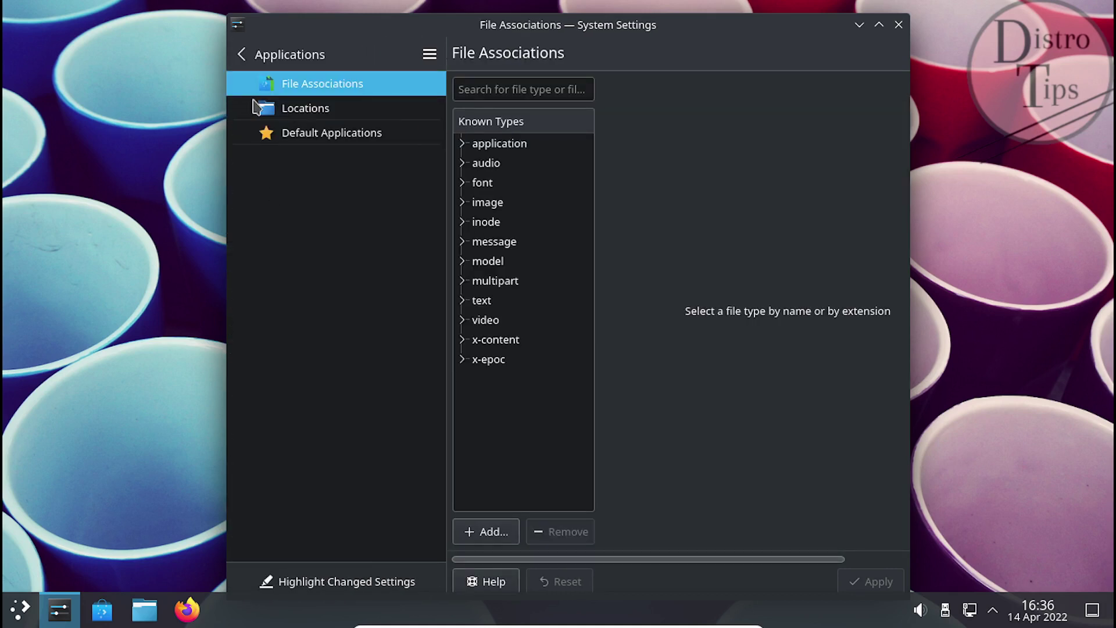
click(247, 56)
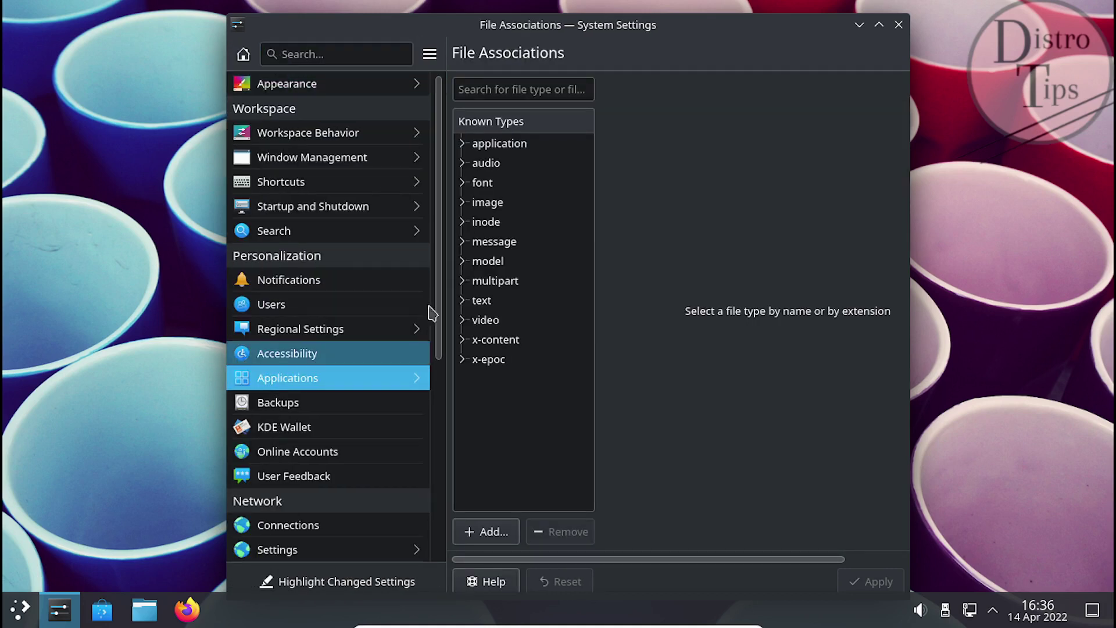
Step: Test the Front Left speaker in the Audio settings and view the additional audio configuration options
scroll(432, 489, down, 6)
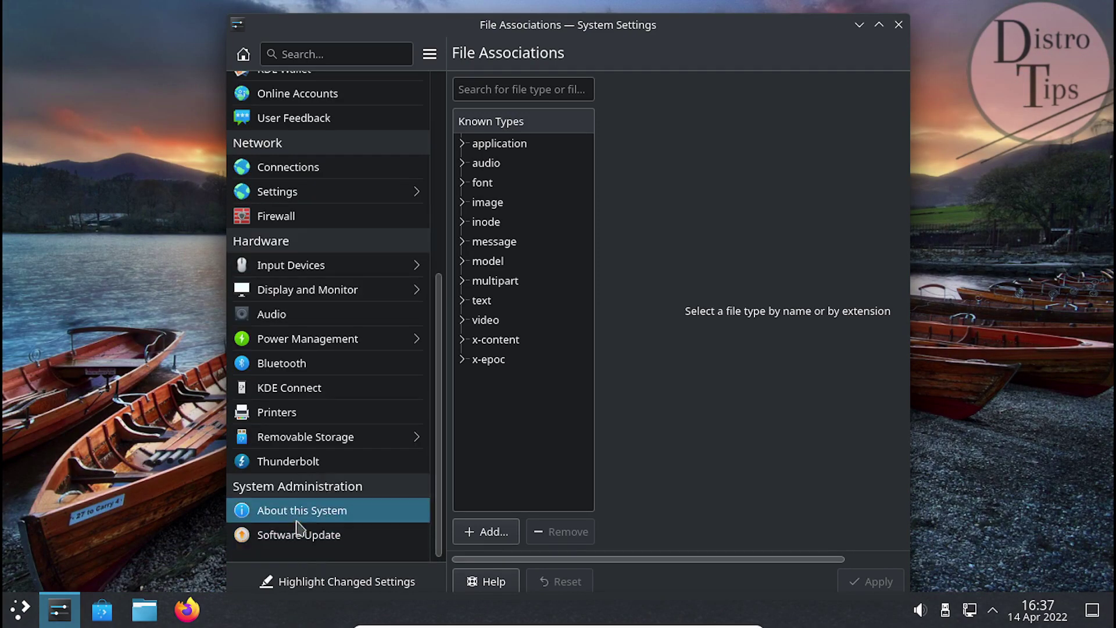
click(287, 321)
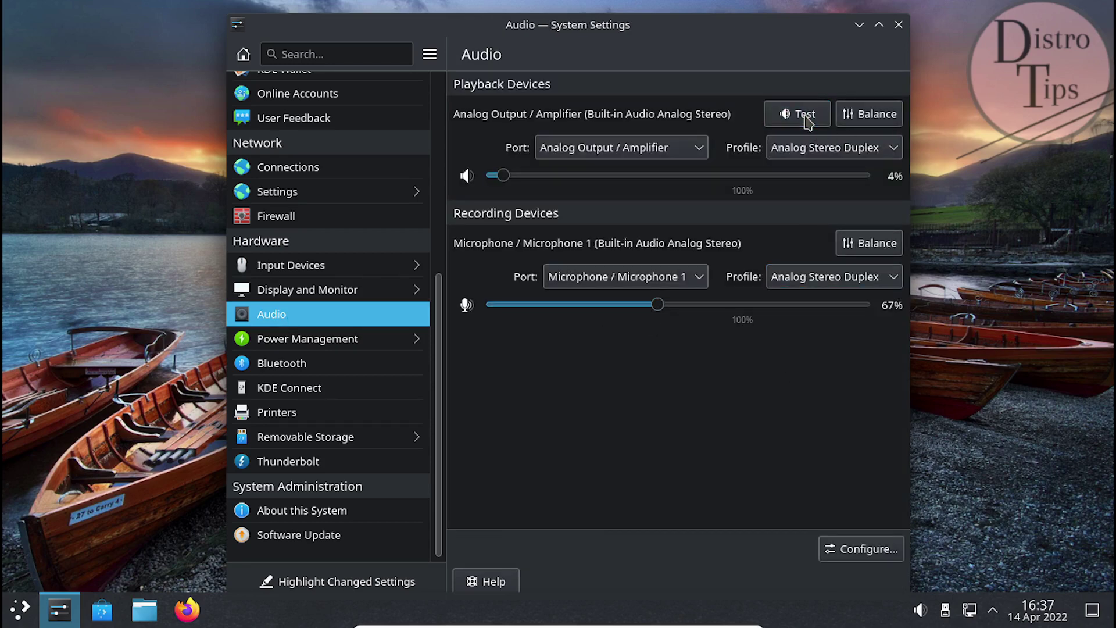
click(805, 115)
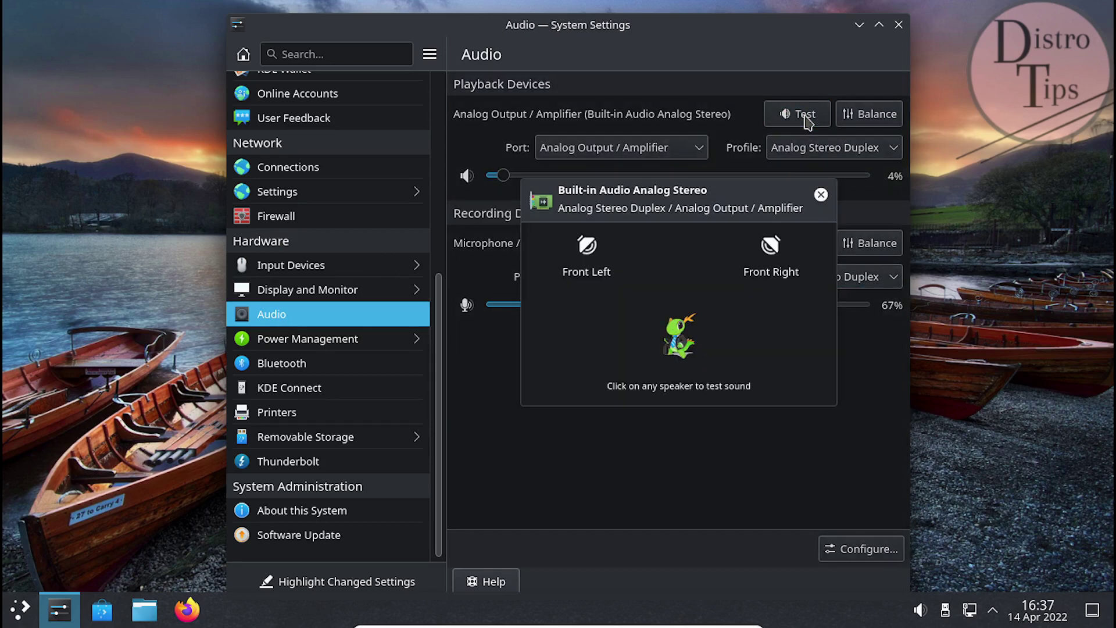
click(586, 256)
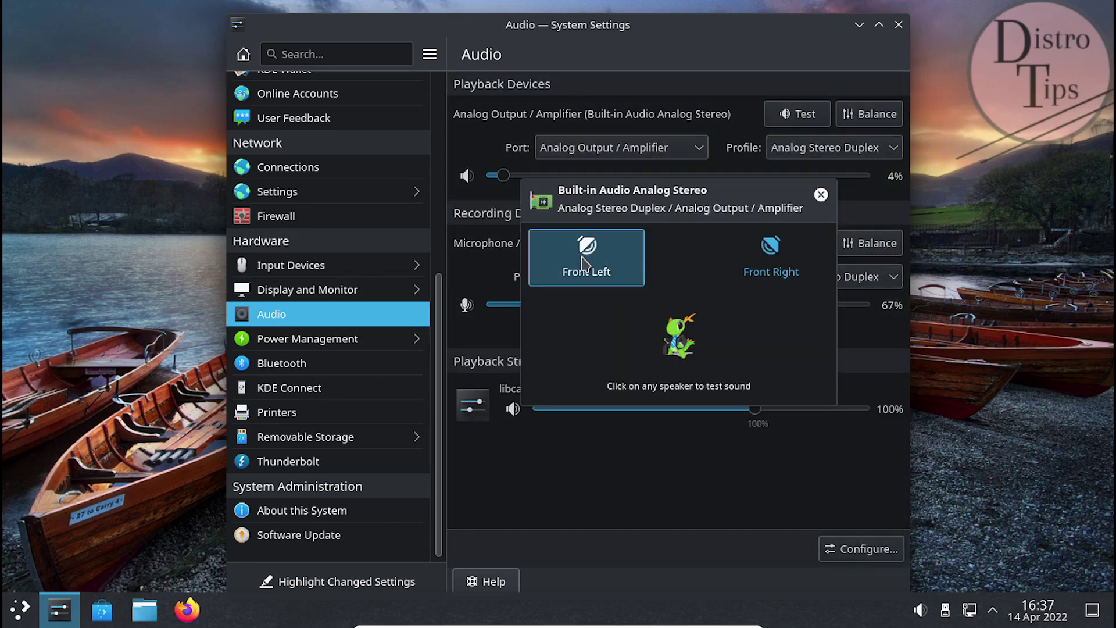
click(821, 195)
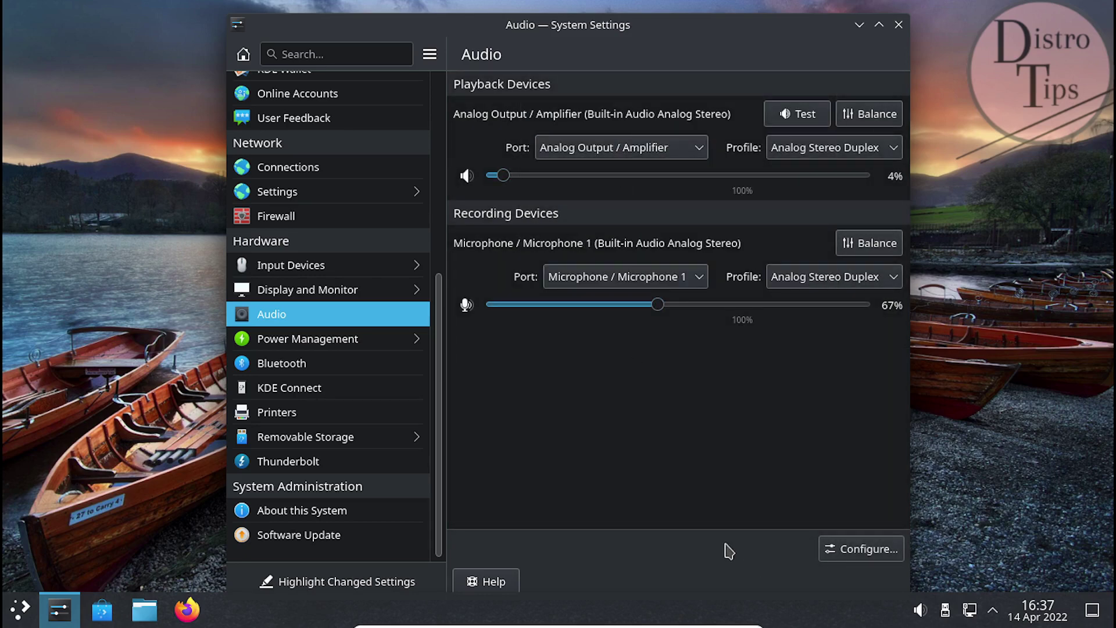
click(845, 555)
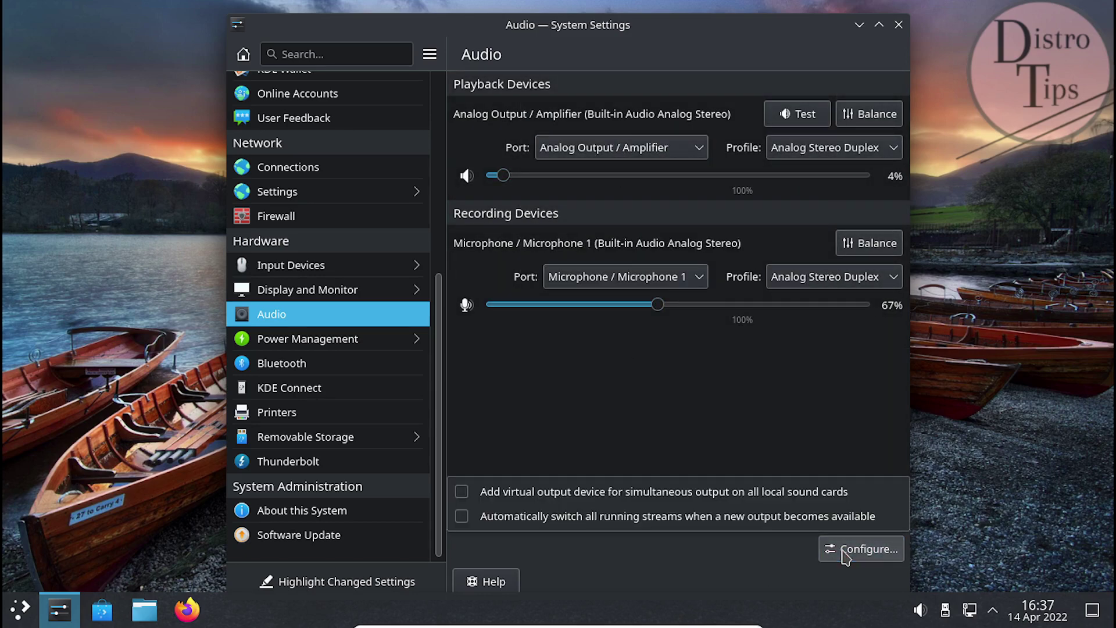
click(714, 376)
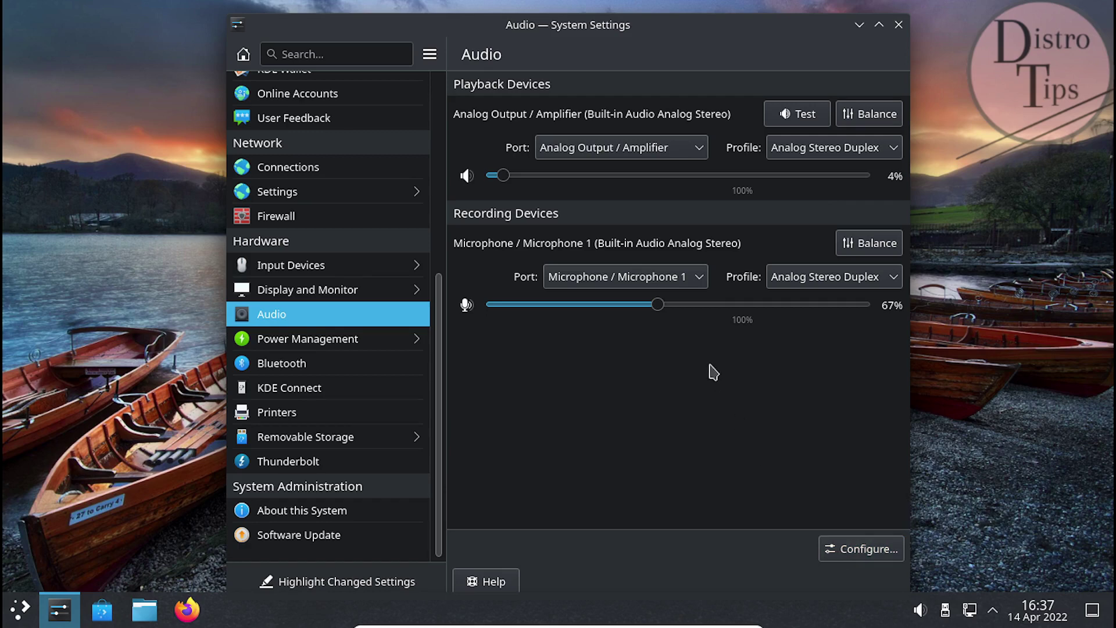
Step: Look at the KDE Connect, Firewall, Online Accounts and Startup and Shutdown settings, and close System Settings
click(303, 395)
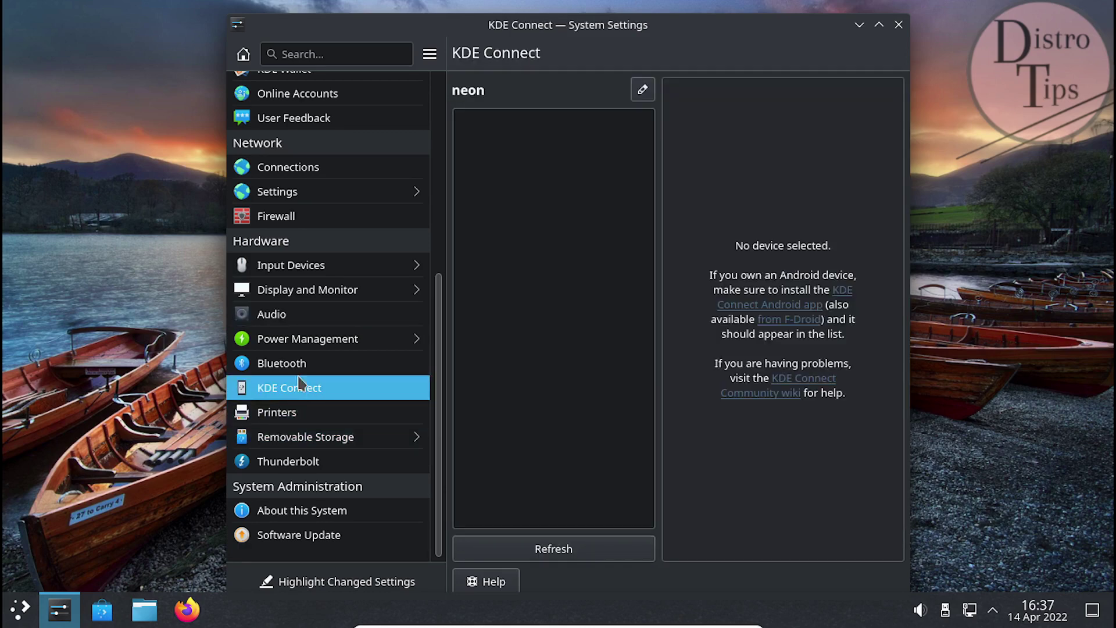
click(278, 216)
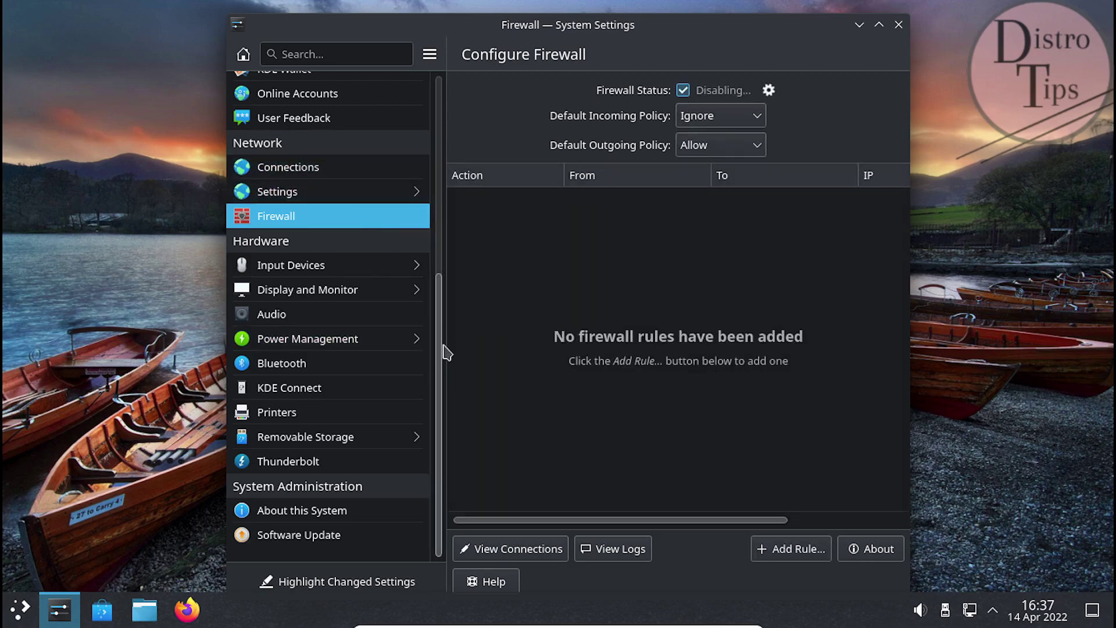
drag(446, 300, 445, 178)
scroll(391, 273, up, 2)
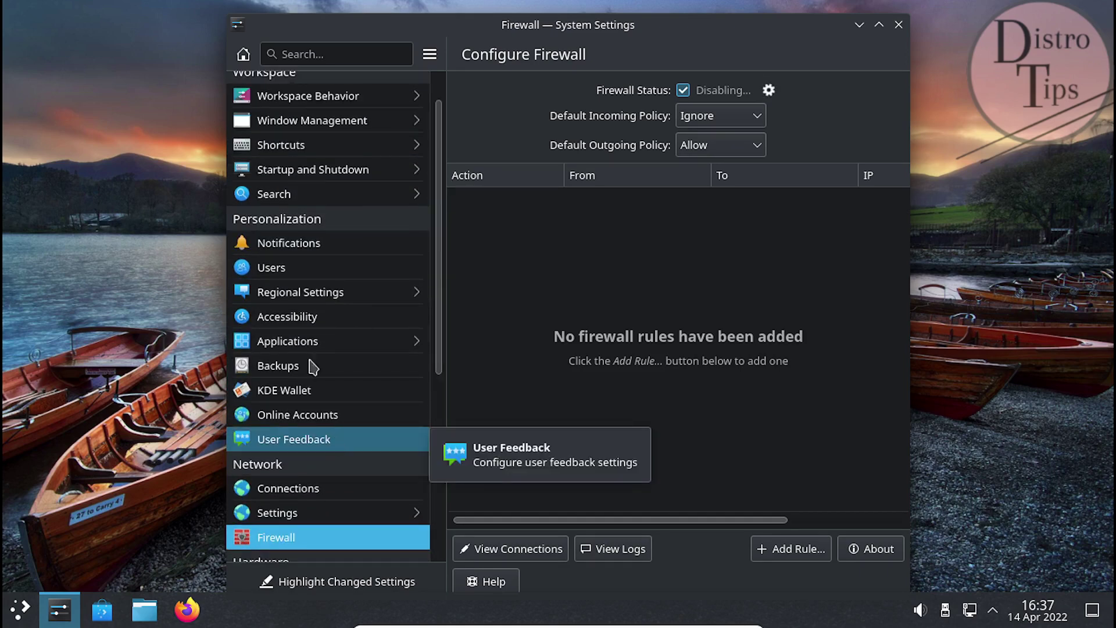
click(316, 418)
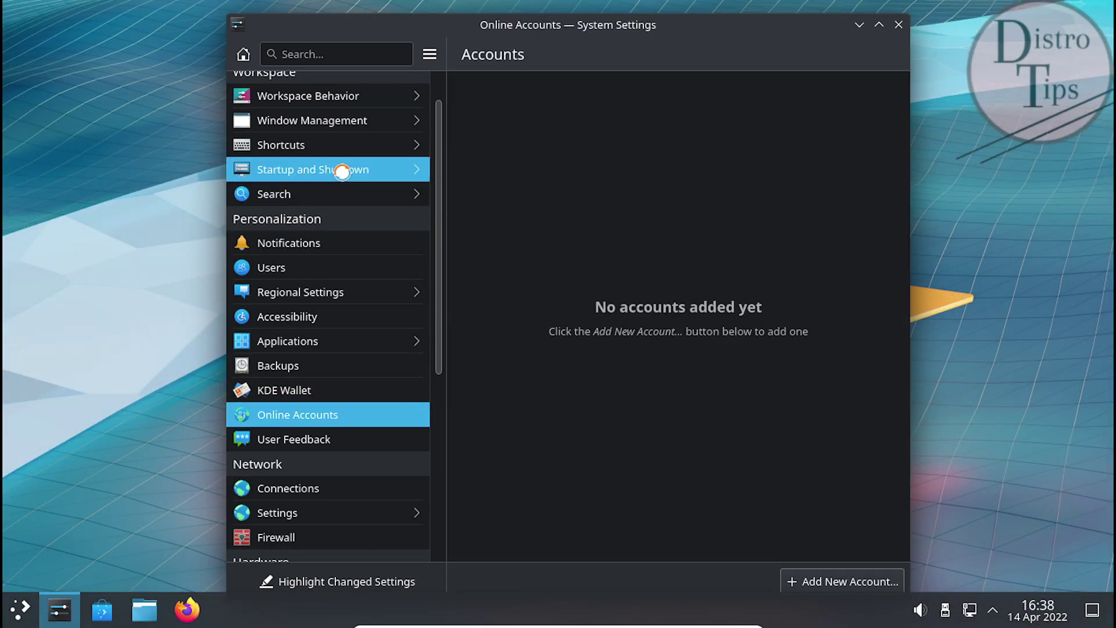
click(345, 180)
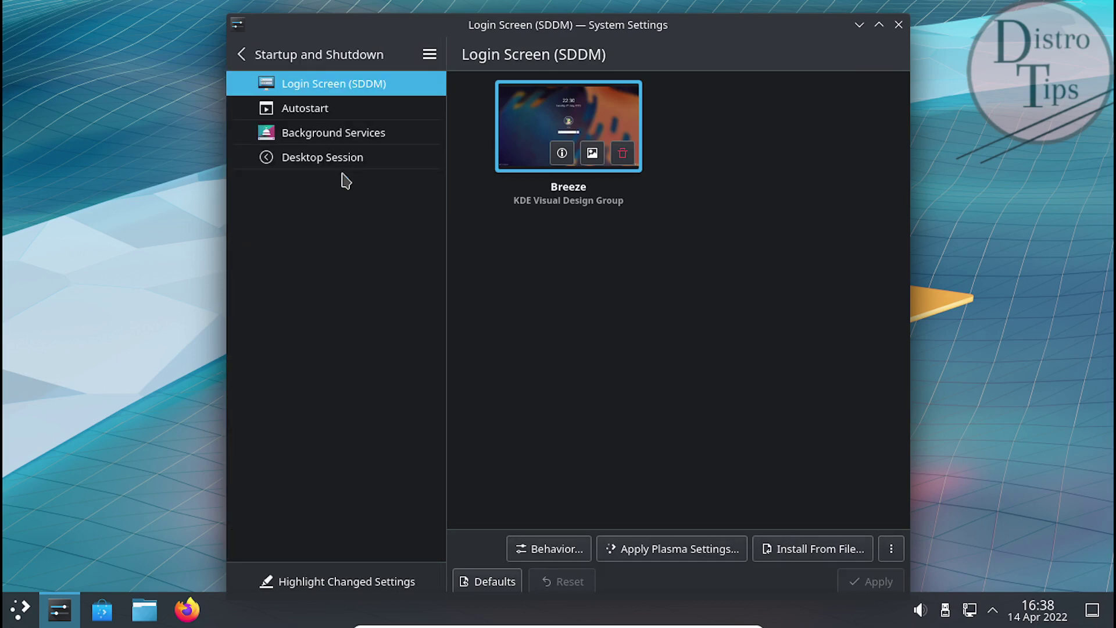
click(247, 56)
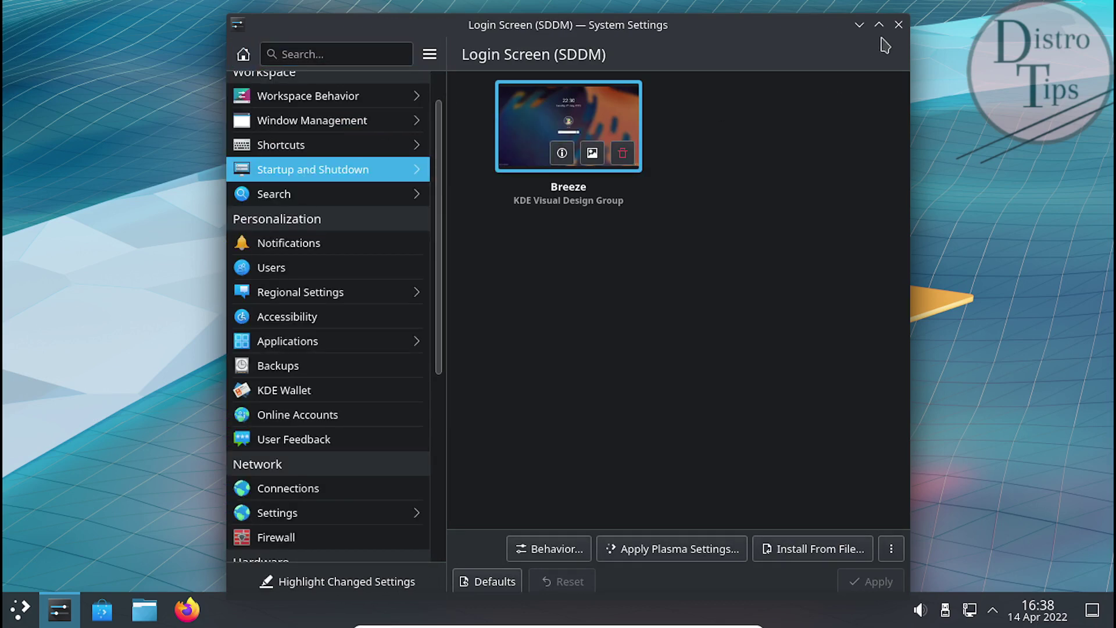
click(899, 25)
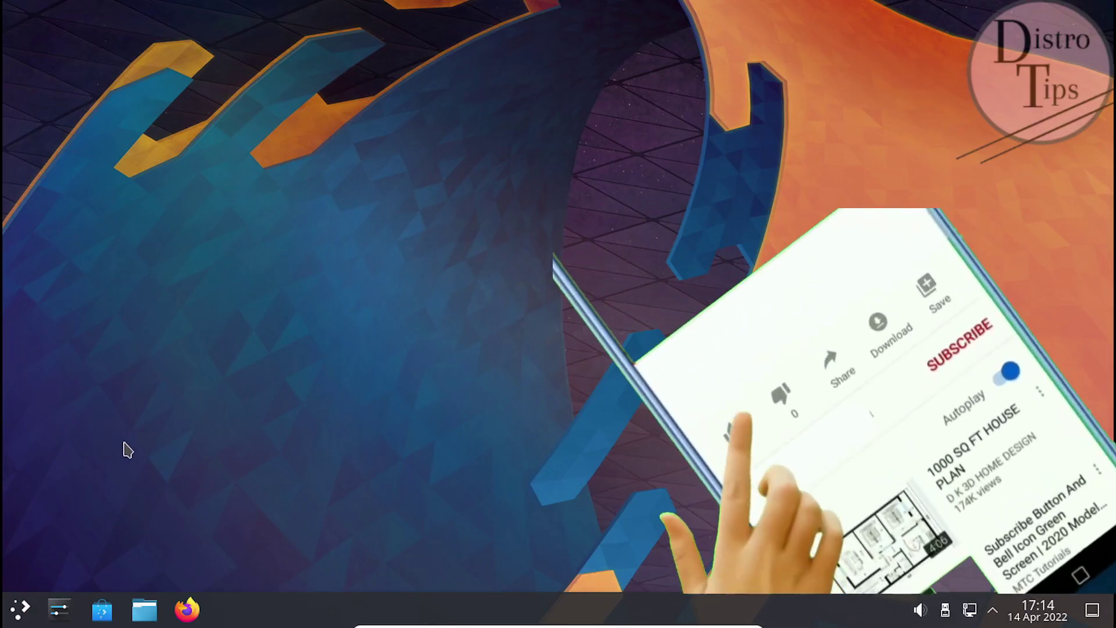
Step: Search the application launcher for "kon" and open the Konsole terminal
click(21, 610)
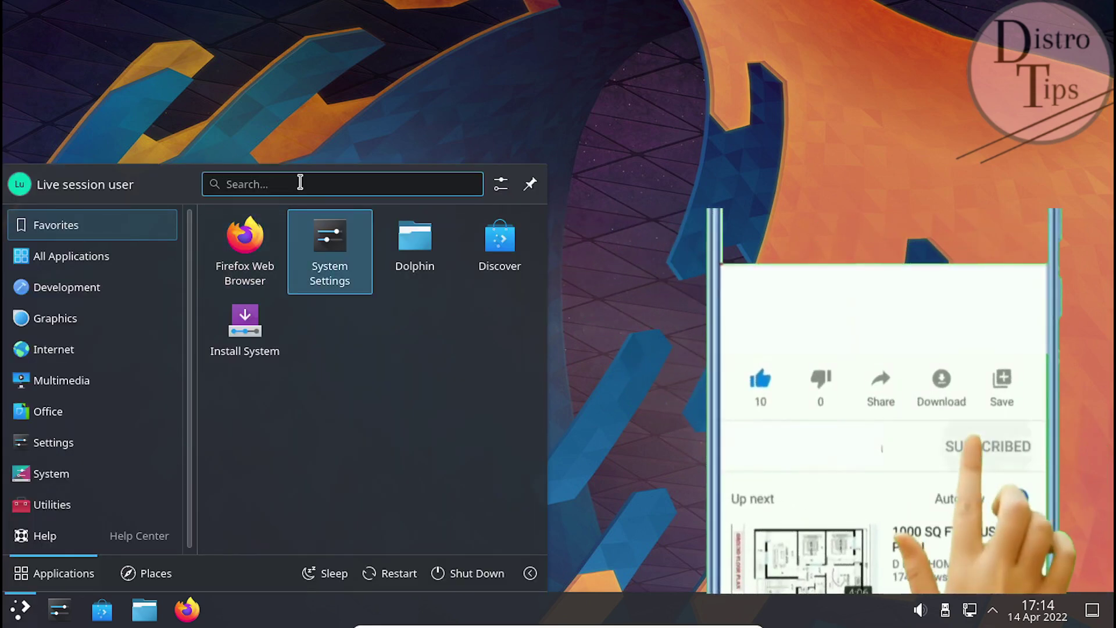
text(kon)
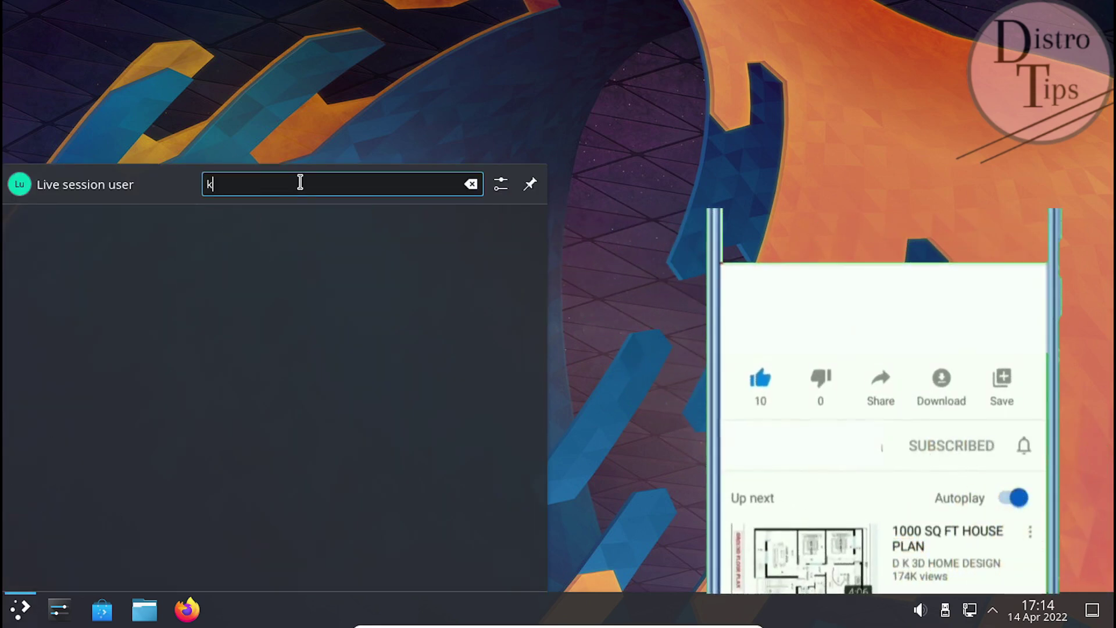
click(149, 234)
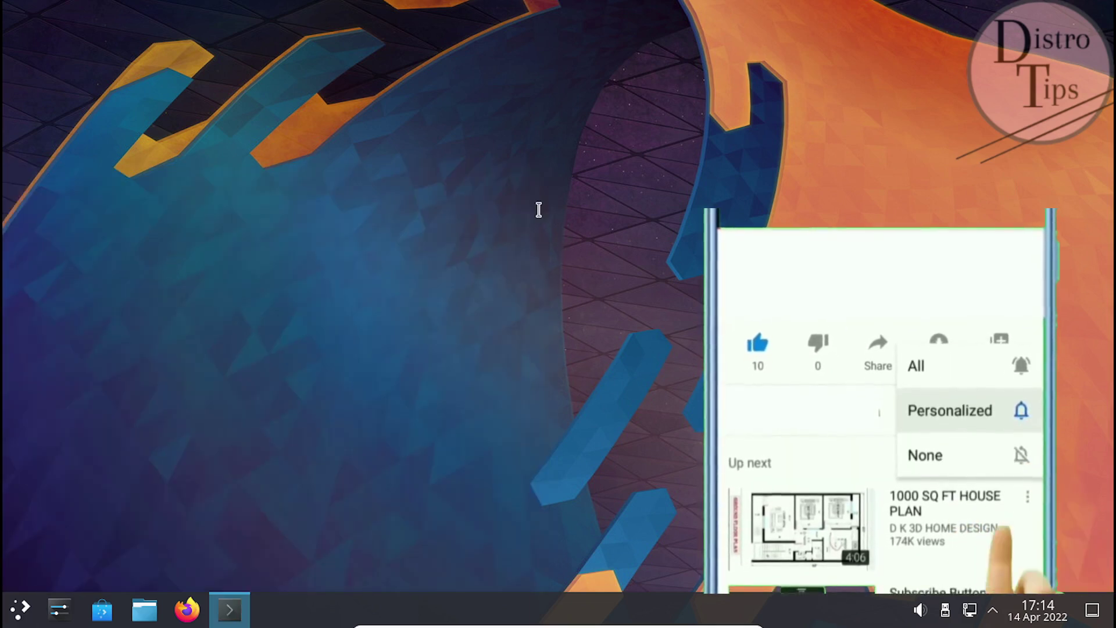
Step: Install neofetch with "sudo apt install neofetch" and run neofetch in the terminal
text(sudo apt install neofe)
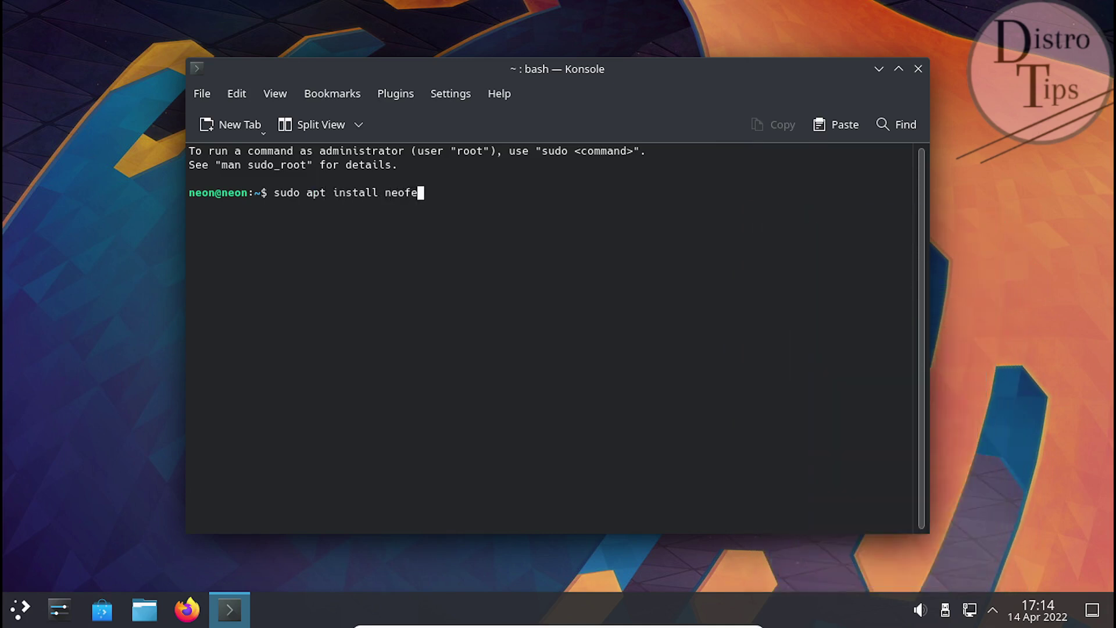
text(tch)
key(Return)
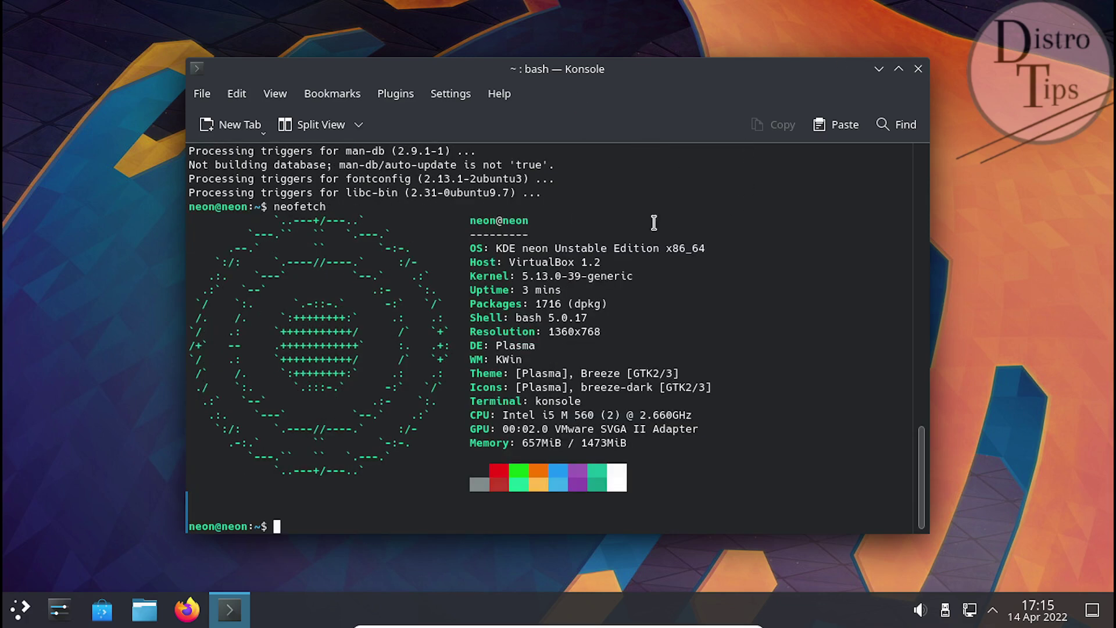
Step: Narrow and reposition the Konsole window, and highlight the OS and Kernel lines of the neofetch output
drag(930, 262, 745, 265)
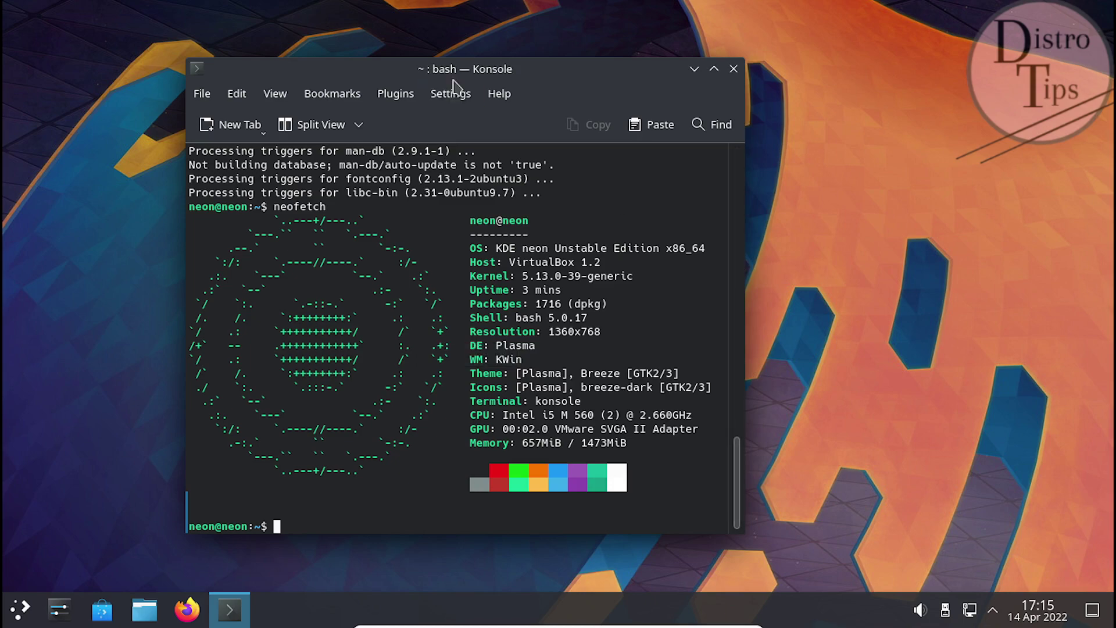
drag(477, 69, 551, 49)
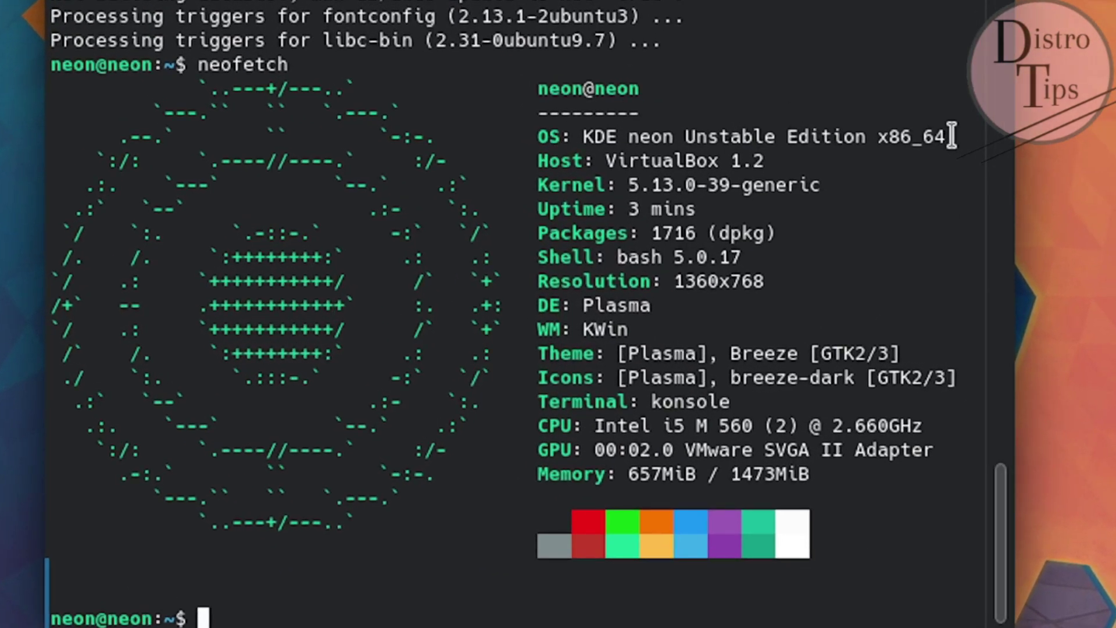
drag(952, 136, 502, 138)
click(517, 182)
drag(521, 192, 875, 185)
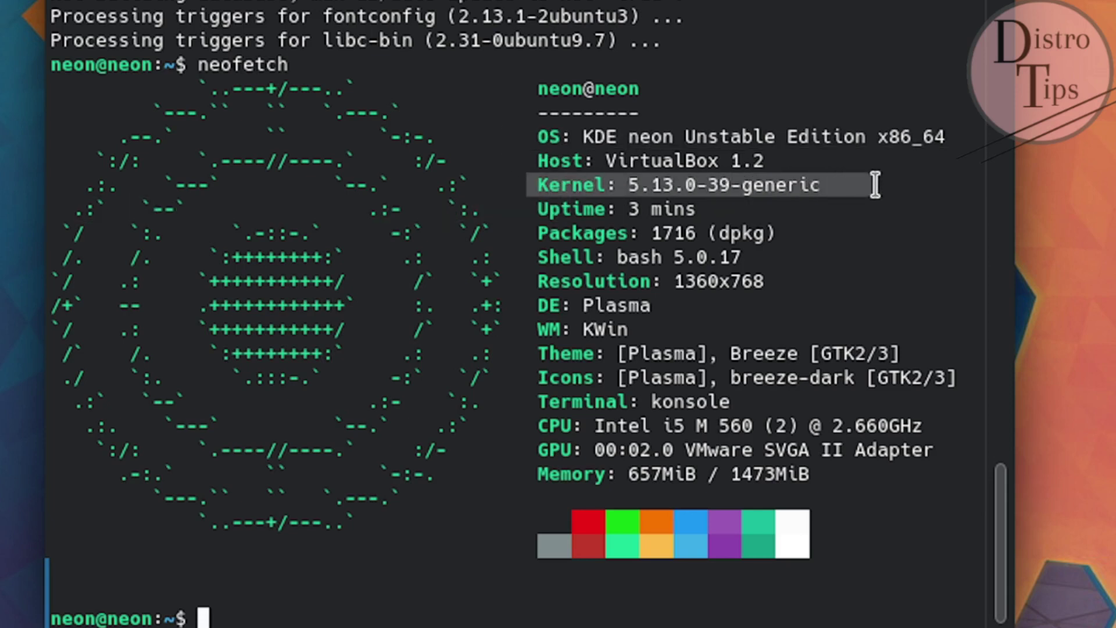
Step: Highlight the Shell line, the lines from WM to Terminal and the whole neofetch output, and clear the selection
drag(787, 235, 764, 254)
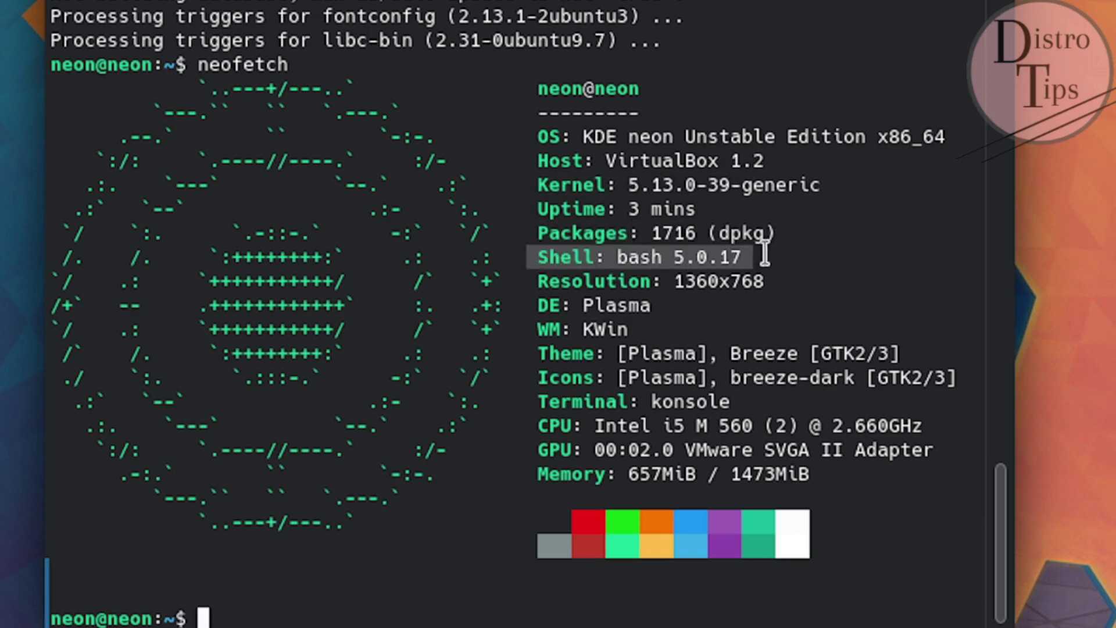
drag(657, 309, 519, 429)
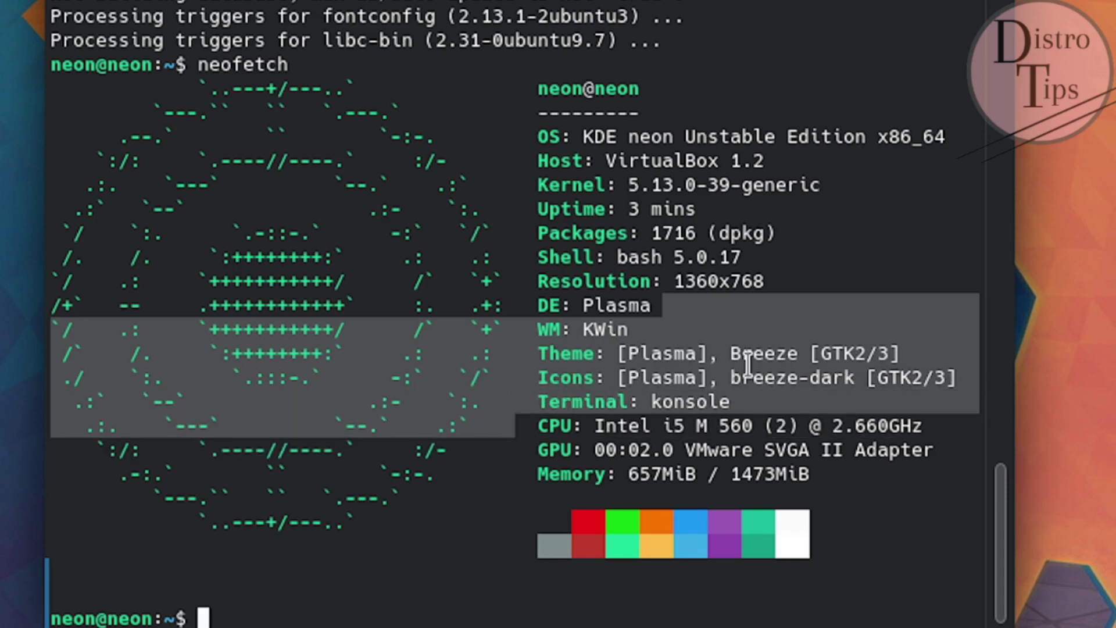
click(659, 104)
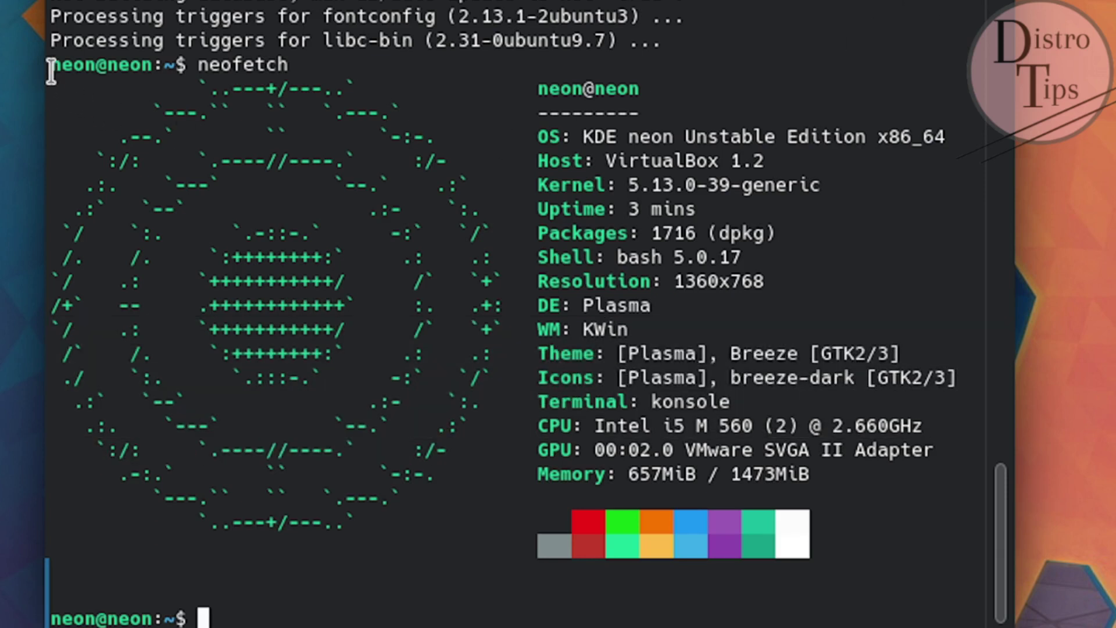
drag(51, 69, 982, 580)
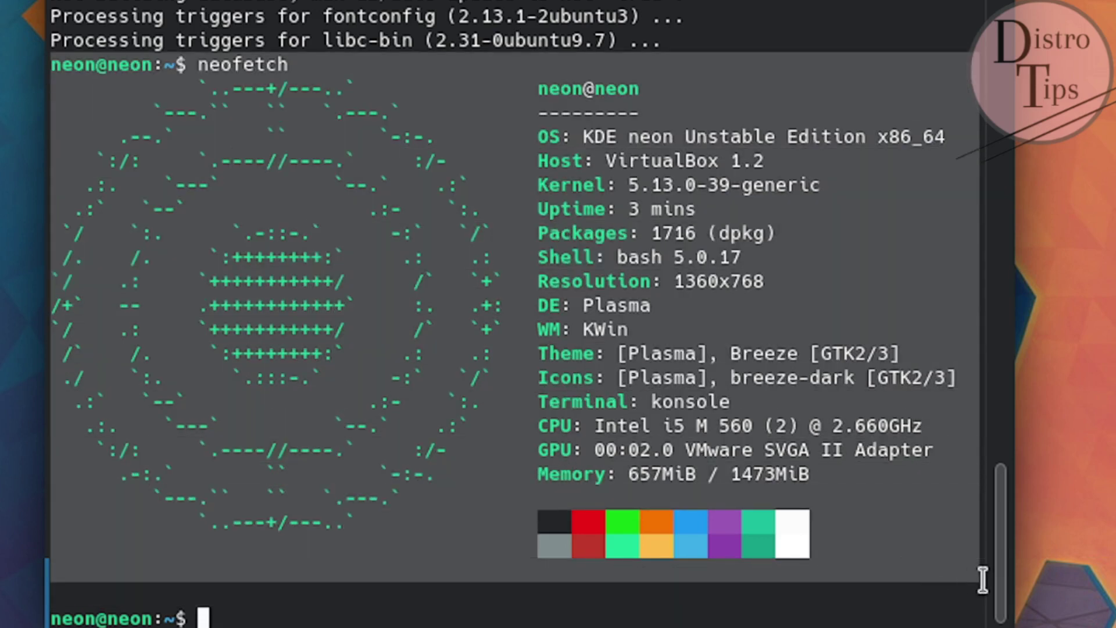
click(805, 312)
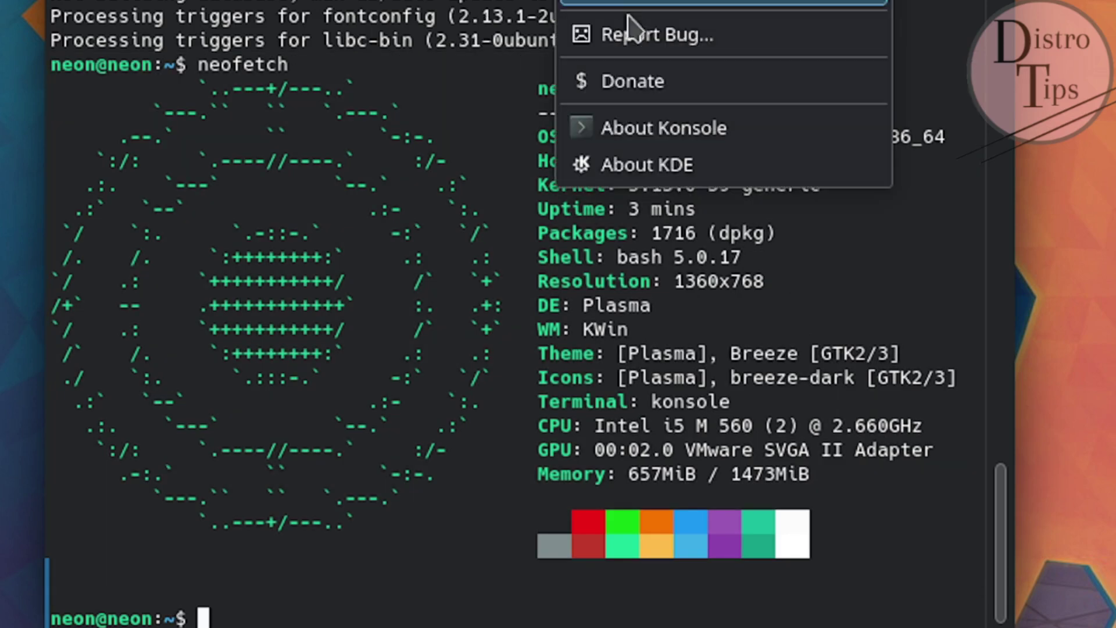
Step: Show the About Konsole information, highlight the program name and version, and look through its Components
click(645, 132)
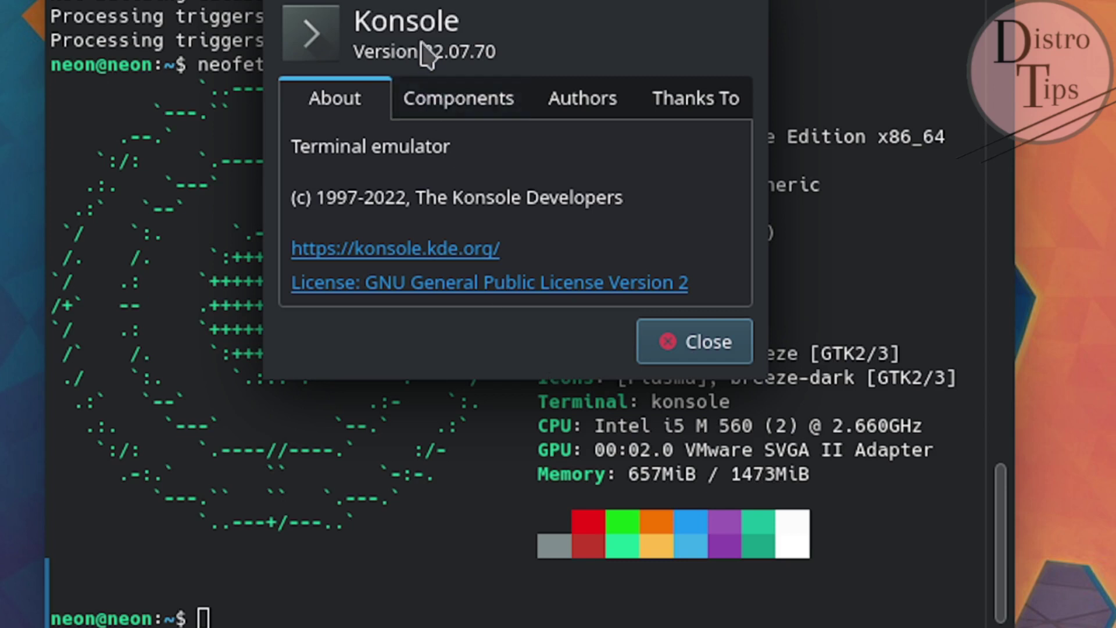
drag(516, 51, 327, 23)
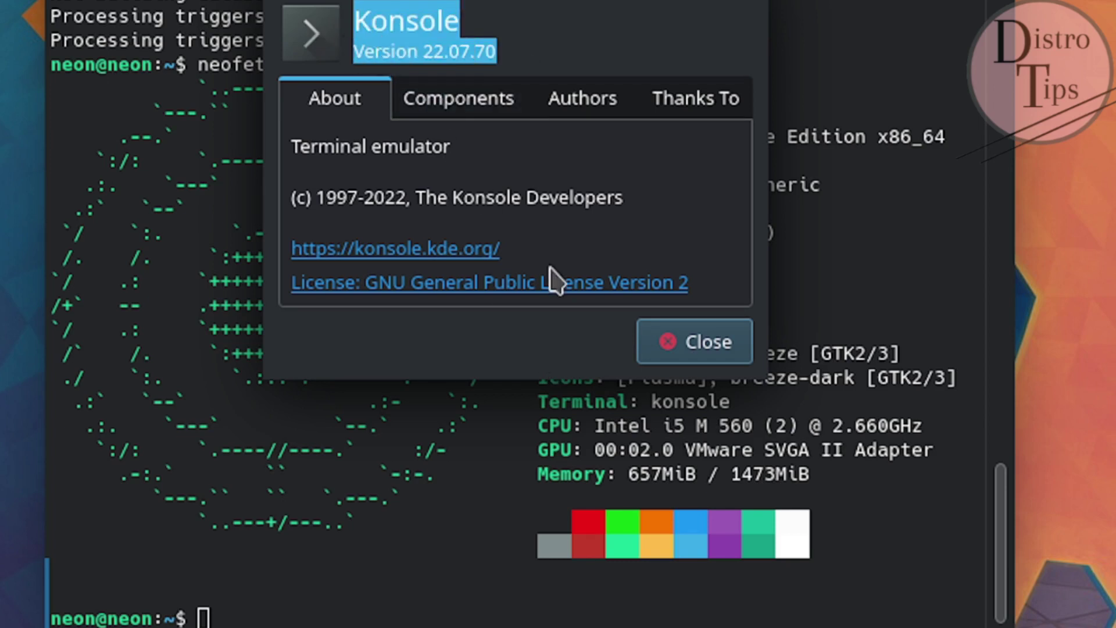
click(456, 105)
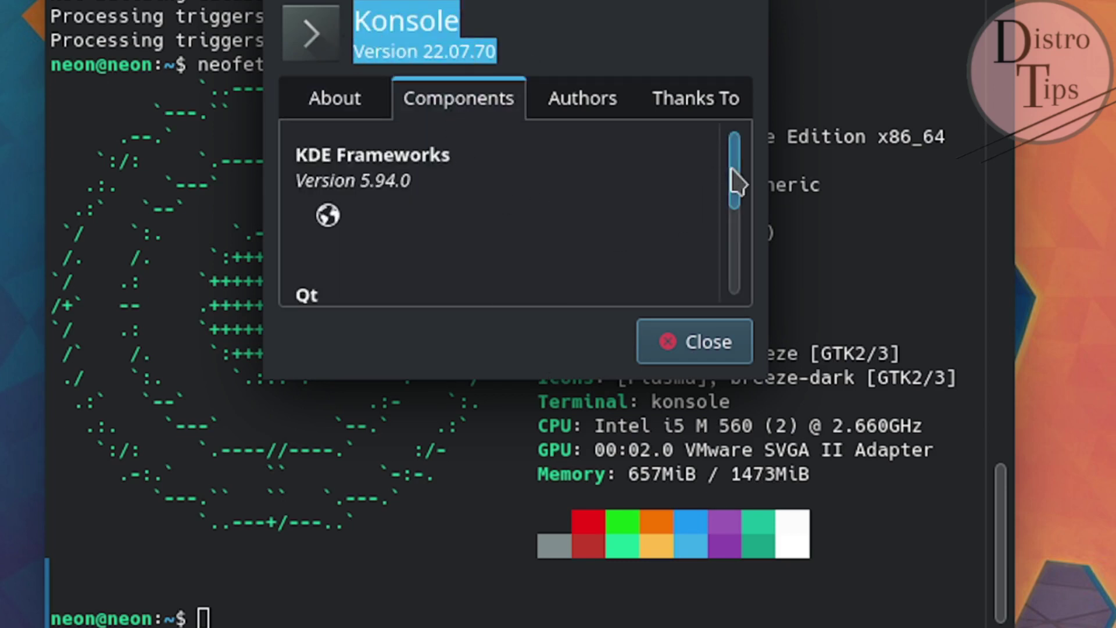
drag(735, 183, 735, 273)
scroll(735, 224, up, 5)
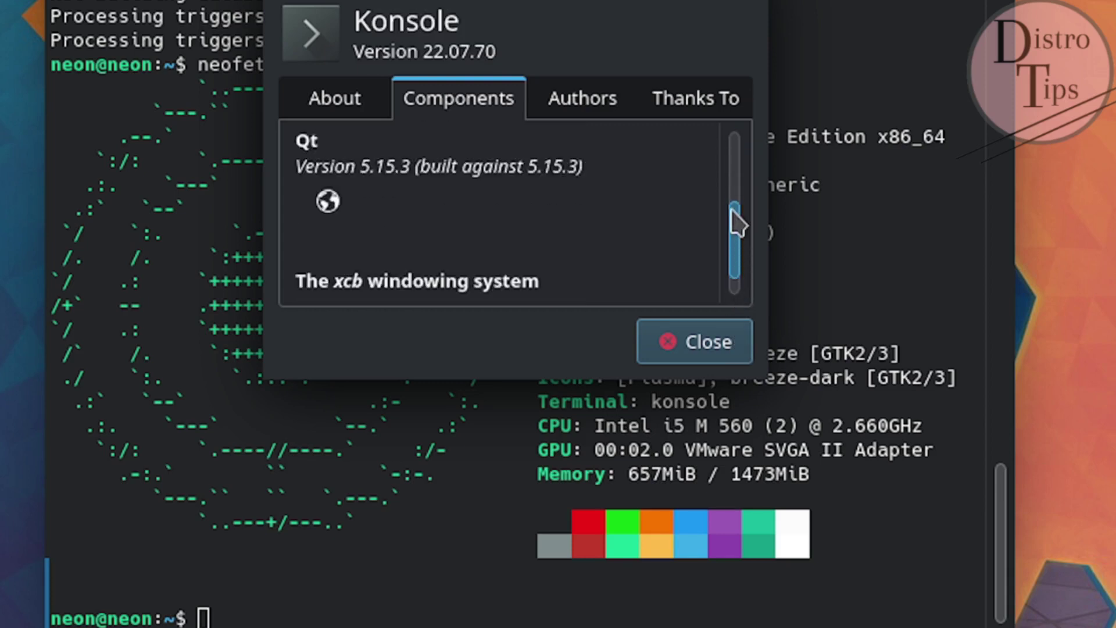
Step: Look at Konsole's Authors and Thanks To lists, return to the About page, and close the dialog
click(599, 102)
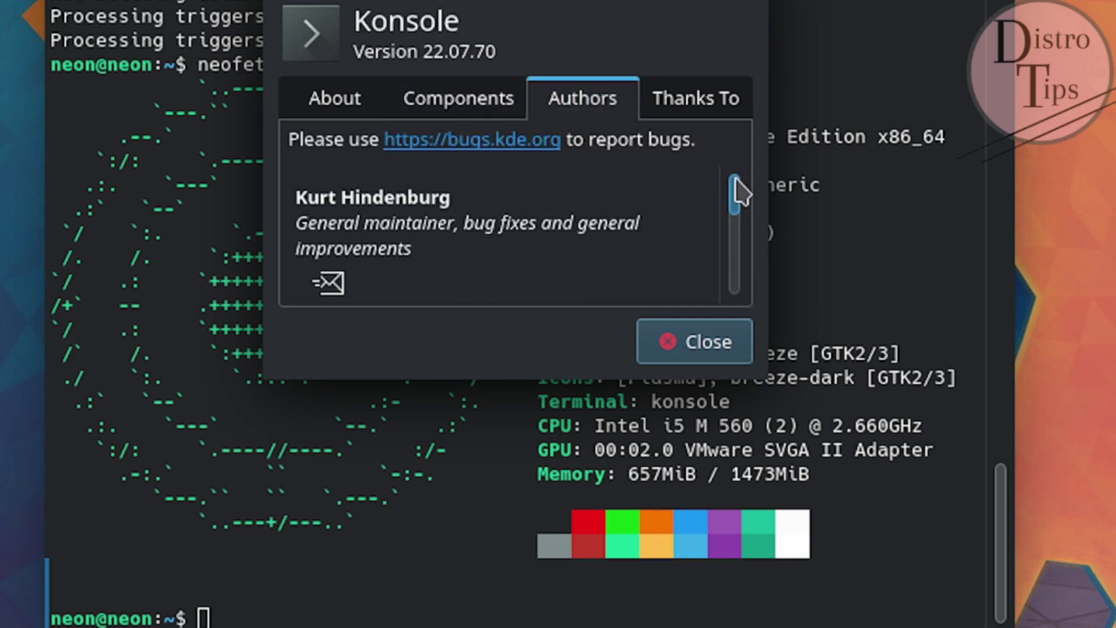
drag(737, 187, 741, 138)
click(705, 106)
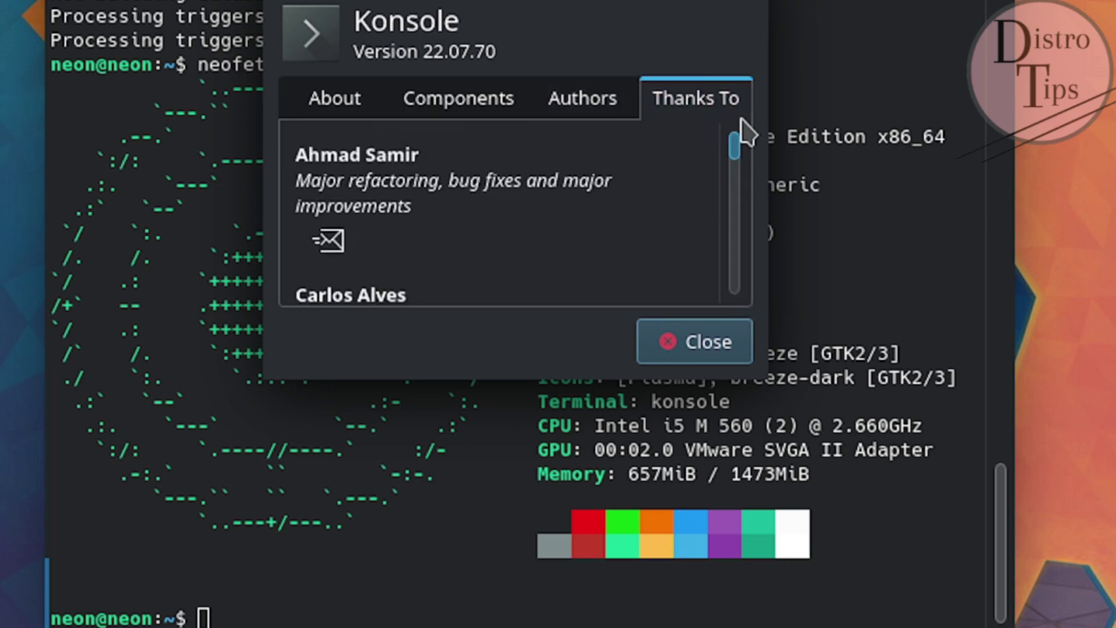
click(351, 114)
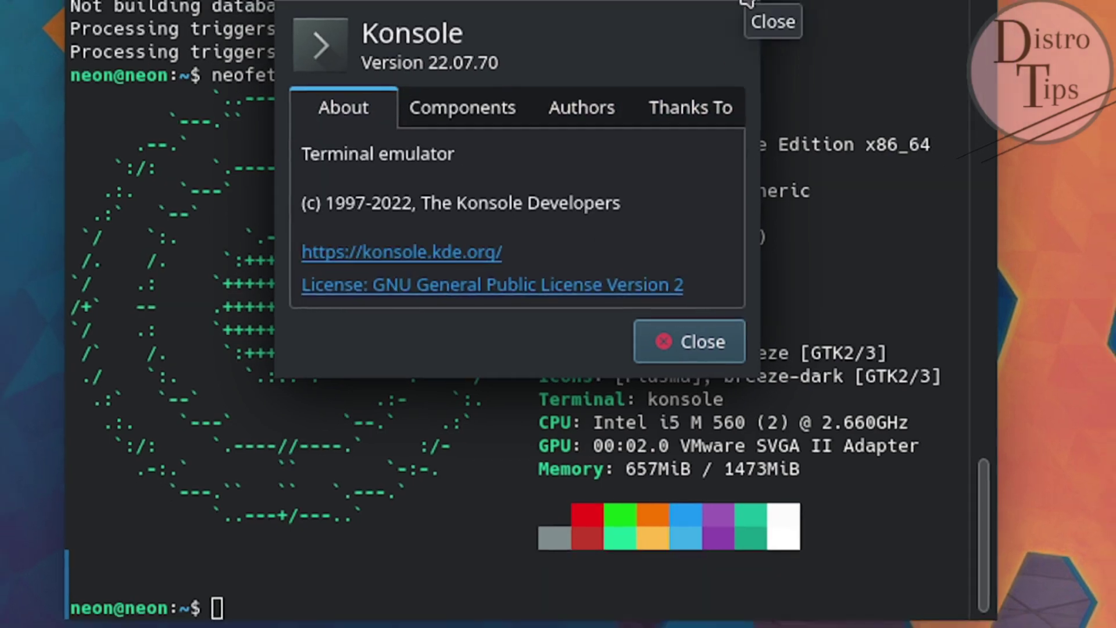
click(746, 3)
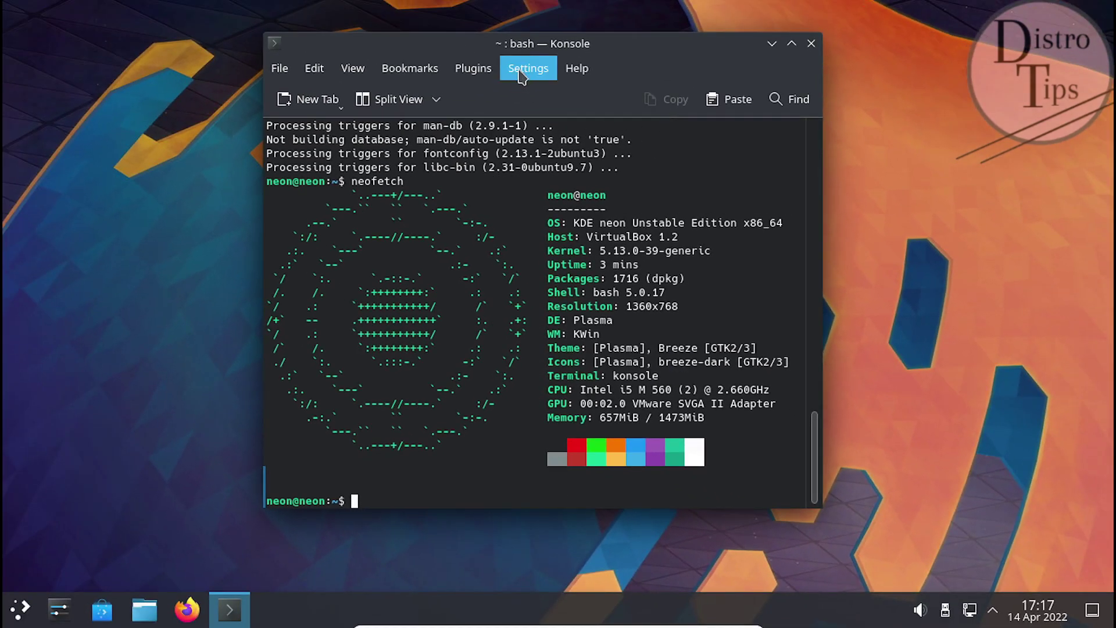
Step: Look through Konsole's Profiles, Tab Bar / Splitters, Temporary Files and Thumbnails configuration pages and close the configuration dialog
click(526, 69)
click(596, 318)
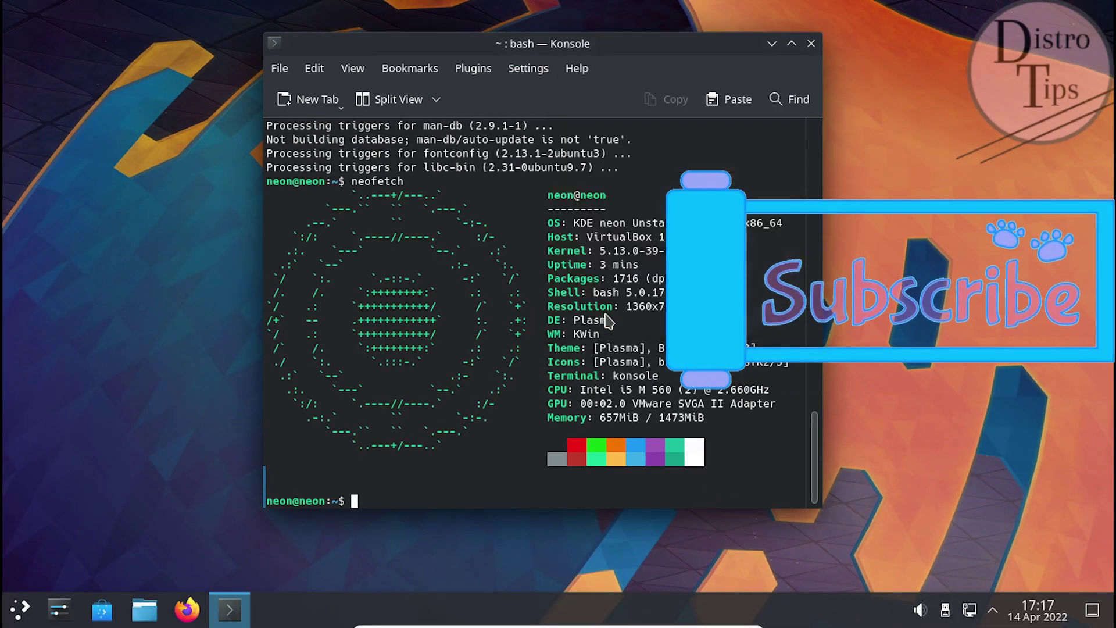
click(309, 113)
click(309, 165)
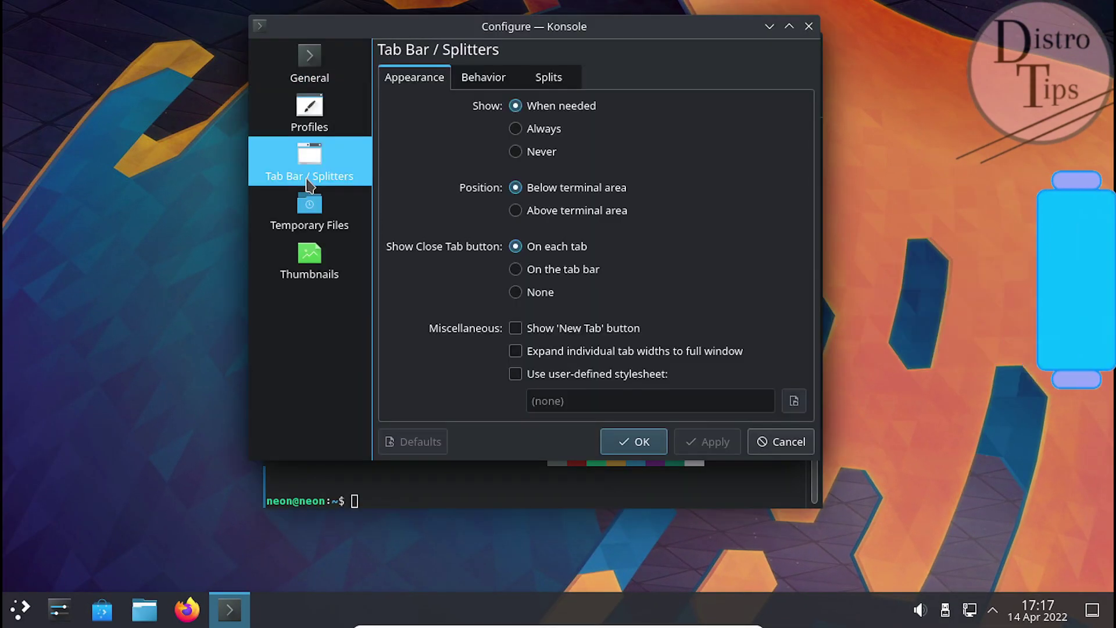
click(310, 224)
click(310, 268)
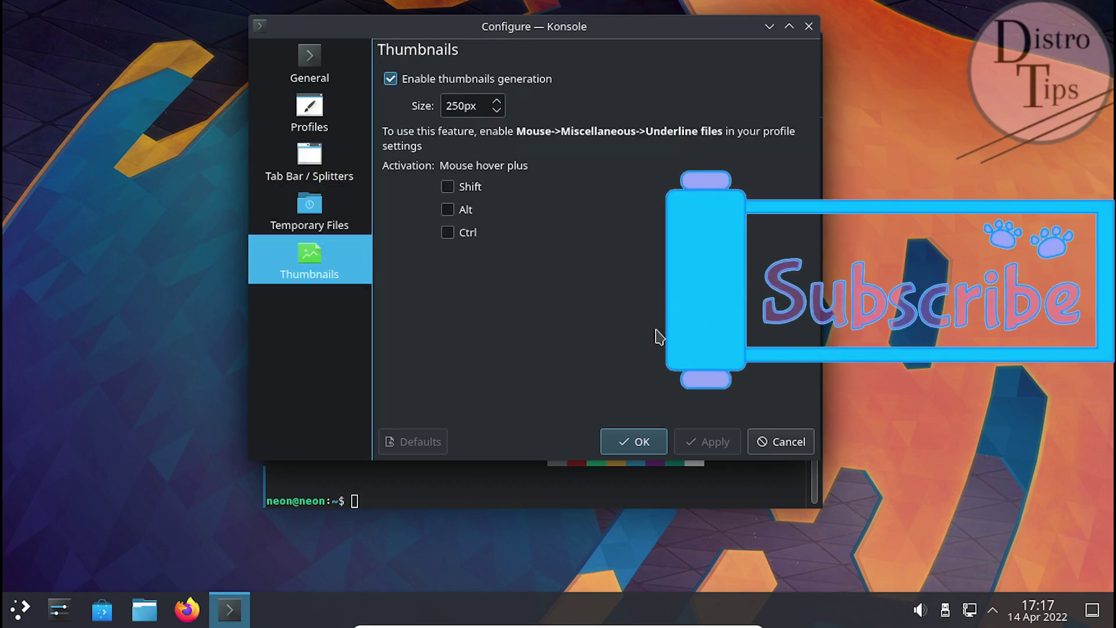
click(634, 441)
Step: Look through Konsole's Plugins, View, Edit and File commands and close the Konsole window
click(473, 68)
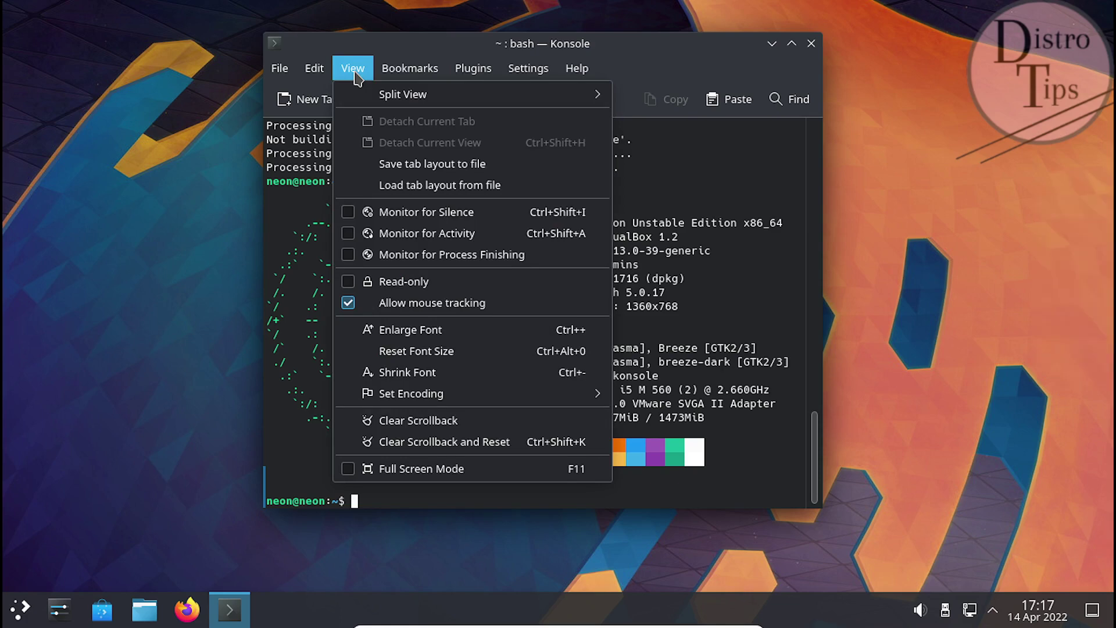
key(Escape)
click(318, 74)
mouse_move(282, 73)
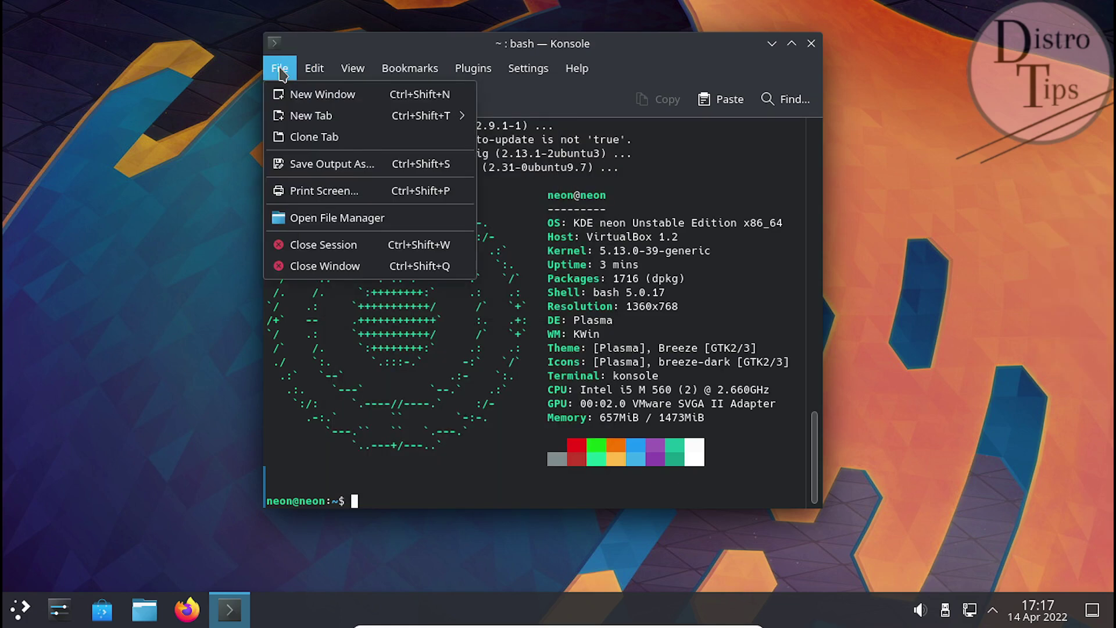
click(347, 265)
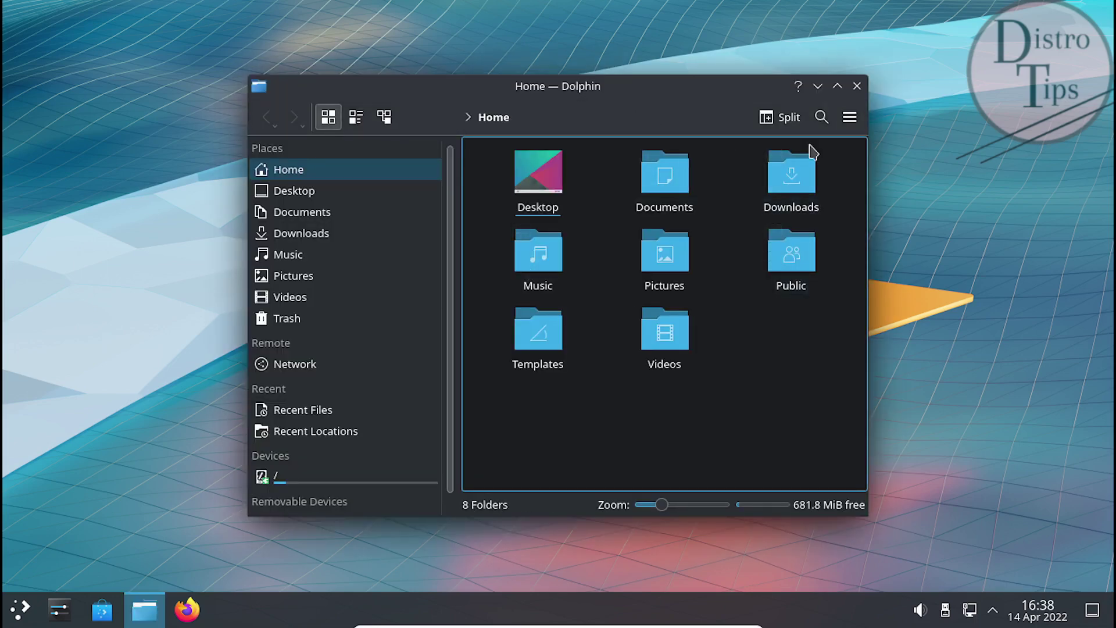
Step: Show the About Dolphin information, highlight the program name and version, and look through its Components
click(849, 118)
mouse_move(884, 418)
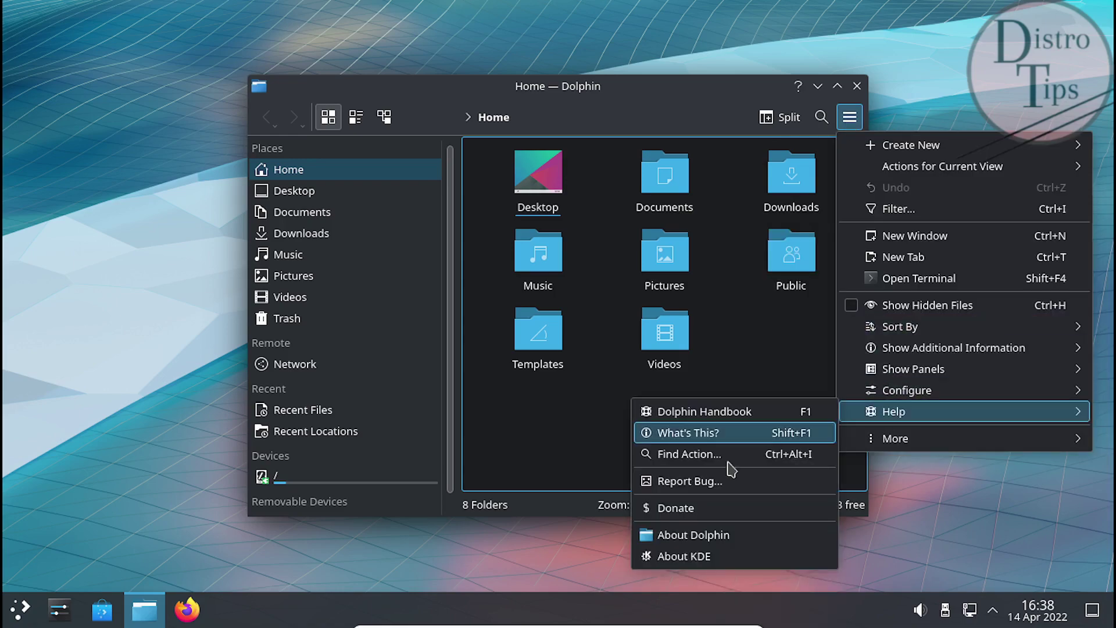
click(703, 534)
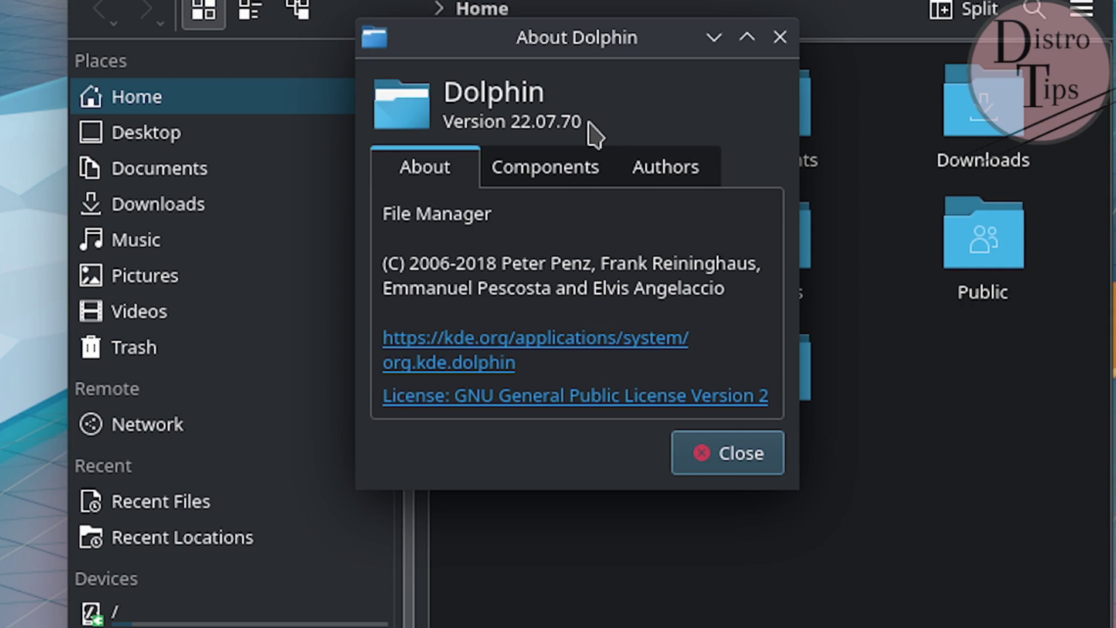
drag(588, 122, 429, 91)
click(555, 174)
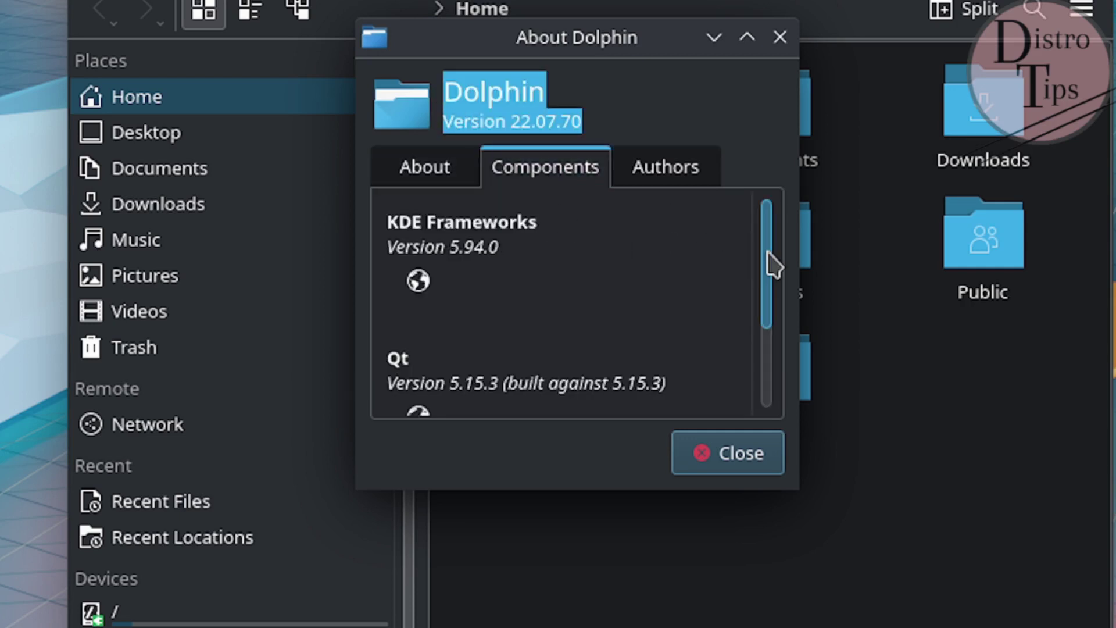
drag(769, 262, 773, 219)
Step: Look at Dolphin's Authors list, return to the About page, and close the dialog
click(655, 169)
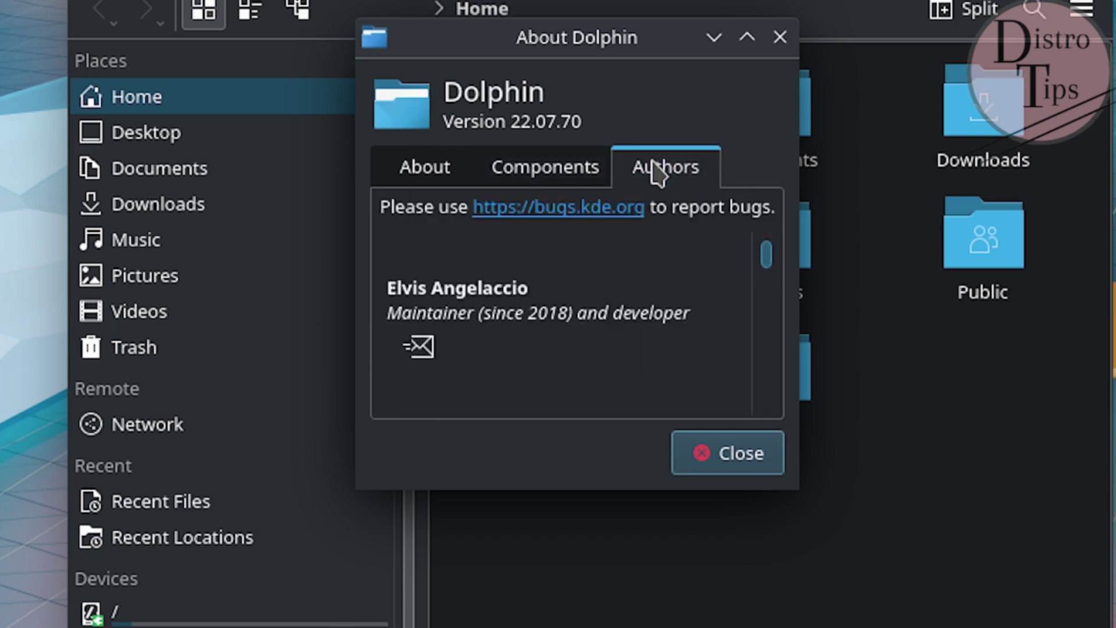
mouse_move(765, 259)
mouse_down()
mouse_move(772, 444)
mouse_move(770, 249)
mouse_up()
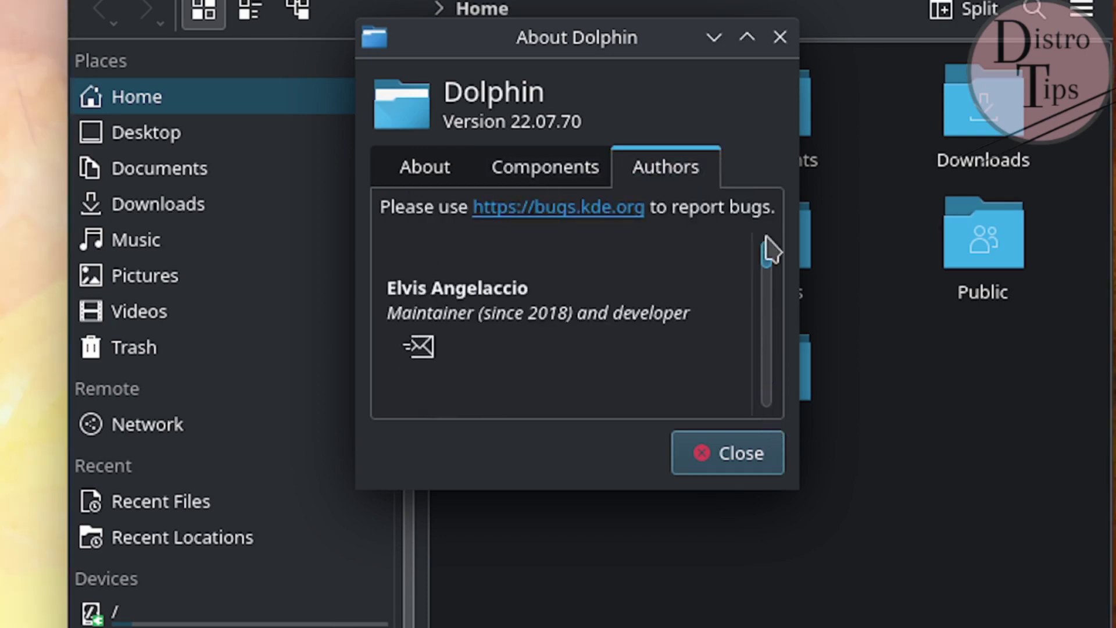
click(424, 169)
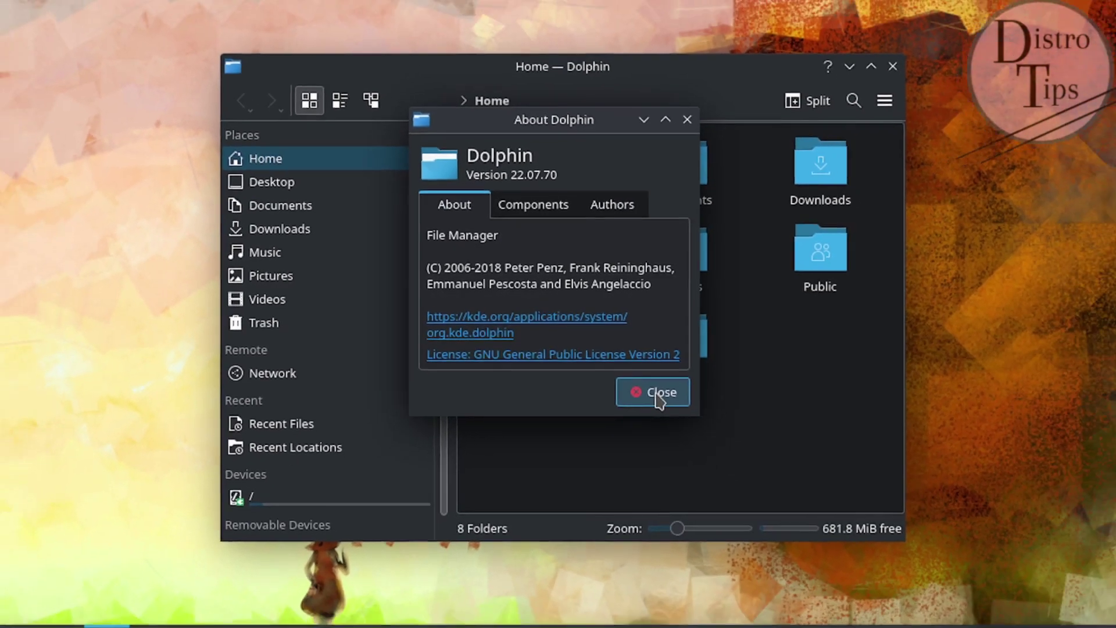
click(657, 394)
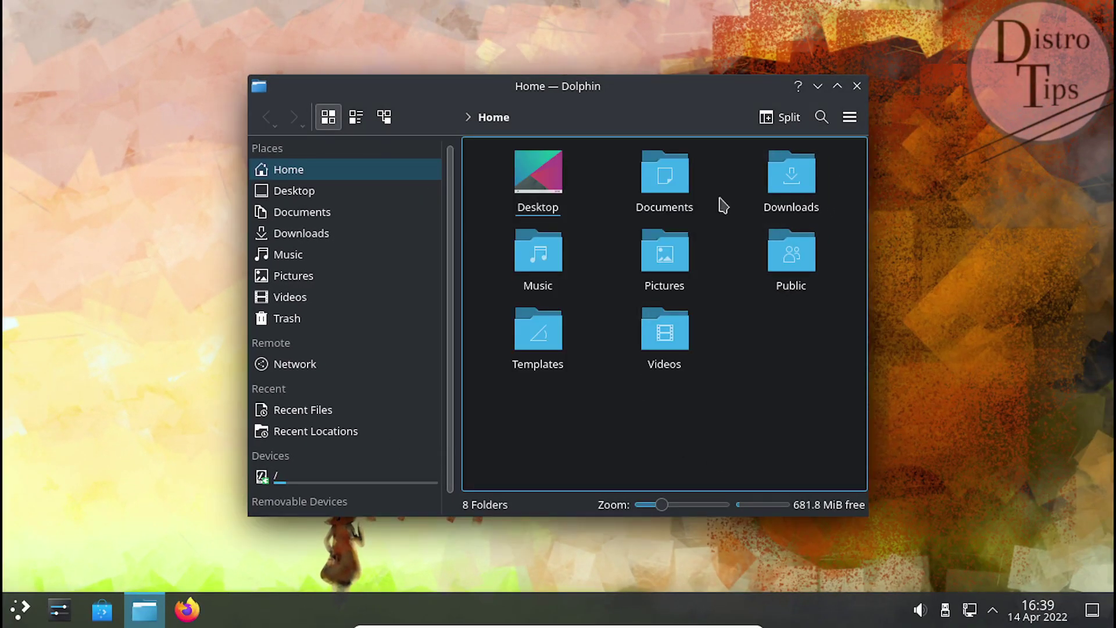
Step: Try Dolphin's compact, details and icons view modes on the Home folder, and toggle the split view on and off
click(356, 117)
click(384, 120)
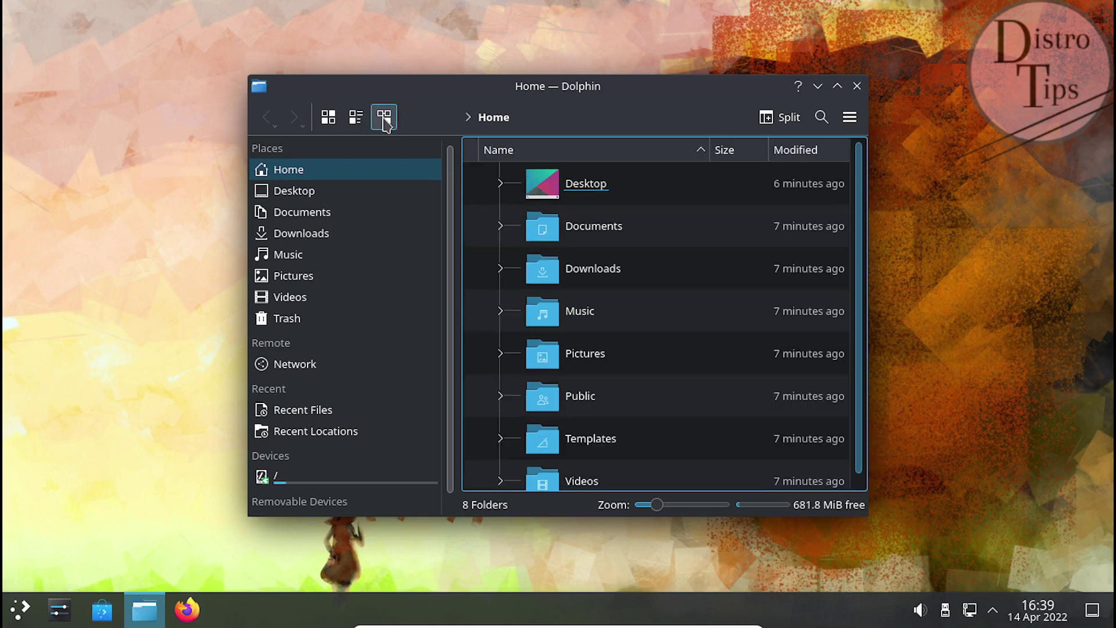
click(335, 125)
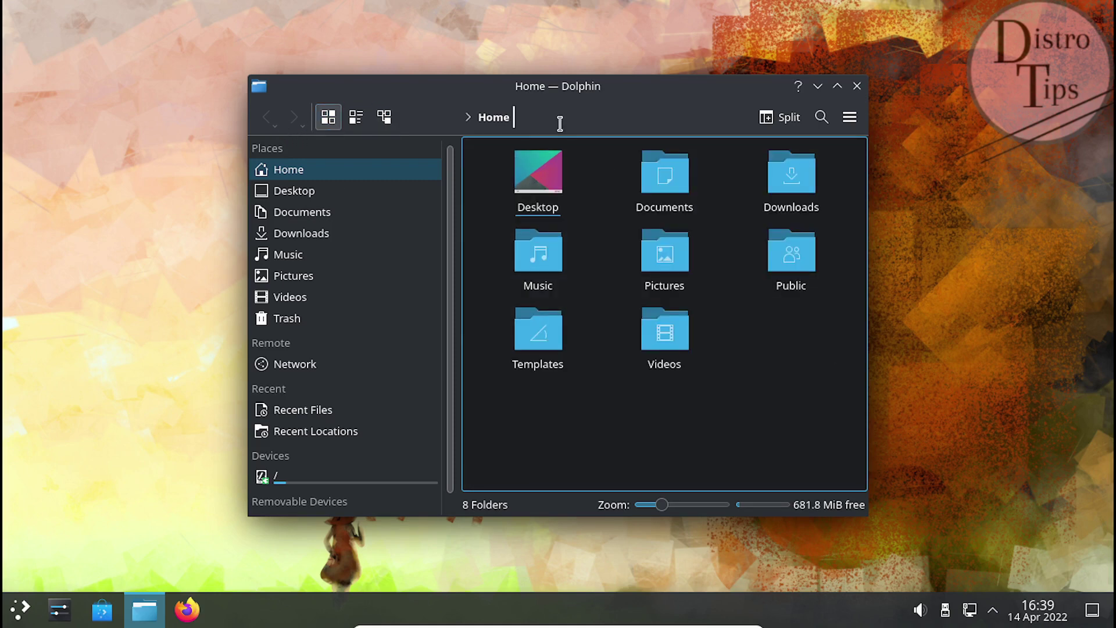
click(785, 118)
click(785, 119)
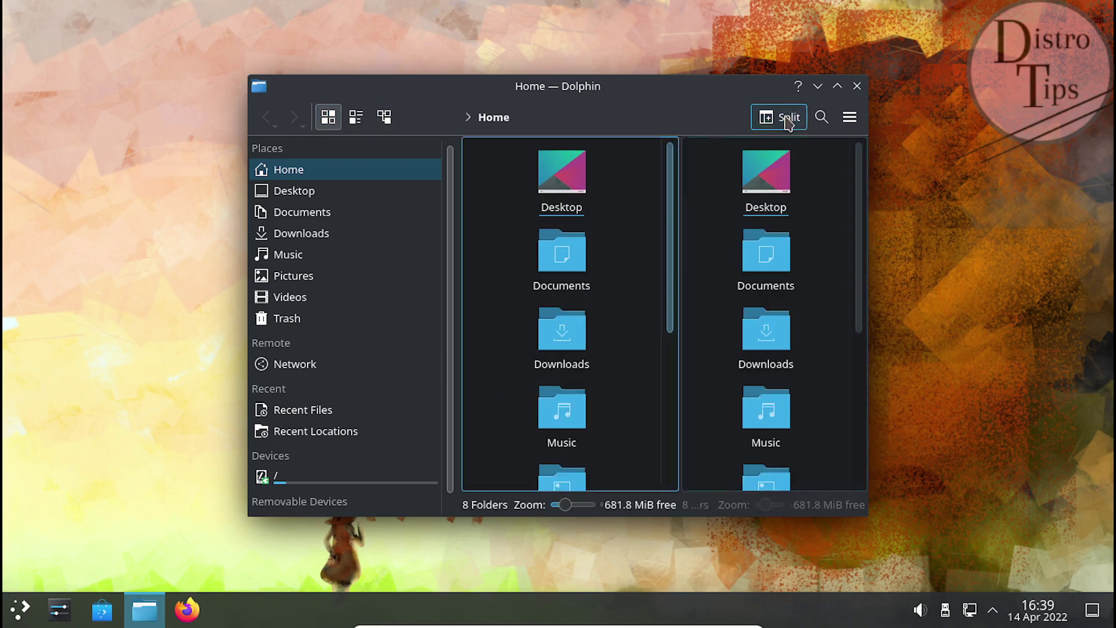
Step: Look at Dolphin's Configure and Show Panels options without changing any of them
click(849, 116)
mouse_move(900, 377)
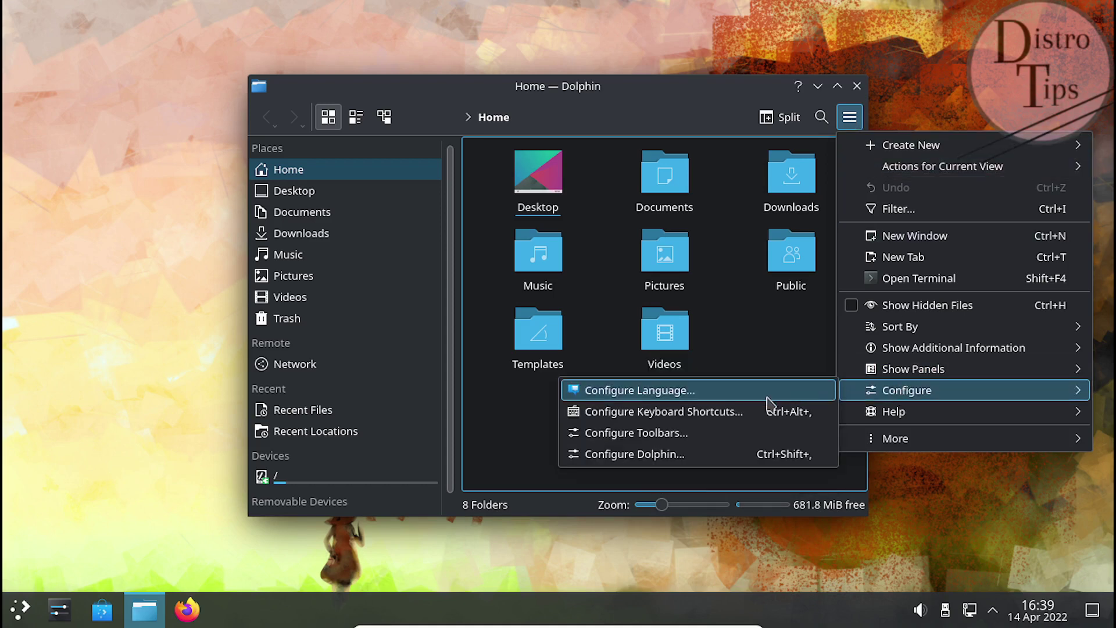
mouse_move(944, 367)
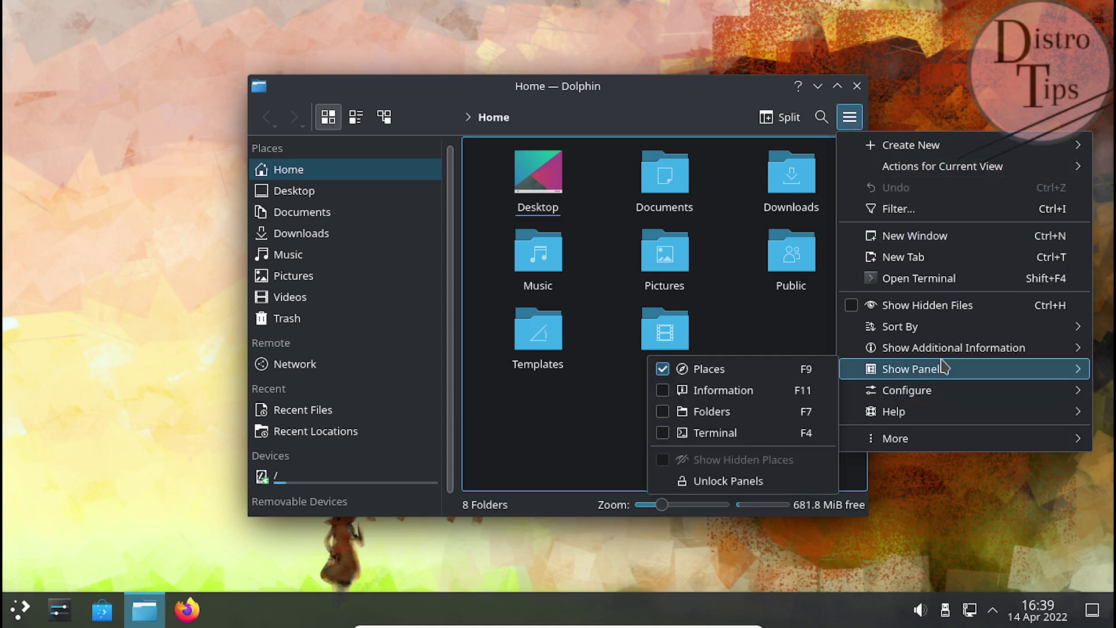
click(530, 425)
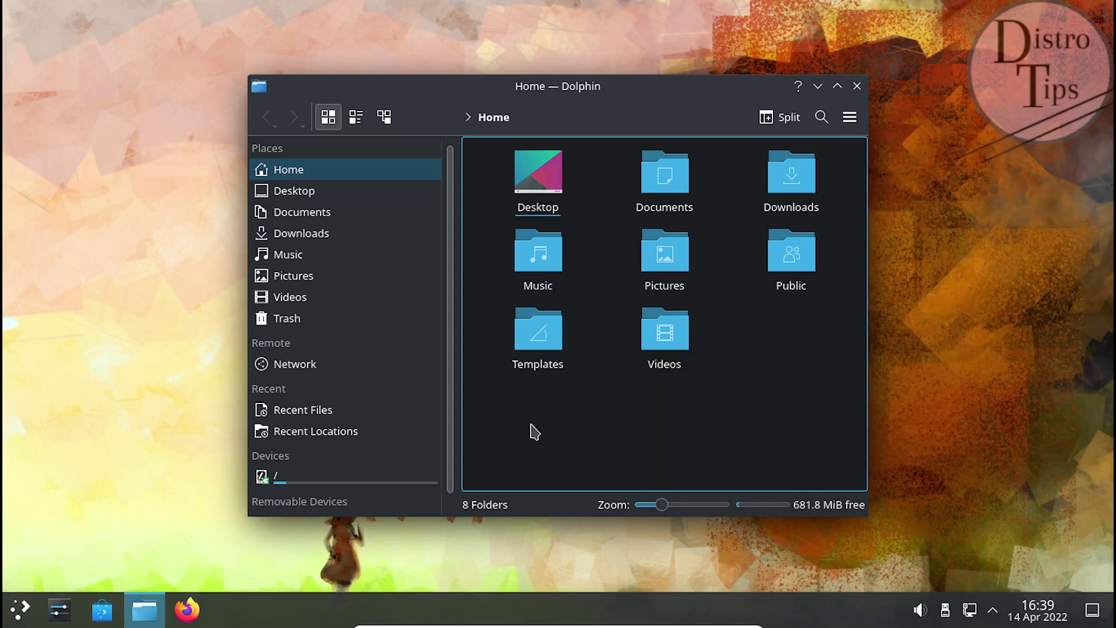
Step: Show the contents of the root device "/" in Dolphin and close the file manager
scroll(451, 349, down, 1)
click(337, 465)
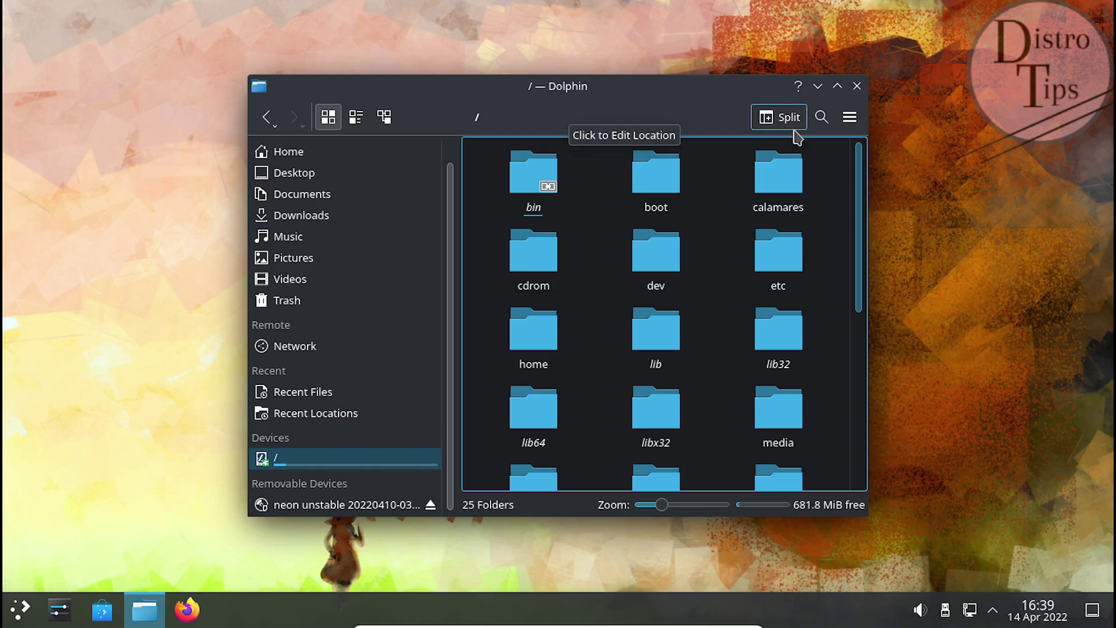
click(858, 87)
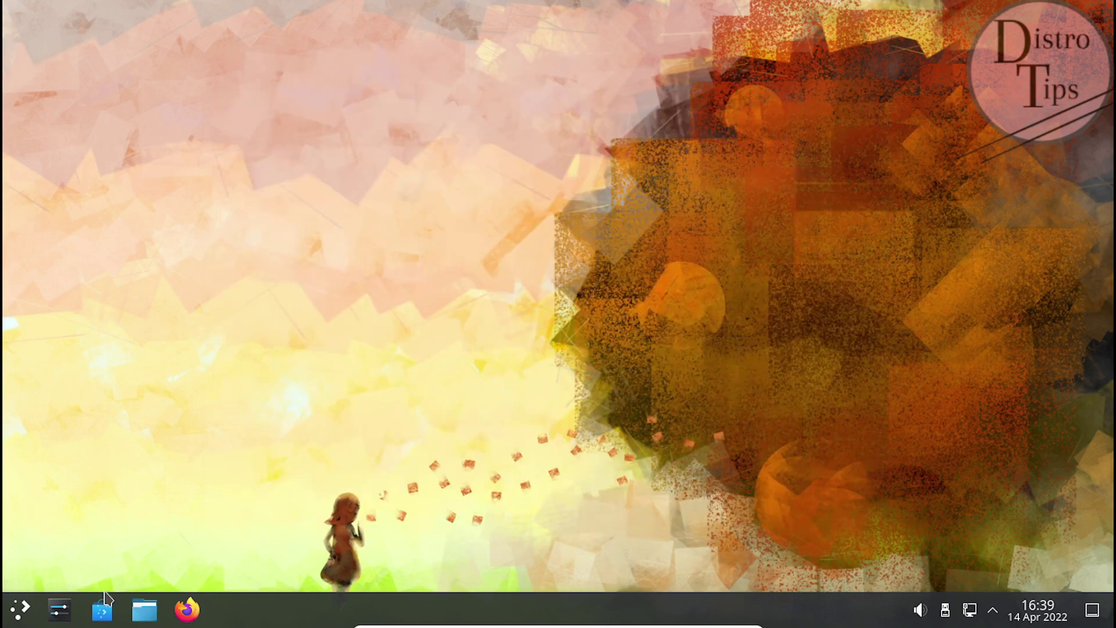
Step: Open the Discover software center and look at its About page with the version information
click(103, 611)
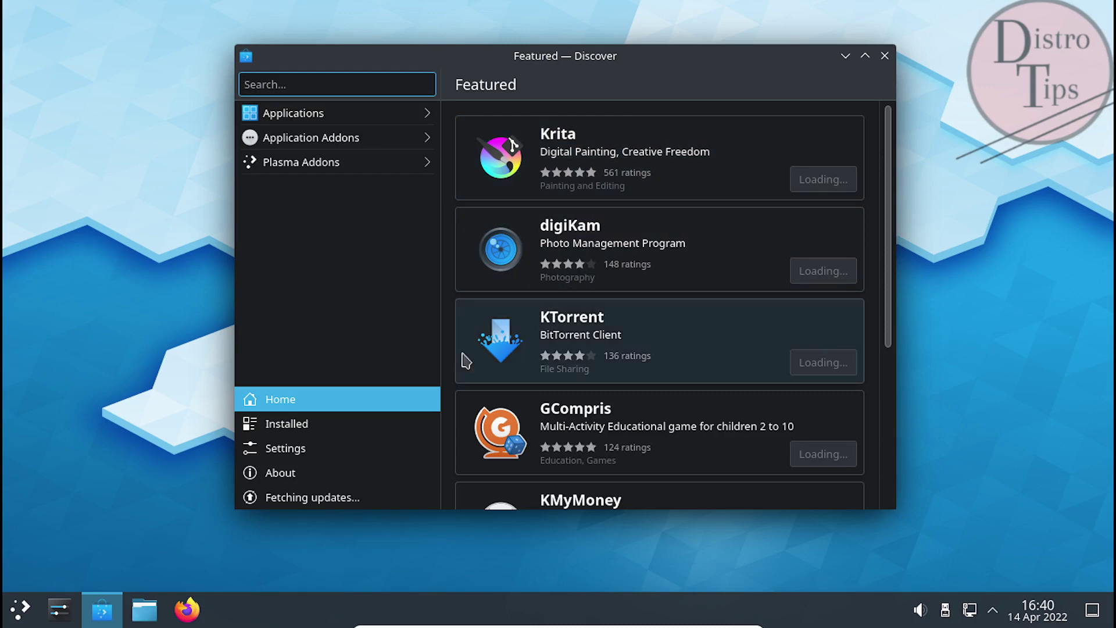
click(309, 477)
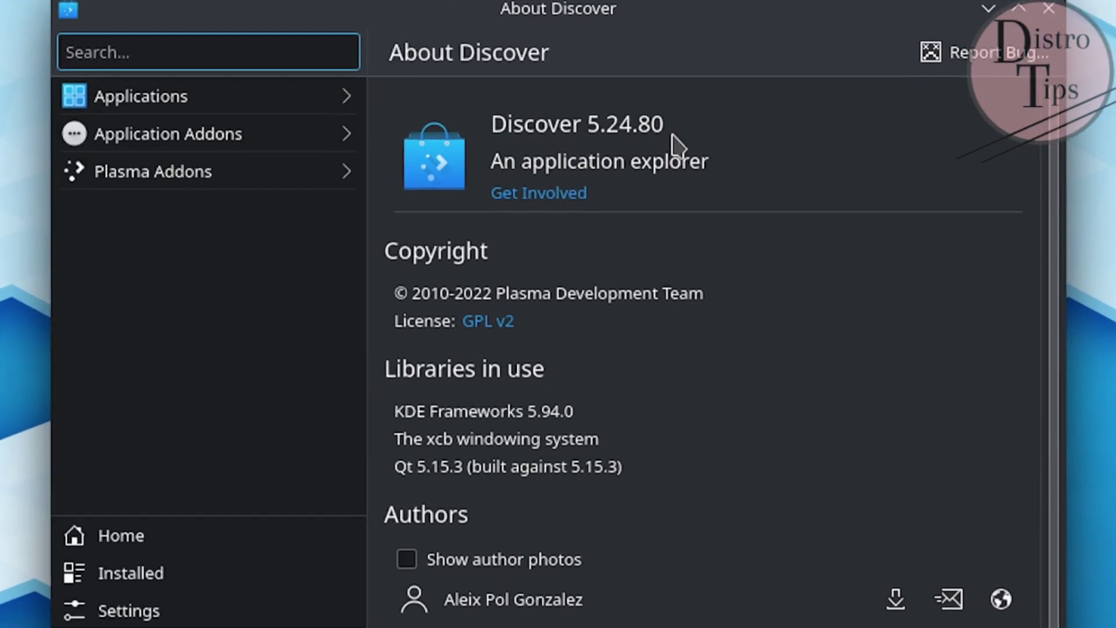
drag(676, 140, 677, 92)
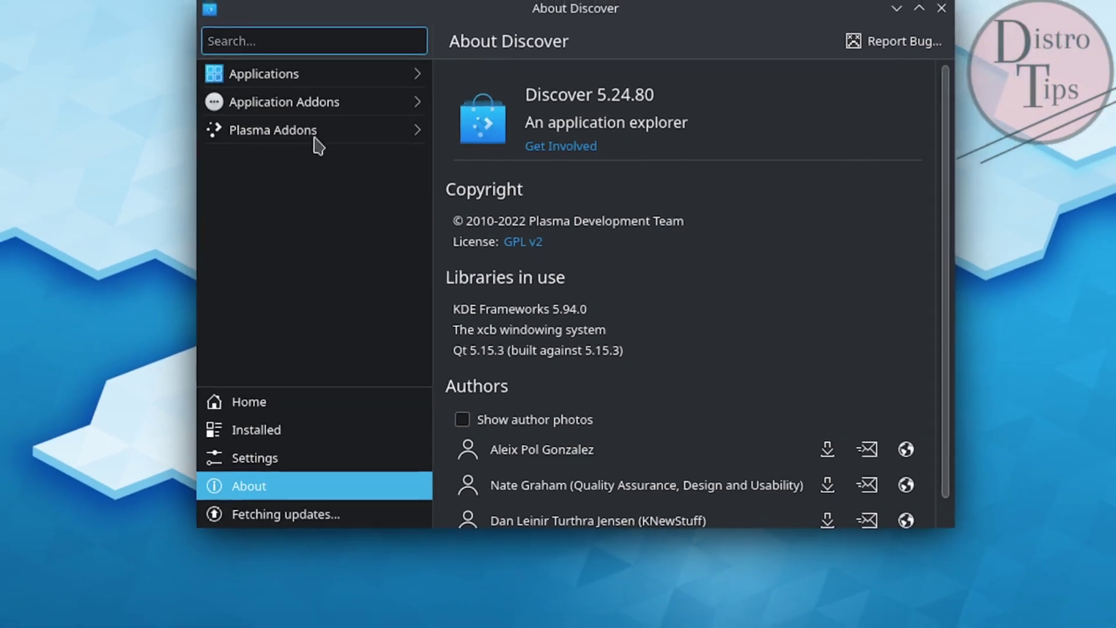
Step: Browse the Color Schemes, Comics and Cursors categories of Discover's Plasma Addons and return to the main categories
click(224, 129)
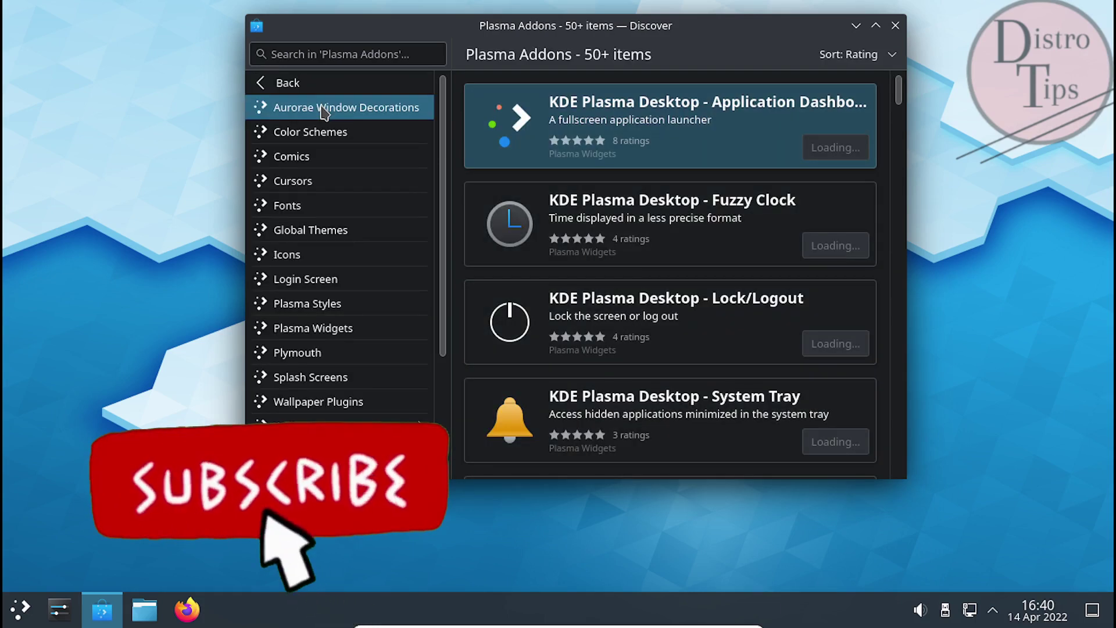
click(325, 132)
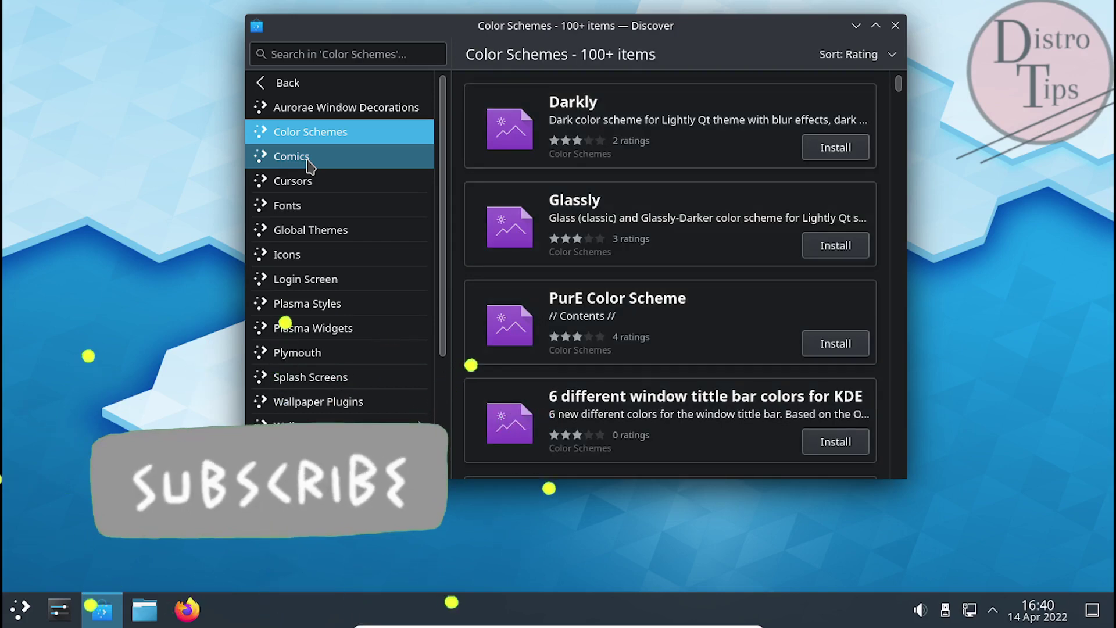
click(307, 162)
click(303, 185)
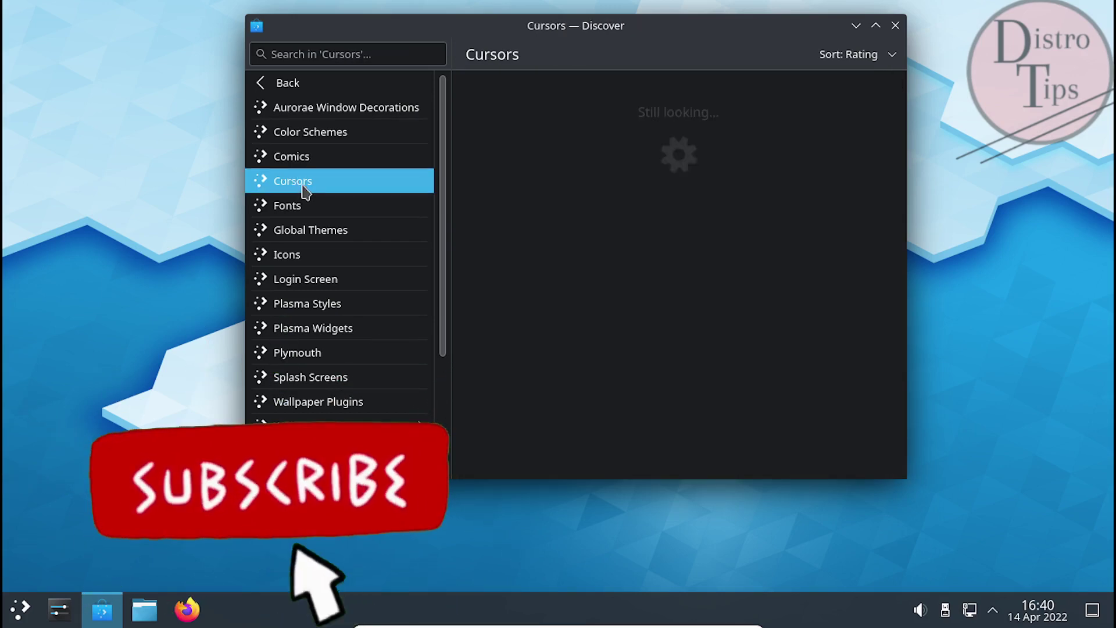
click(284, 88)
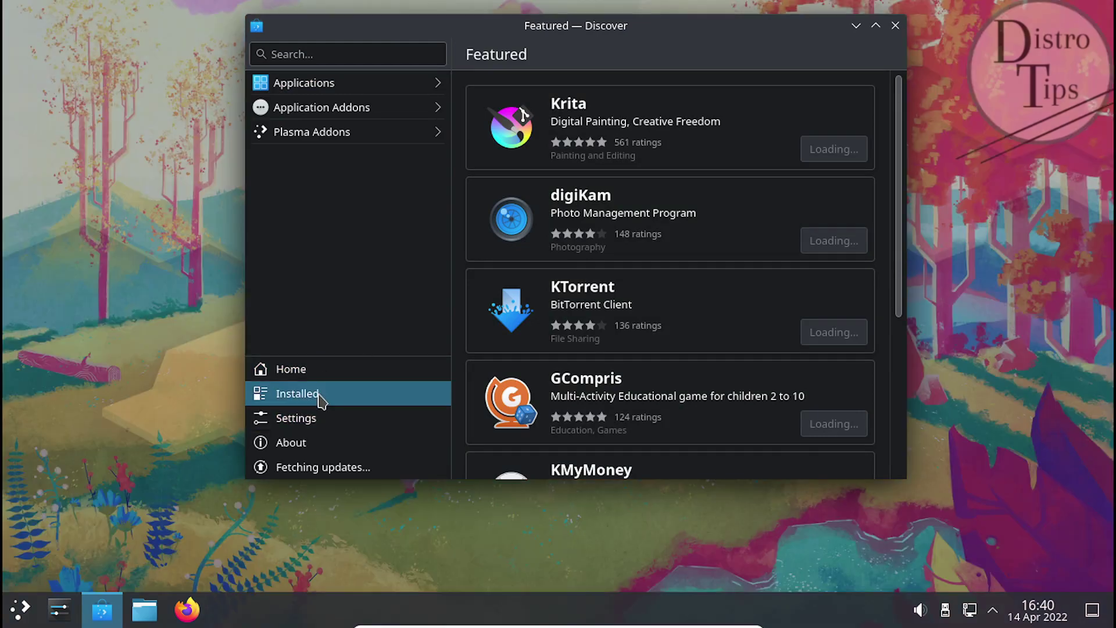
Step: Look at Discover's Installed page and close Discover
click(320, 396)
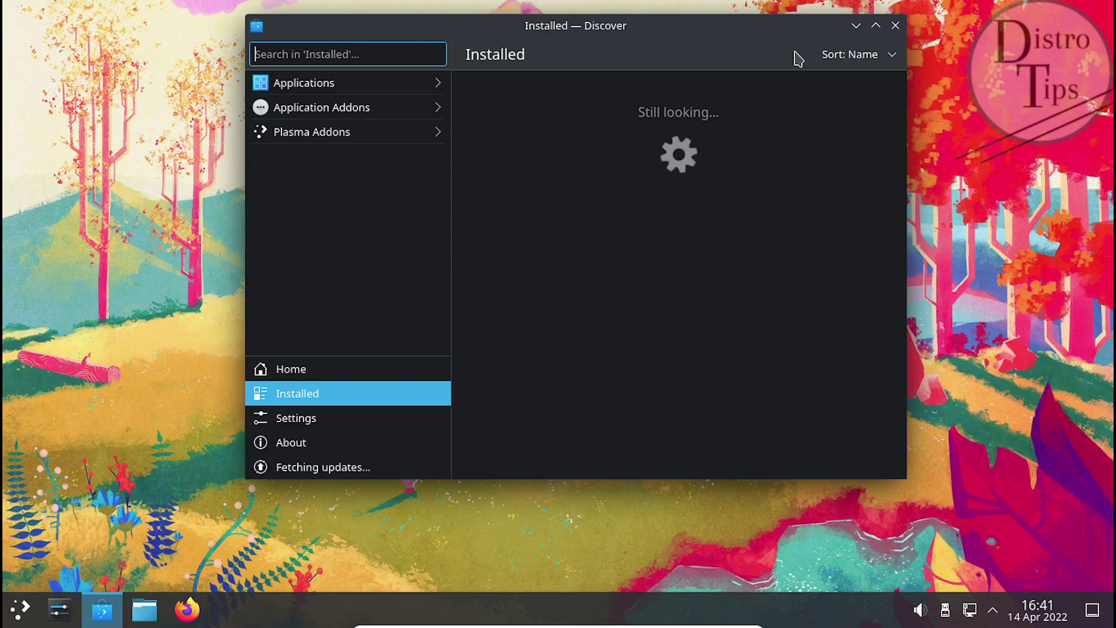
click(895, 25)
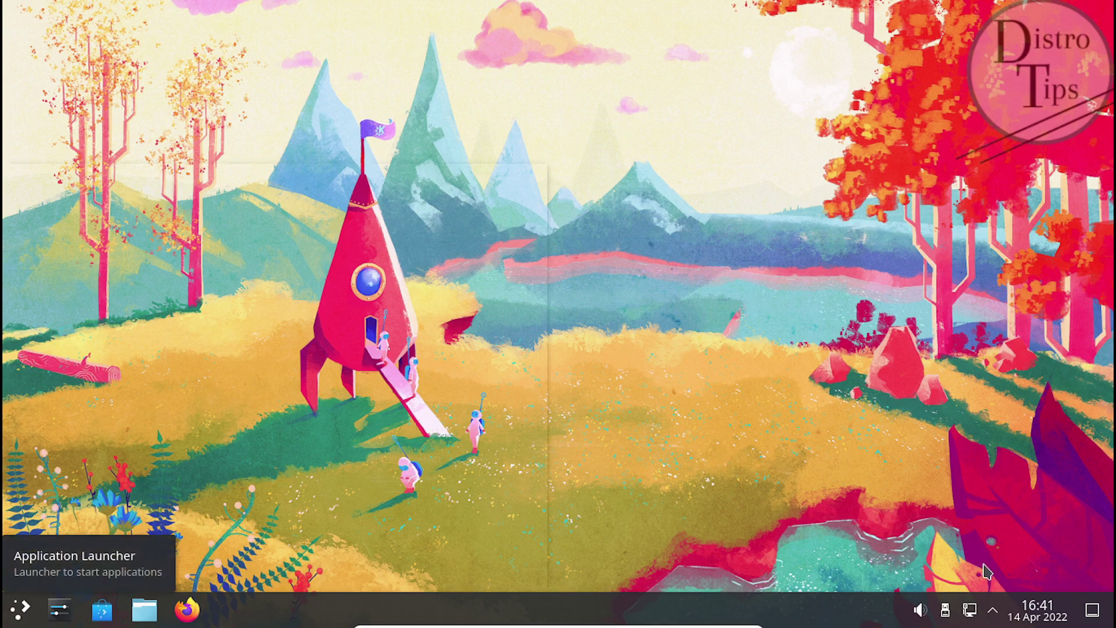
key(super)
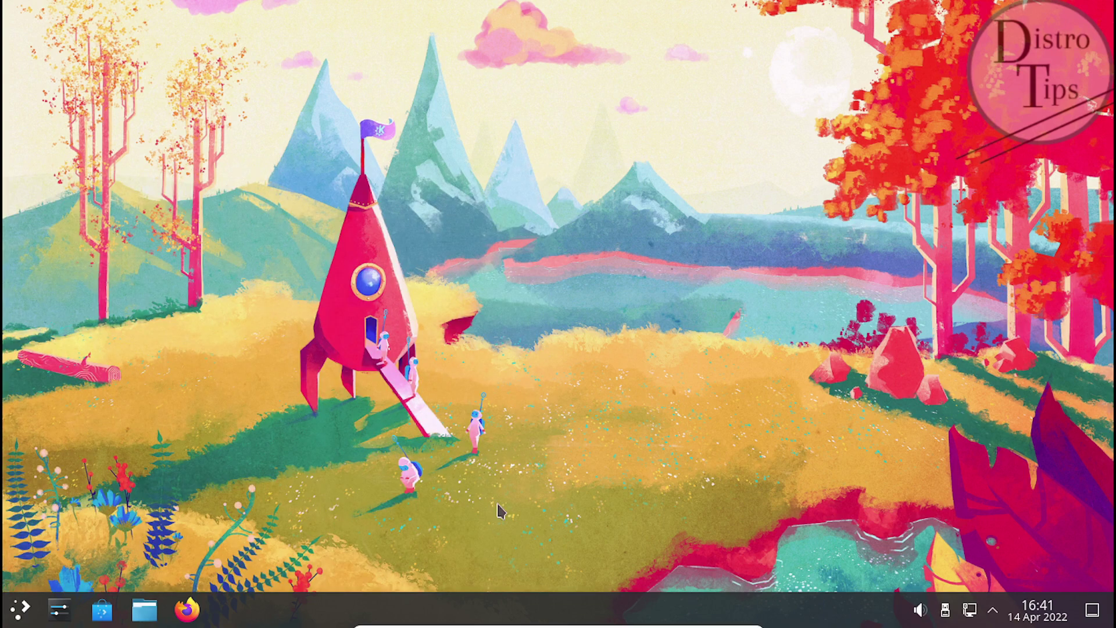
Step: Open the Digital Clock settings from the calendar, look through the Appearance, Calendar, Time Zones, Keyboard Shortcuts and About pages, and close them
click(1046, 613)
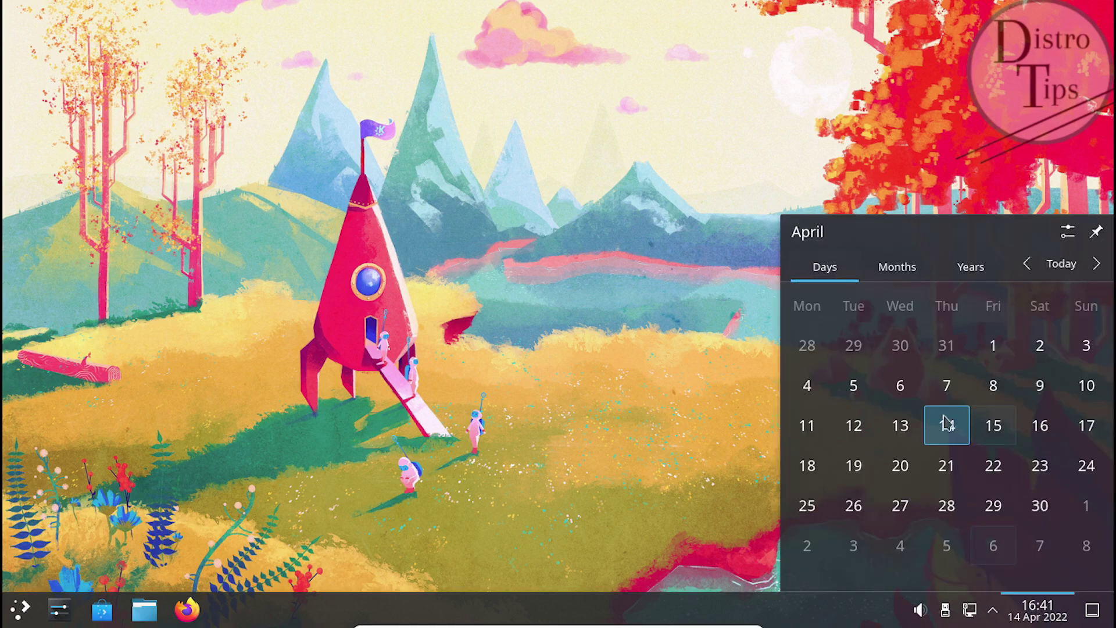
click(1069, 236)
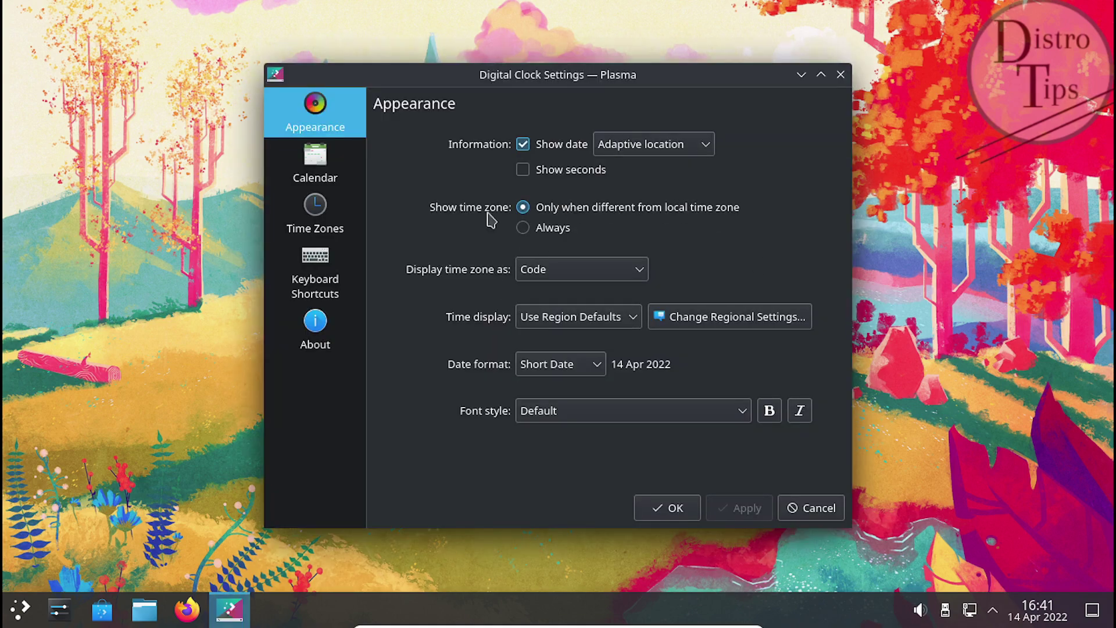
click(341, 179)
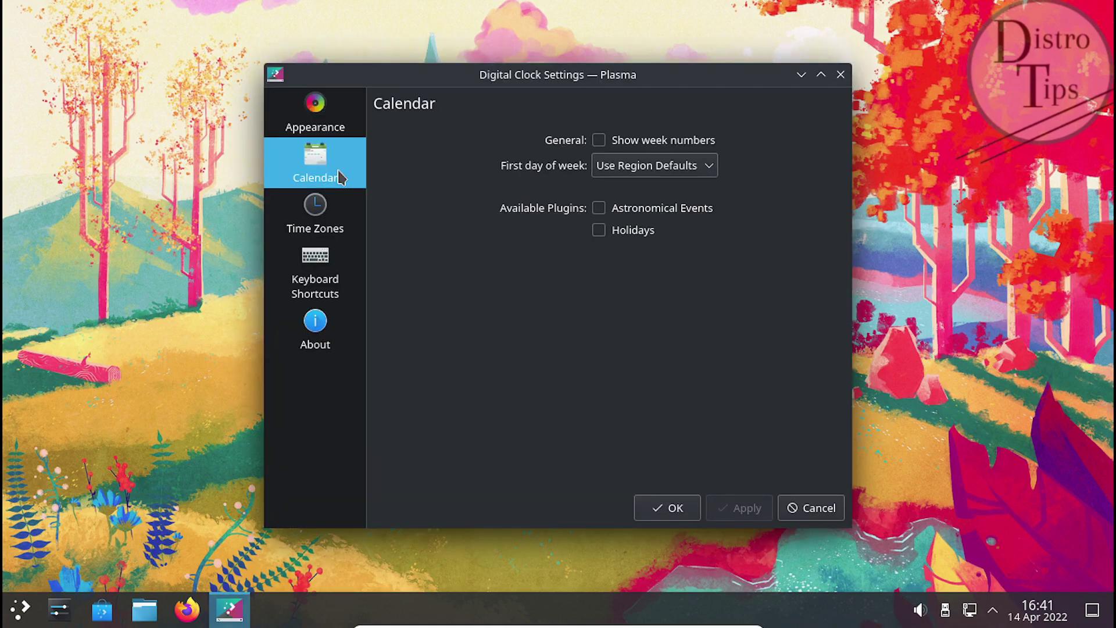
click(321, 215)
click(319, 278)
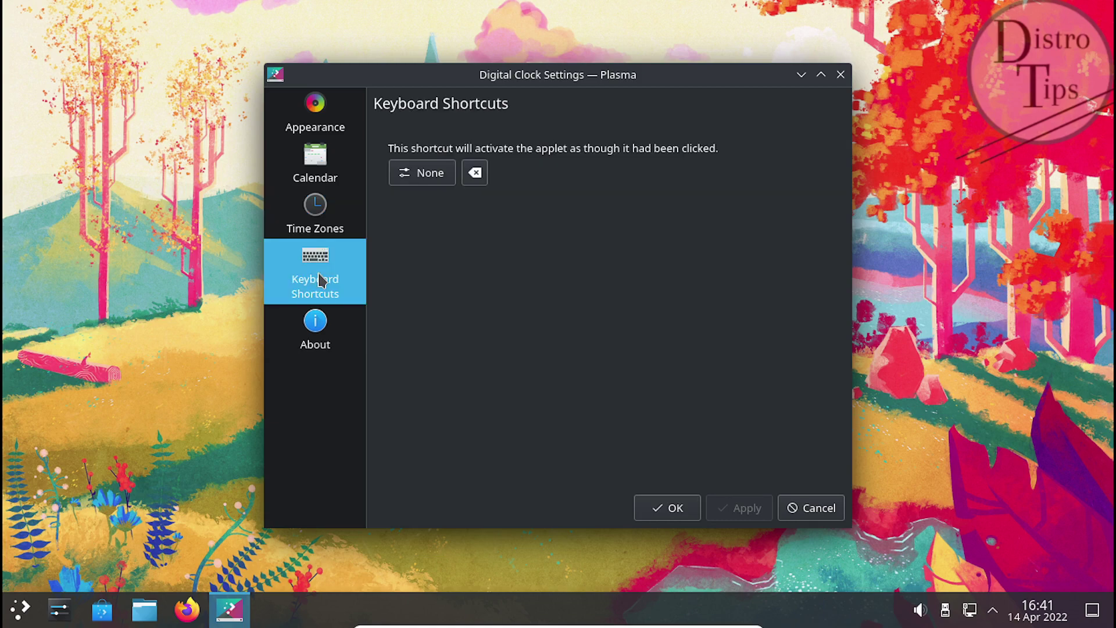
click(319, 351)
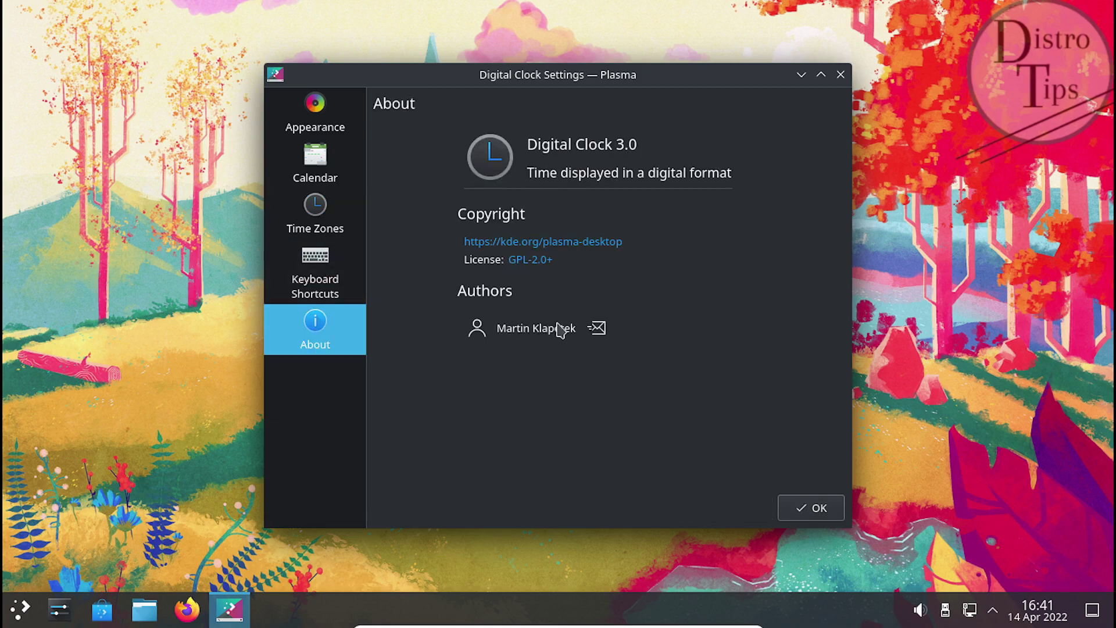
click(811, 508)
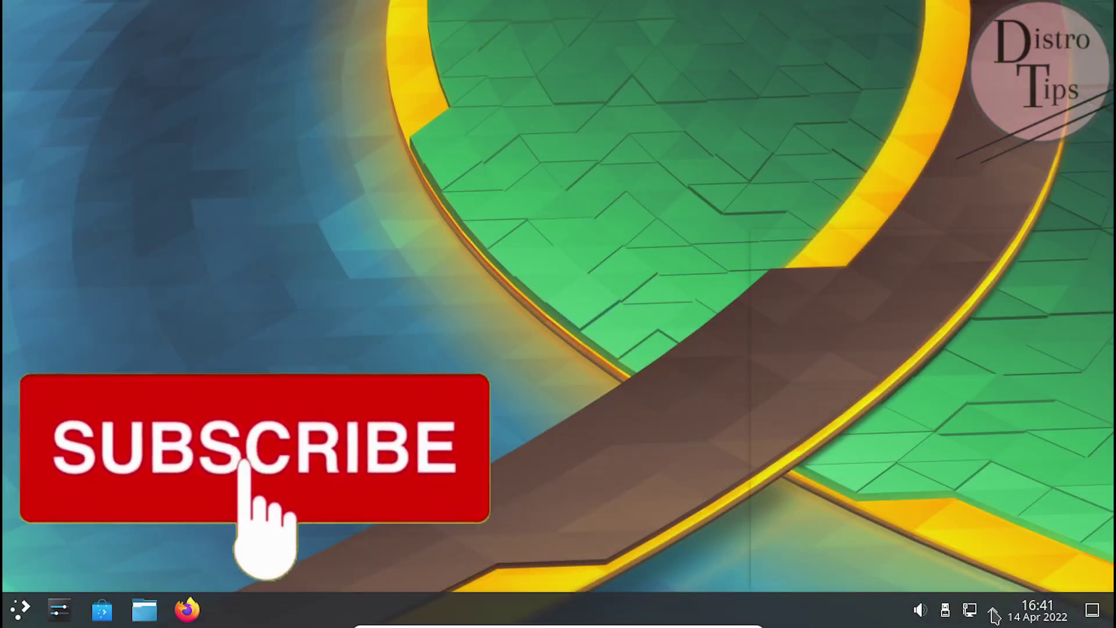
Step: Look at the Clipboard in Status and Notifications and inhibit Night Color
click(994, 612)
click(881, 299)
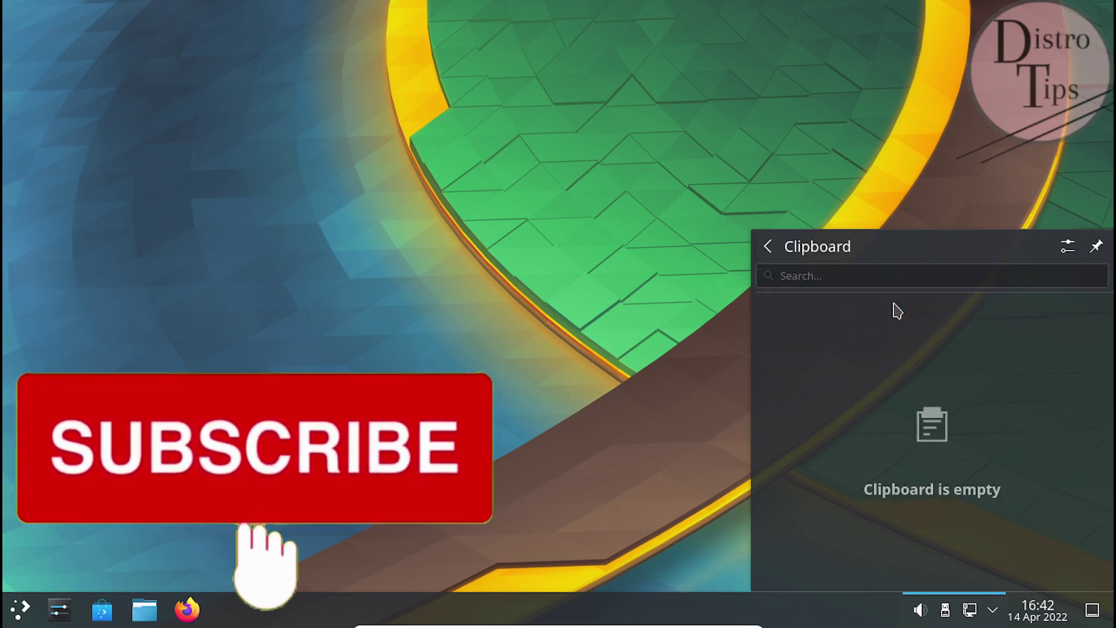
click(777, 246)
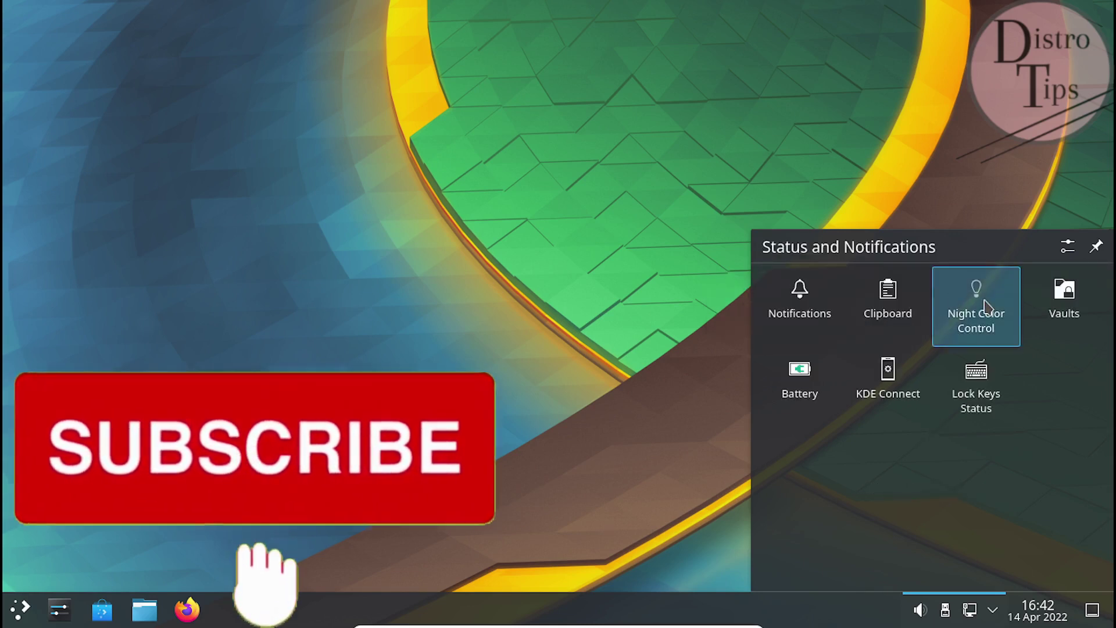
click(954, 305)
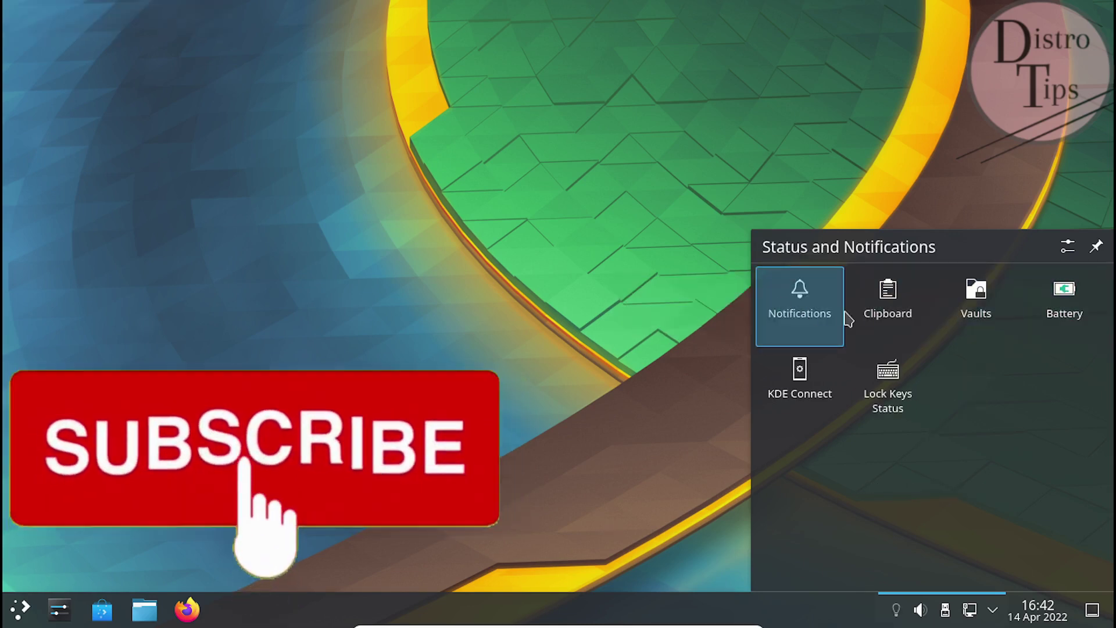
Step: Look at Vaults, Battery, KDE Connect and Lock Keys Status in Status and Notifications, and close the popup
click(985, 310)
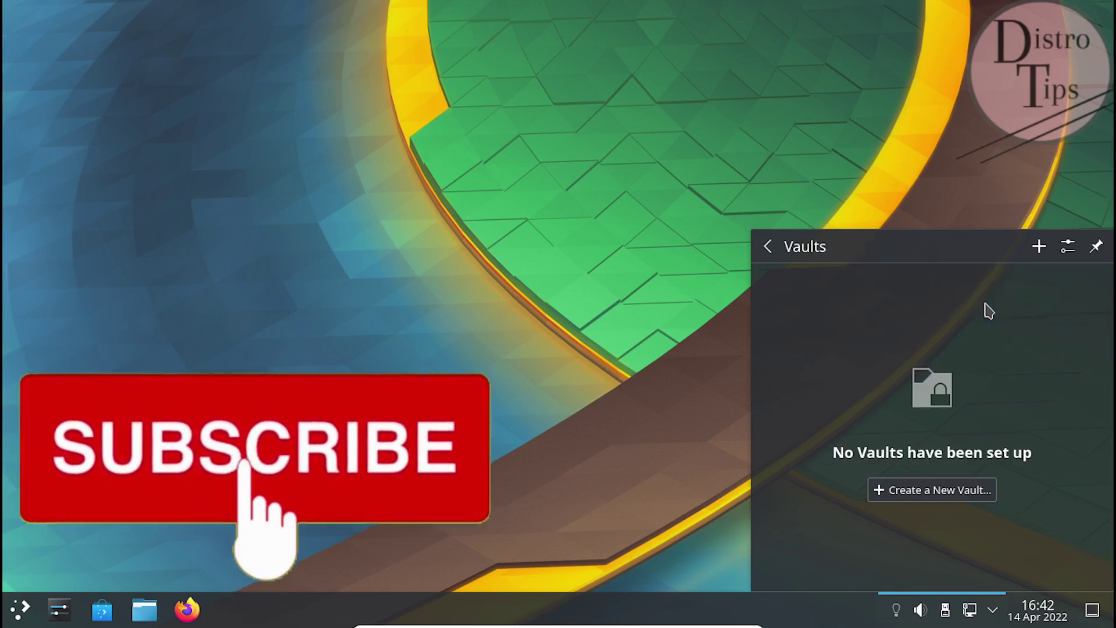
click(767, 246)
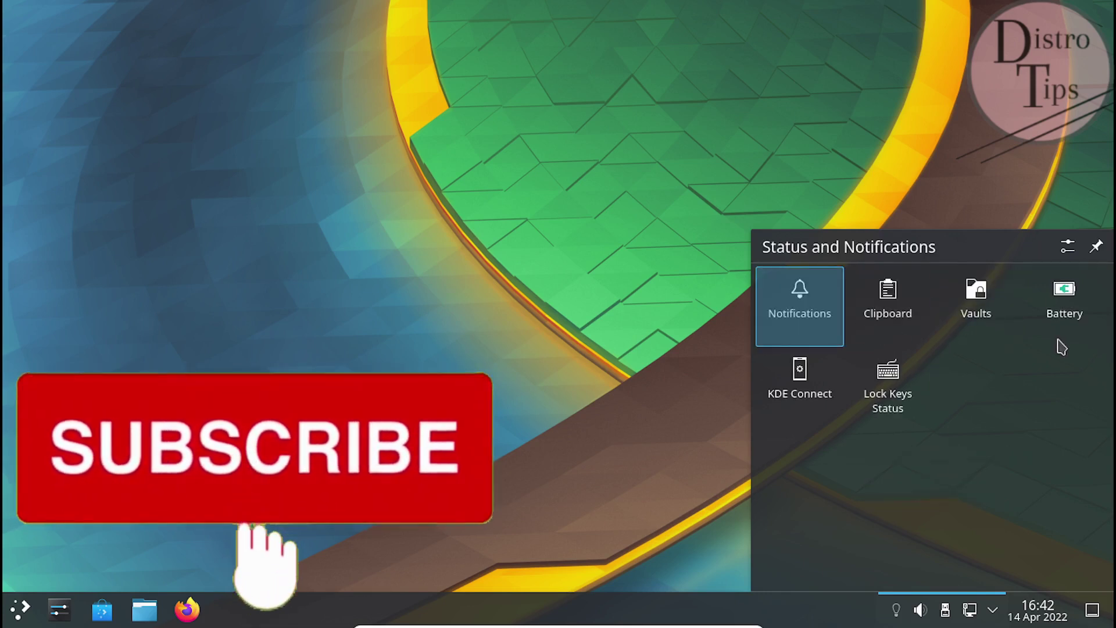
click(1070, 323)
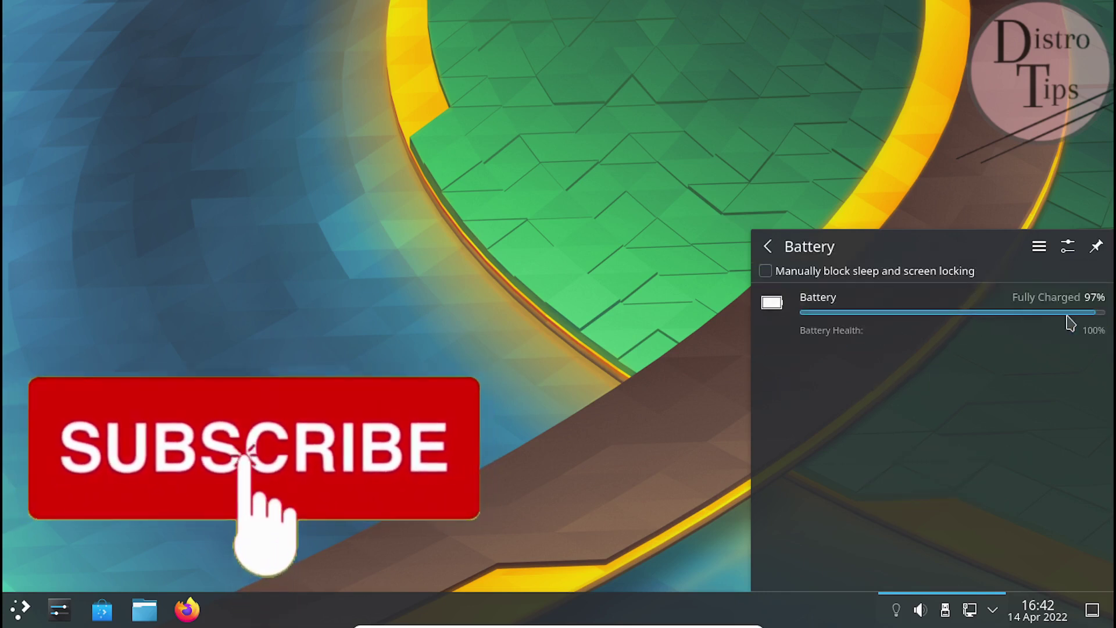
click(767, 247)
click(825, 377)
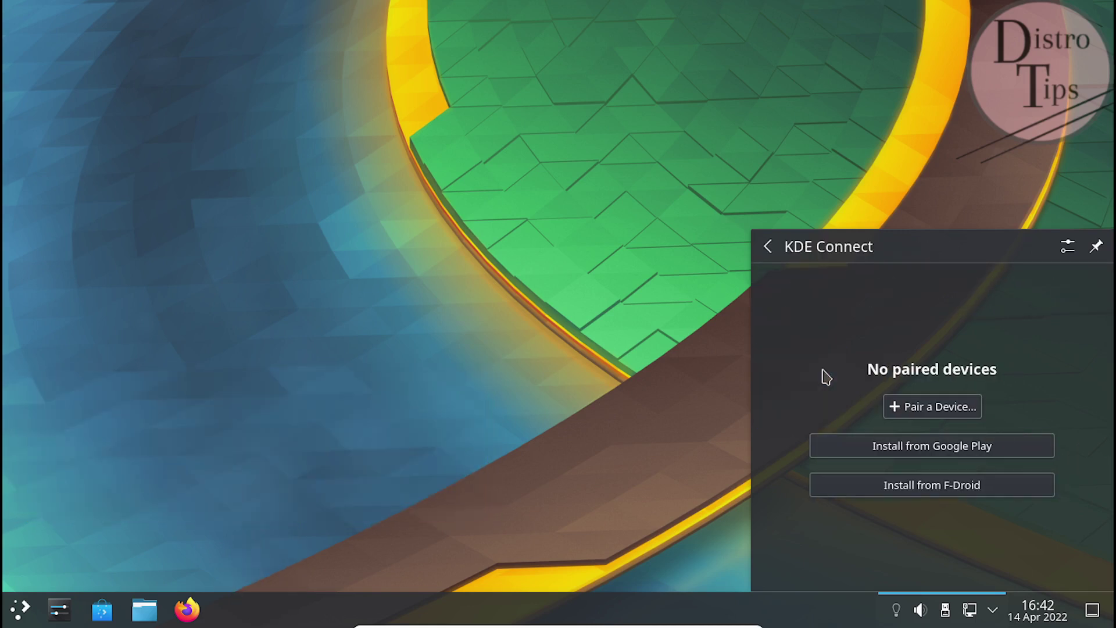
click(771, 250)
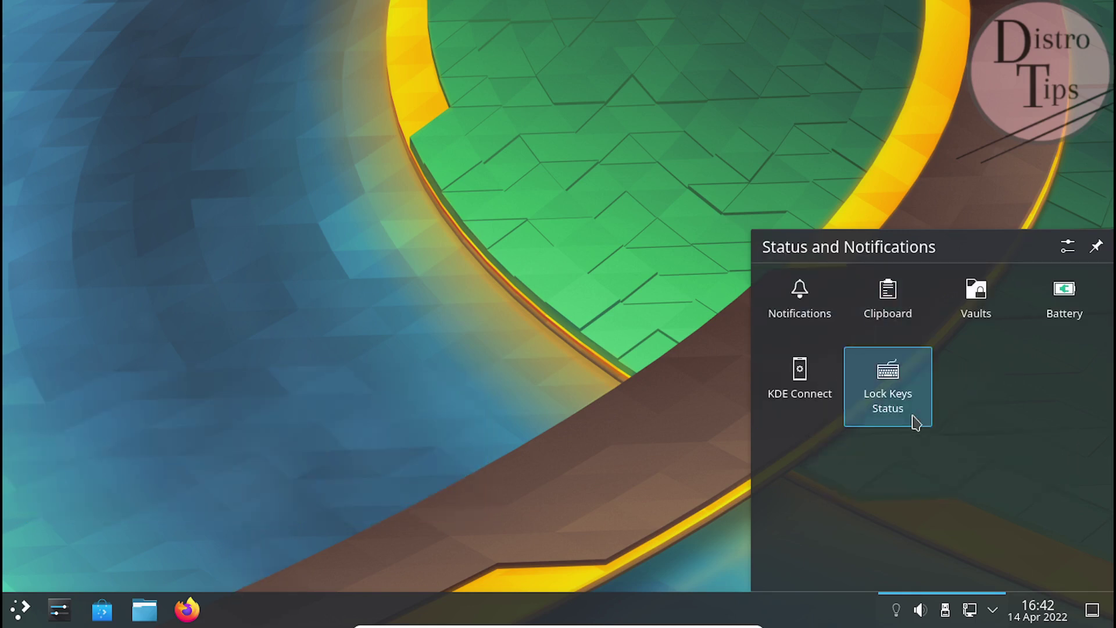
click(916, 422)
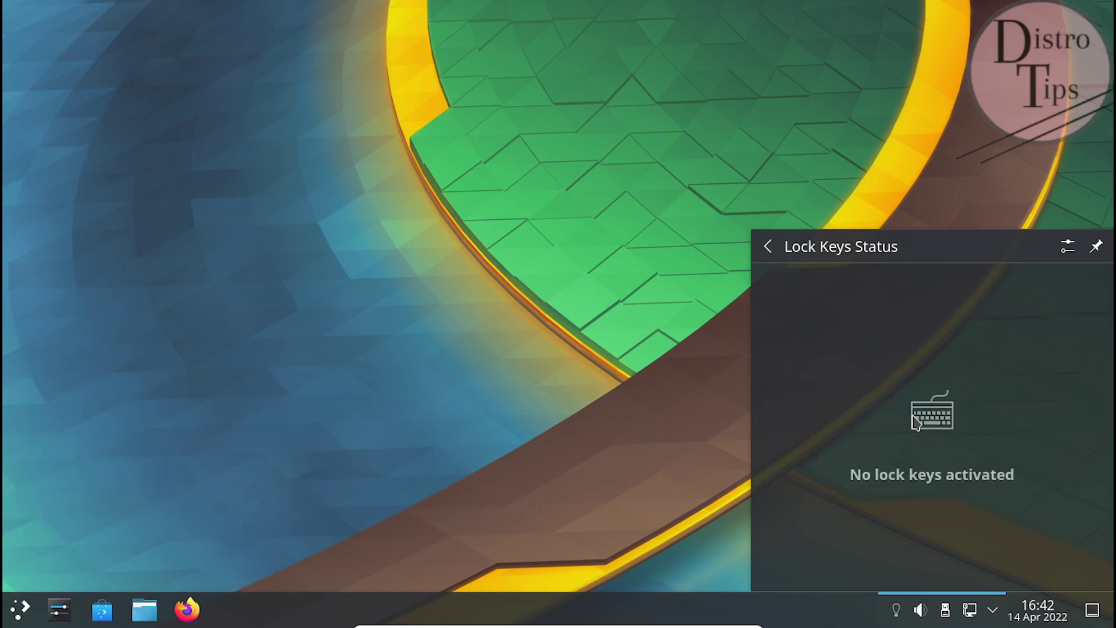
click(767, 247)
click(681, 389)
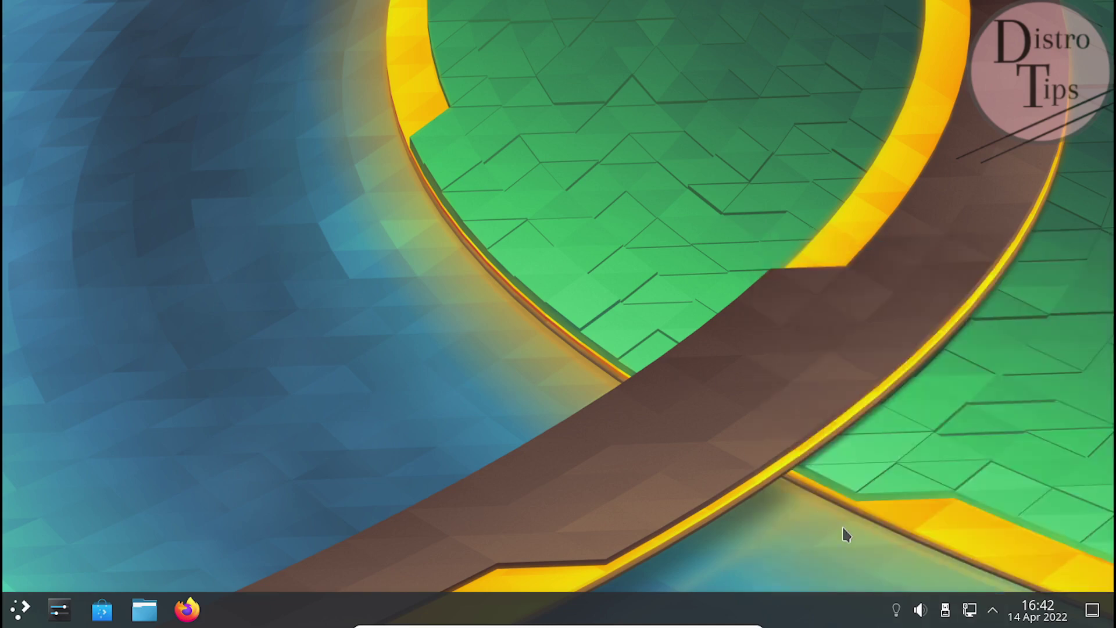
Step: View the Audio Volume devices, lift the Night Color inhibition, and close the popup
click(944, 611)
click(921, 613)
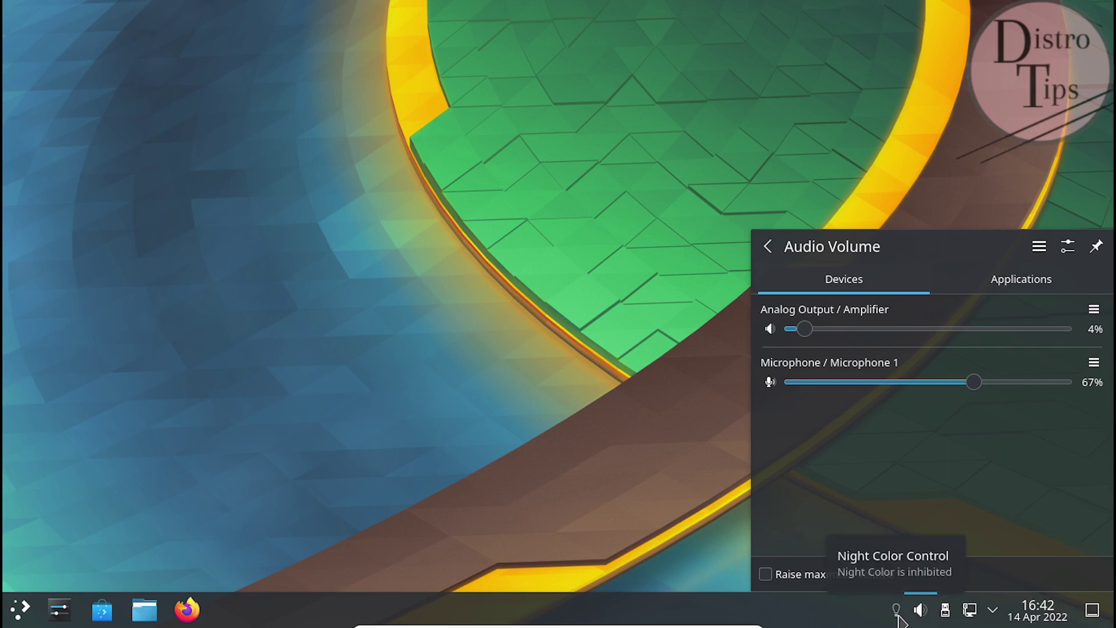
click(899, 615)
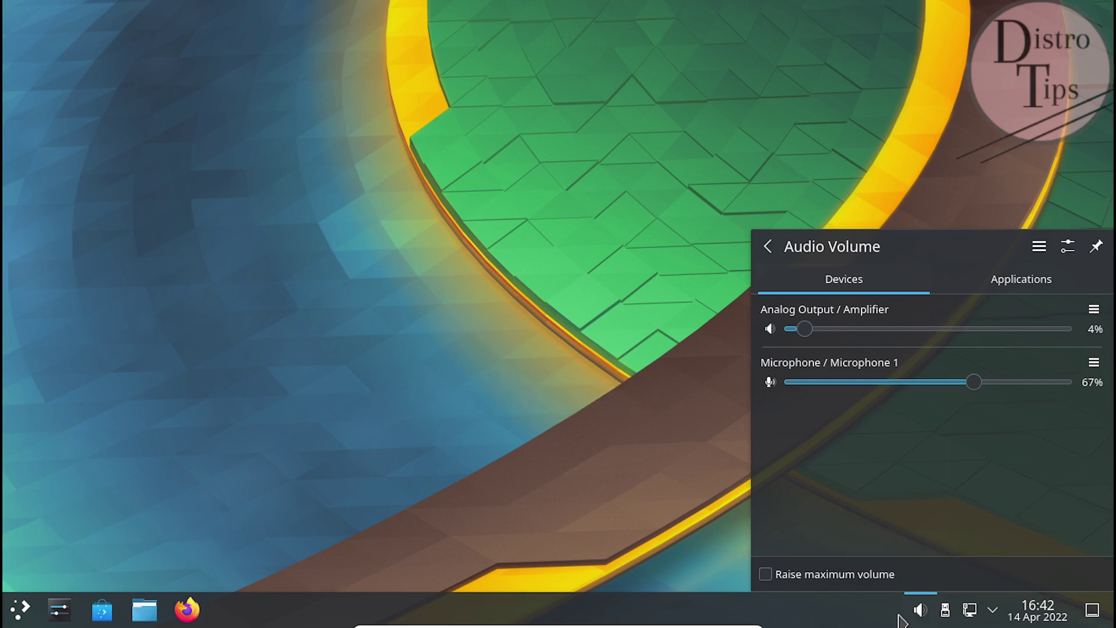
click(649, 395)
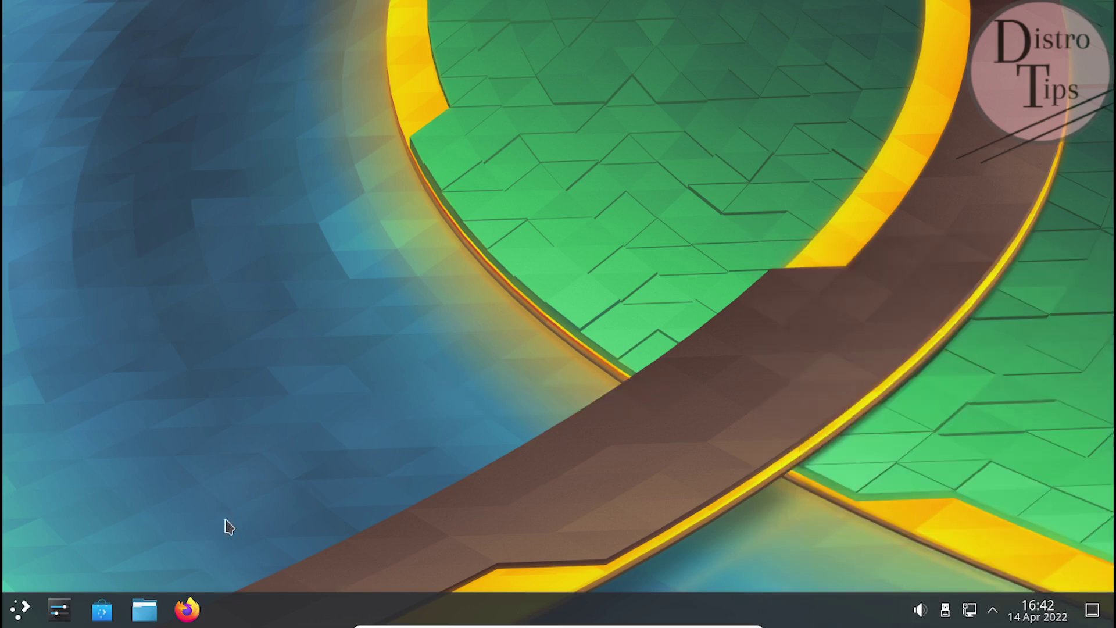
Step: Open the Ark archiving tool from the All Applications list in the application launcher
click(20, 611)
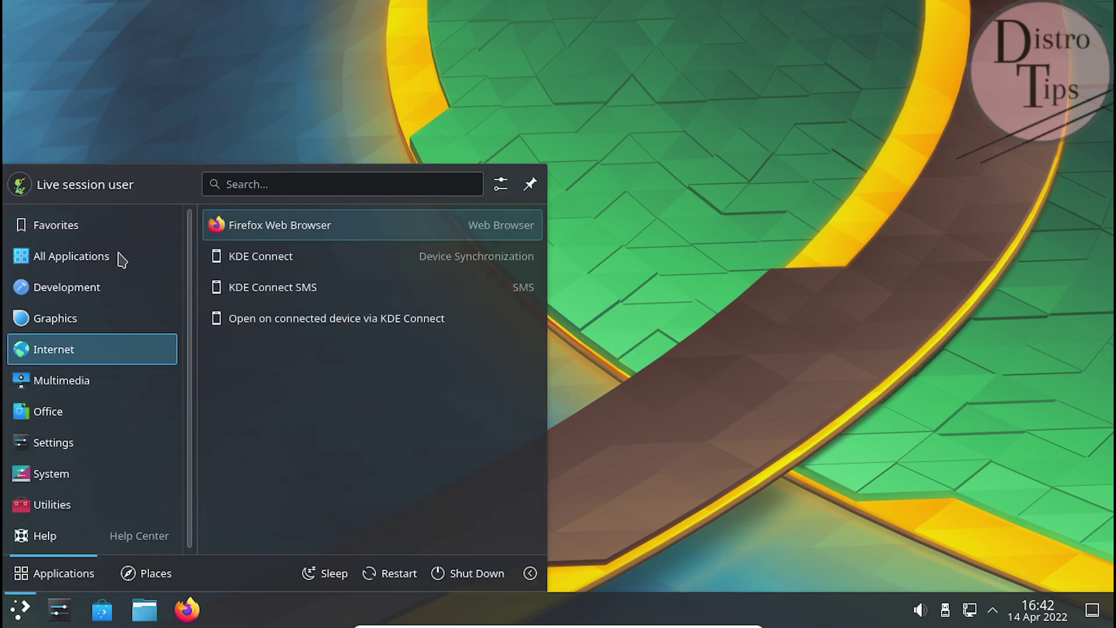
mouse_move(121, 258)
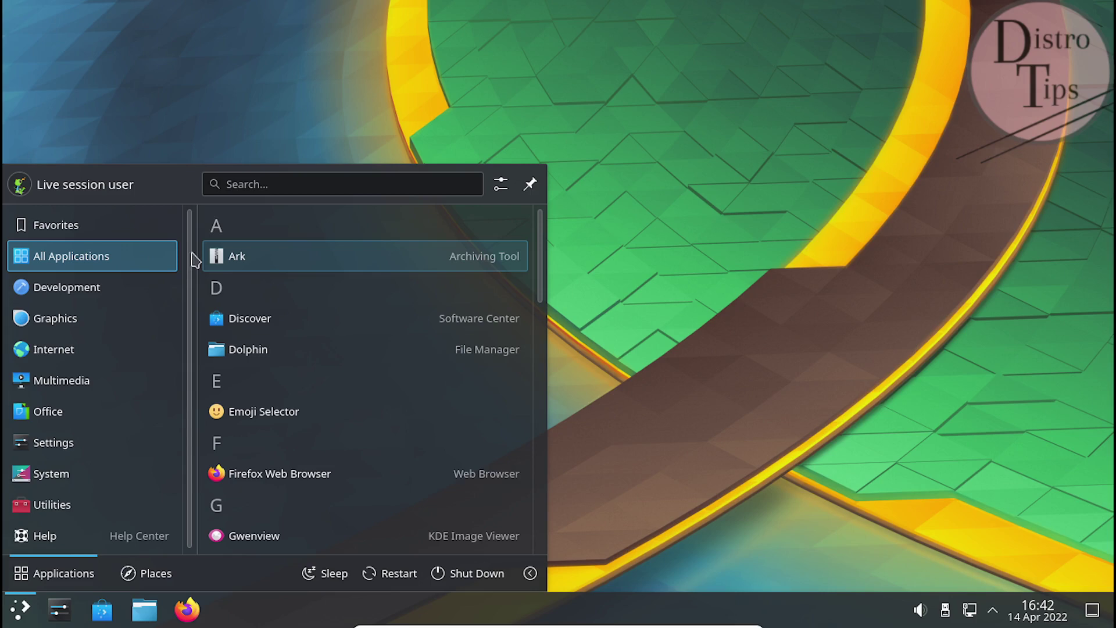
click(274, 262)
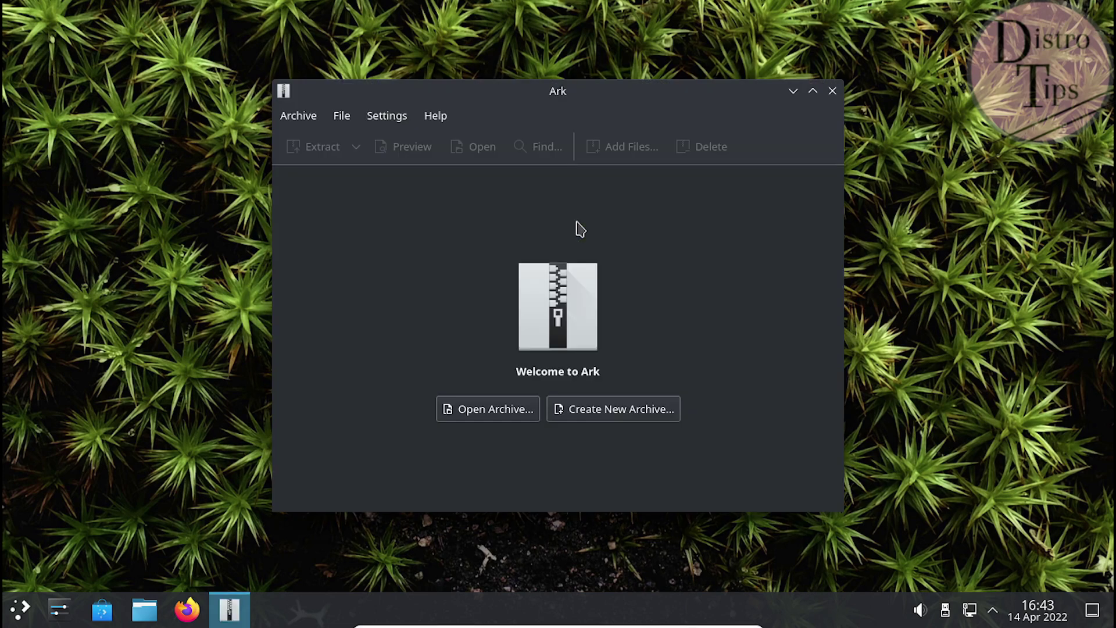
Step: Show Ark's About information, highlight its name and version, and view the Components list
click(437, 118)
click(465, 268)
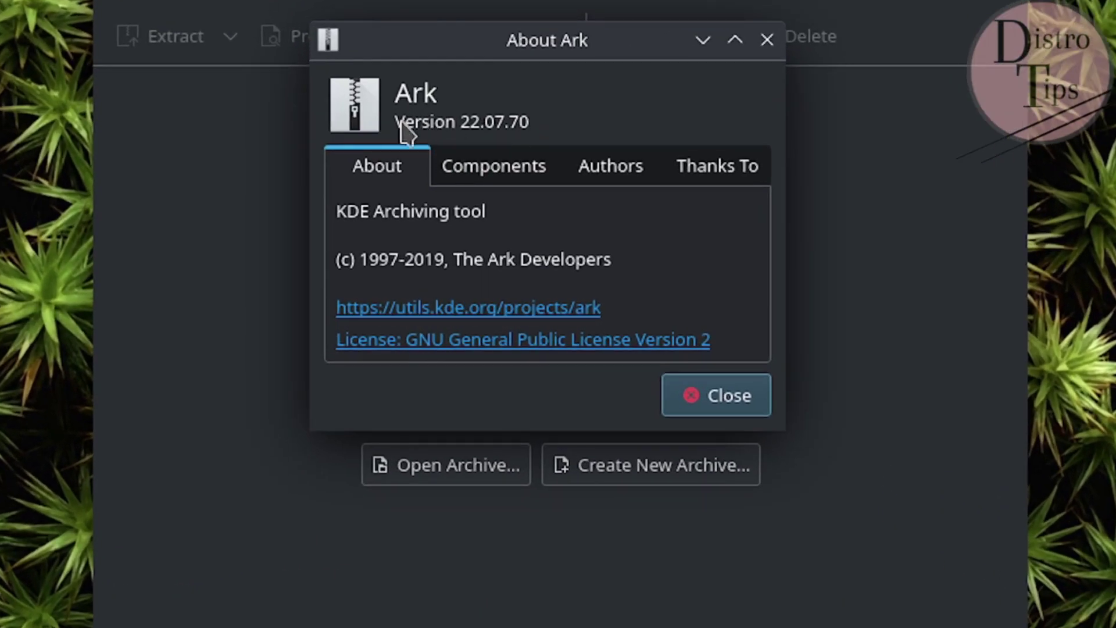
drag(394, 87, 531, 115)
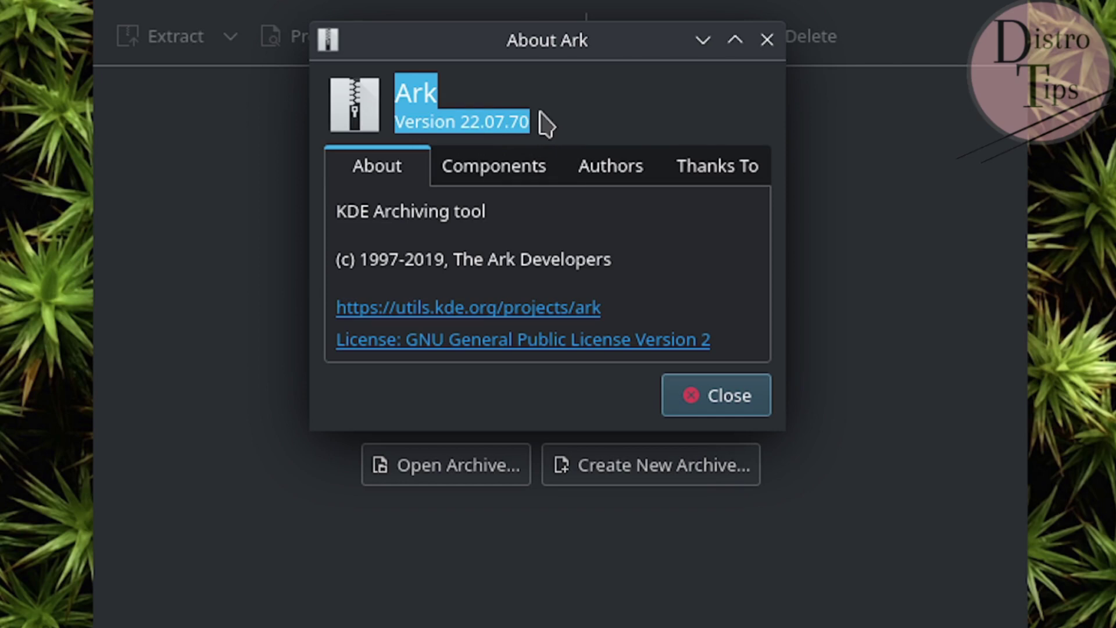
click(503, 176)
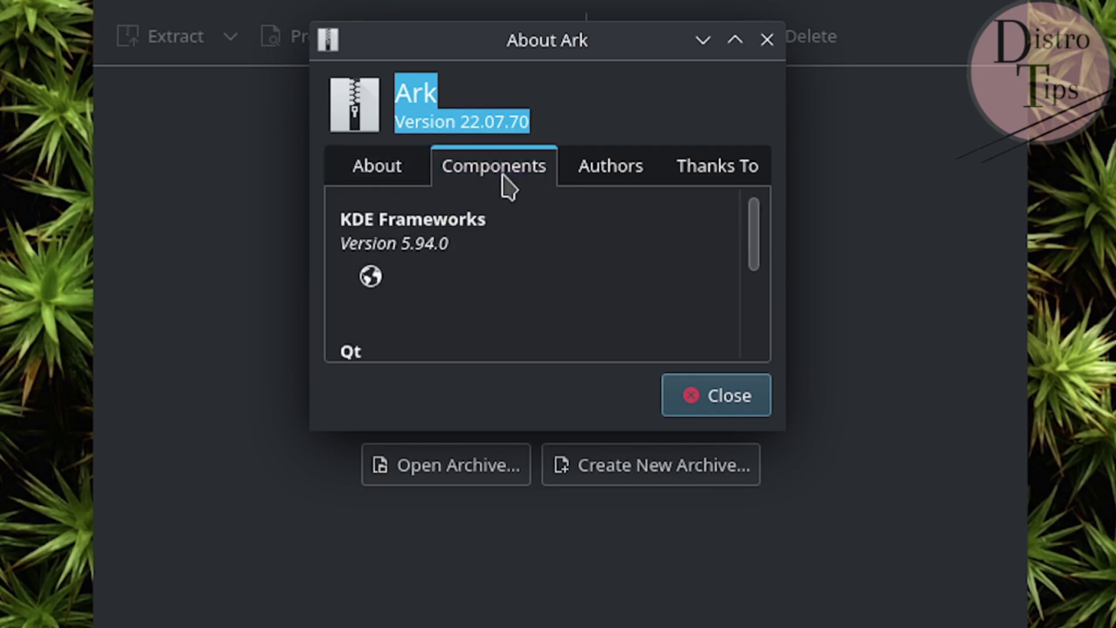
Step: View the Authors and Thanks To lists in Ark's About information and close the dialog
click(627, 178)
click(722, 179)
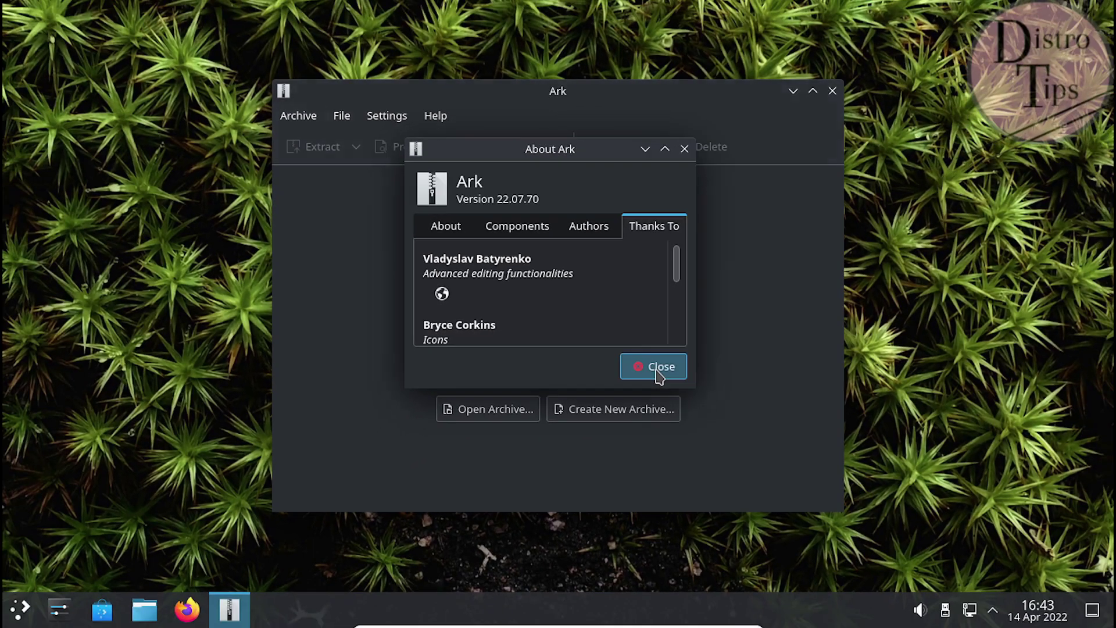
click(721, 395)
Step: Look through the General, Extraction, Plugins and Previews pages of Ark's configuration and leave without saving
click(397, 116)
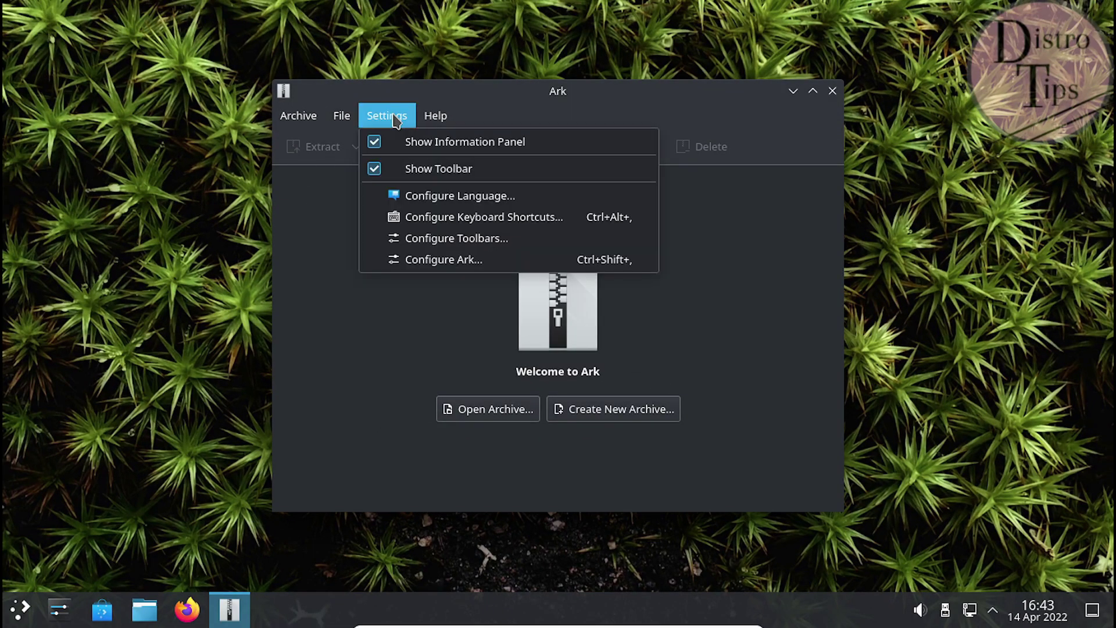
click(442, 260)
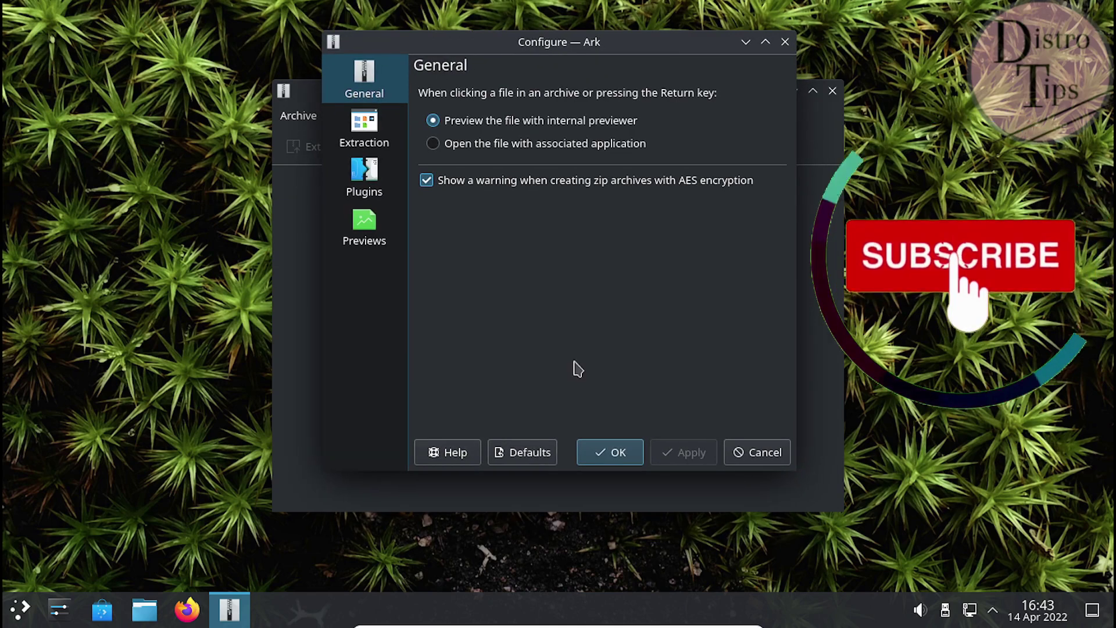
click(359, 142)
click(364, 174)
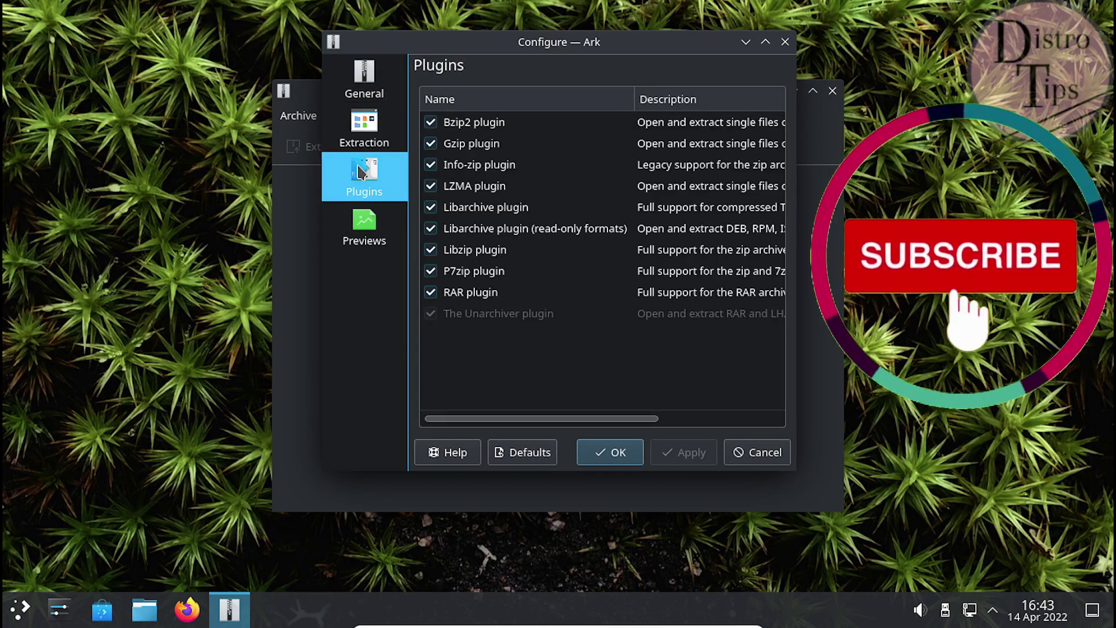
click(372, 243)
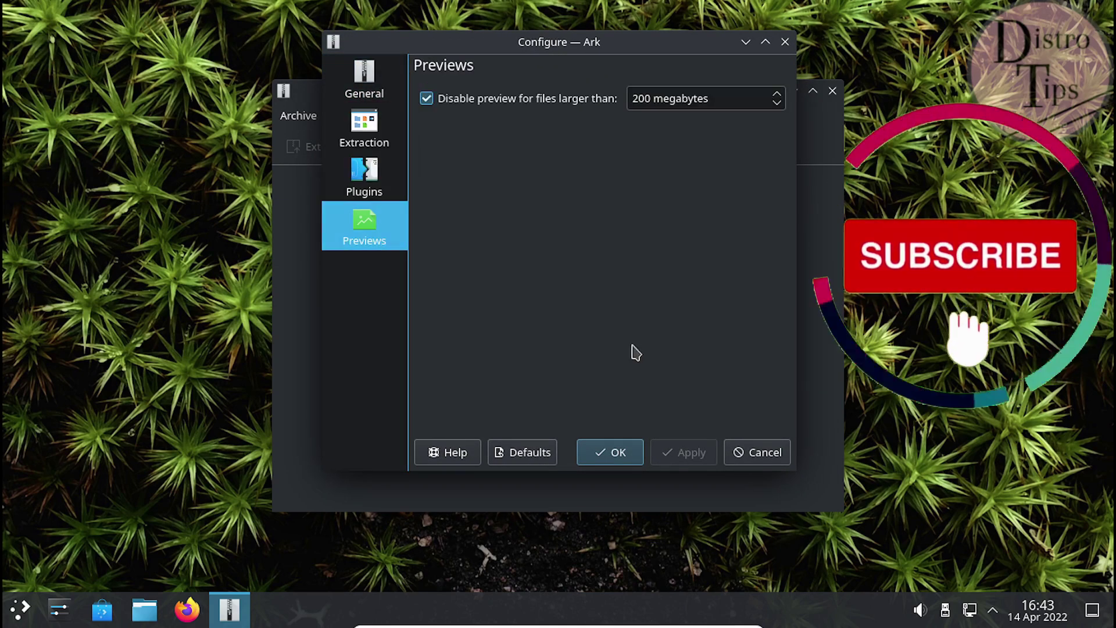
click(741, 452)
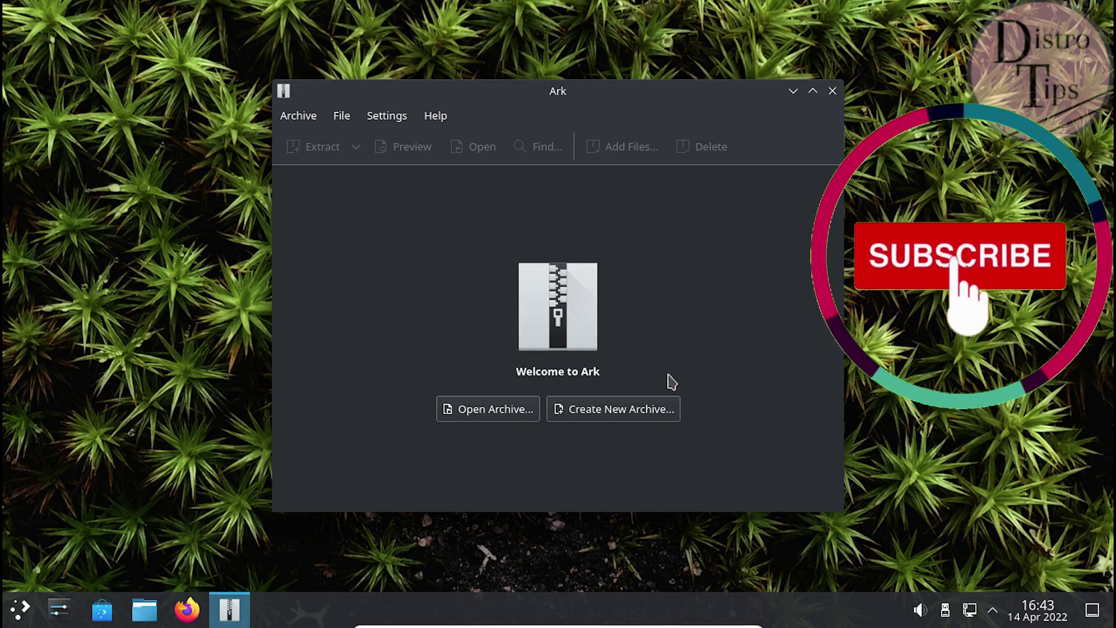
Step: Look at Ark's File and Archive commands and quit Ark
click(341, 116)
click(298, 117)
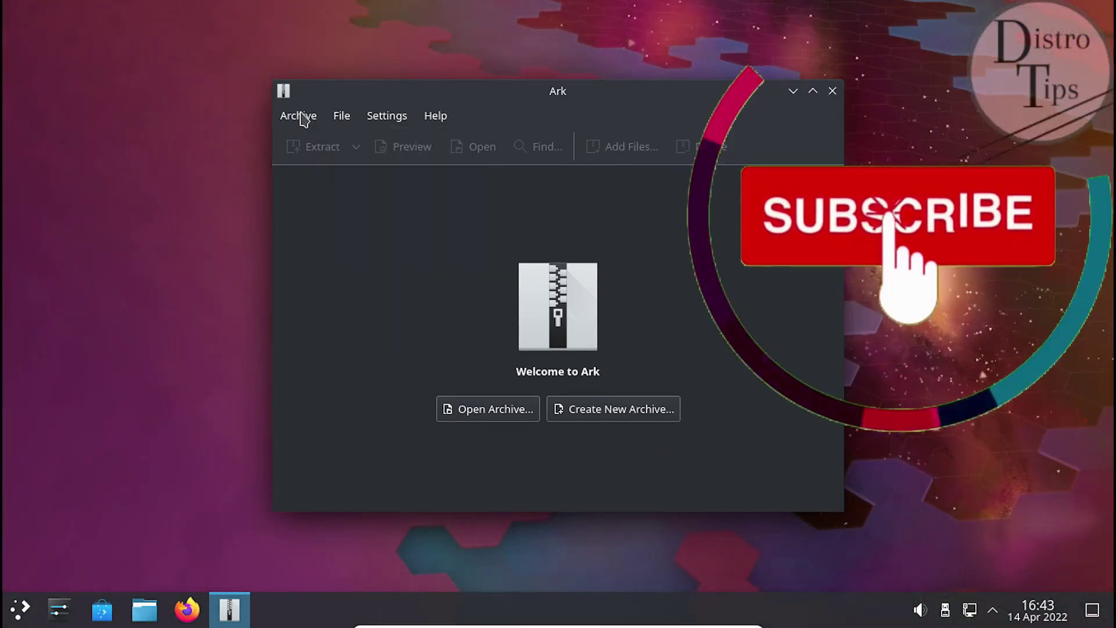
click(298, 116)
click(324, 378)
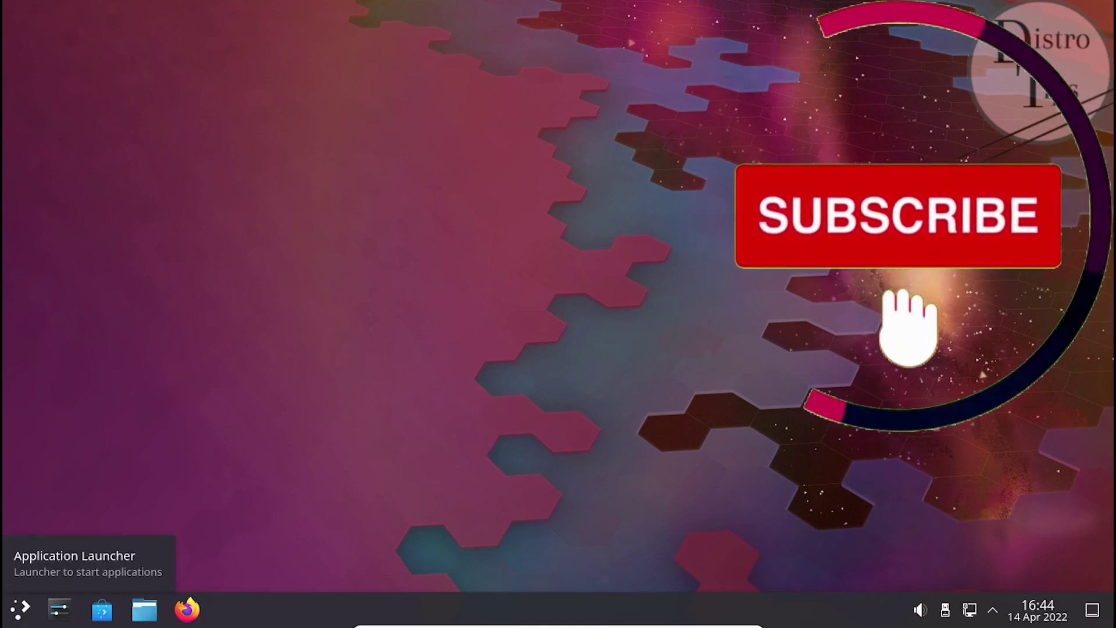
Step: Open the Kate text editor from the Development category of the application launcher
click(18, 608)
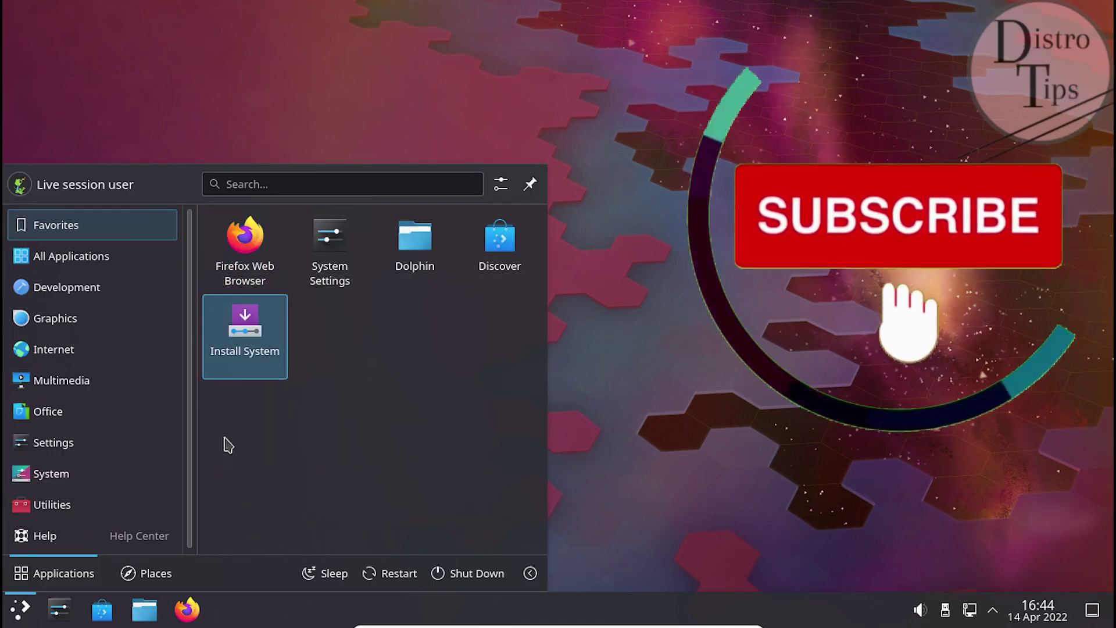
click(100, 292)
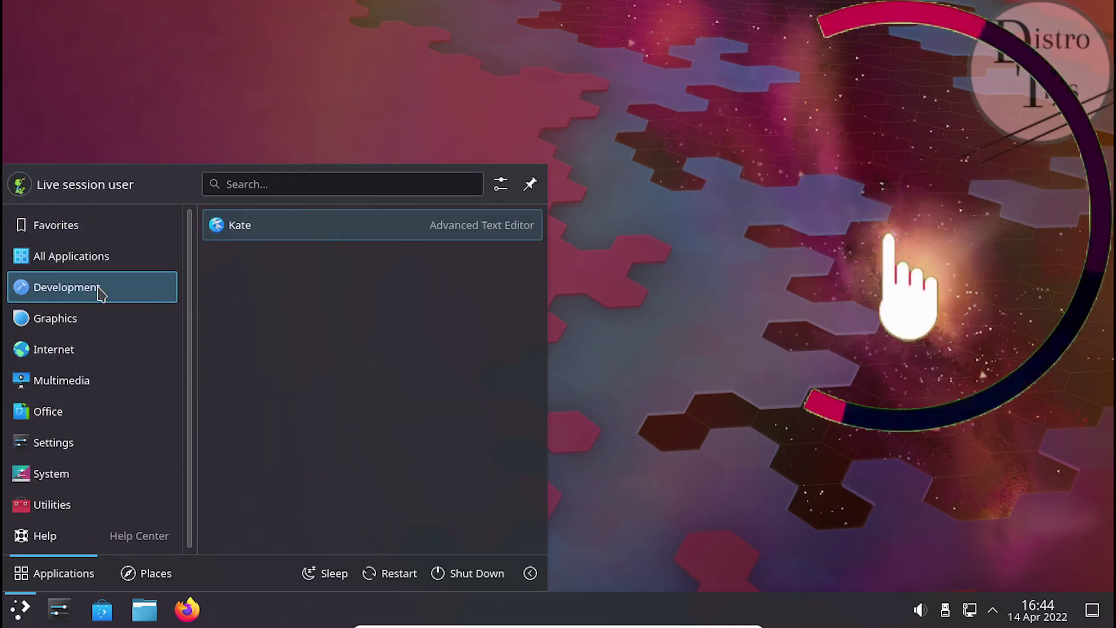
click(291, 230)
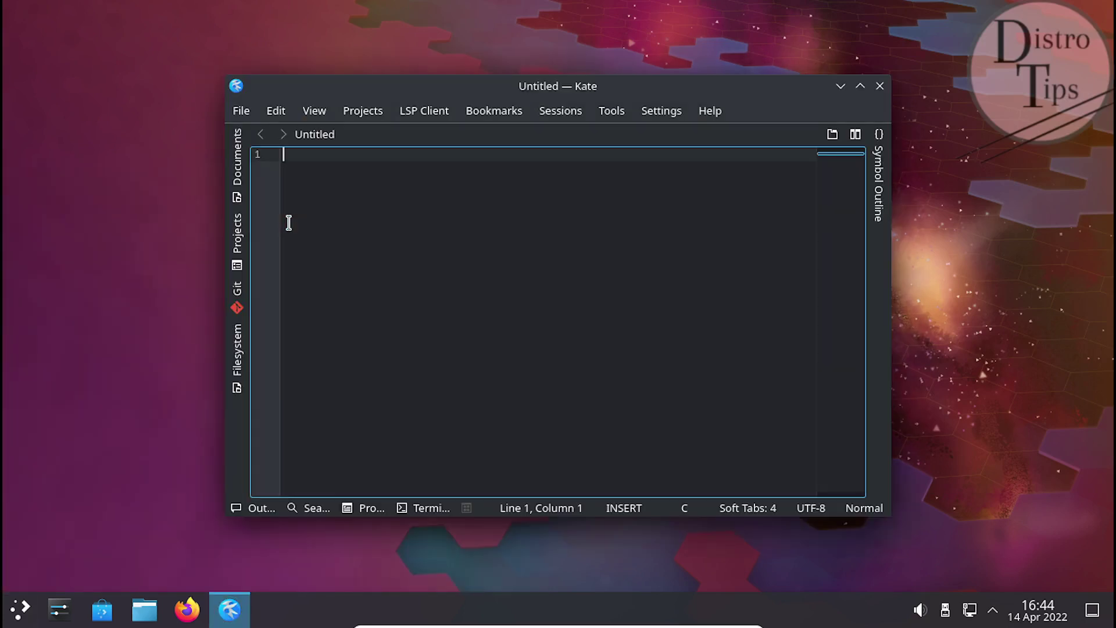
Step: View Kate's About information, including Components, Authors and Thanks To, and close the dialog
click(710, 111)
click(727, 263)
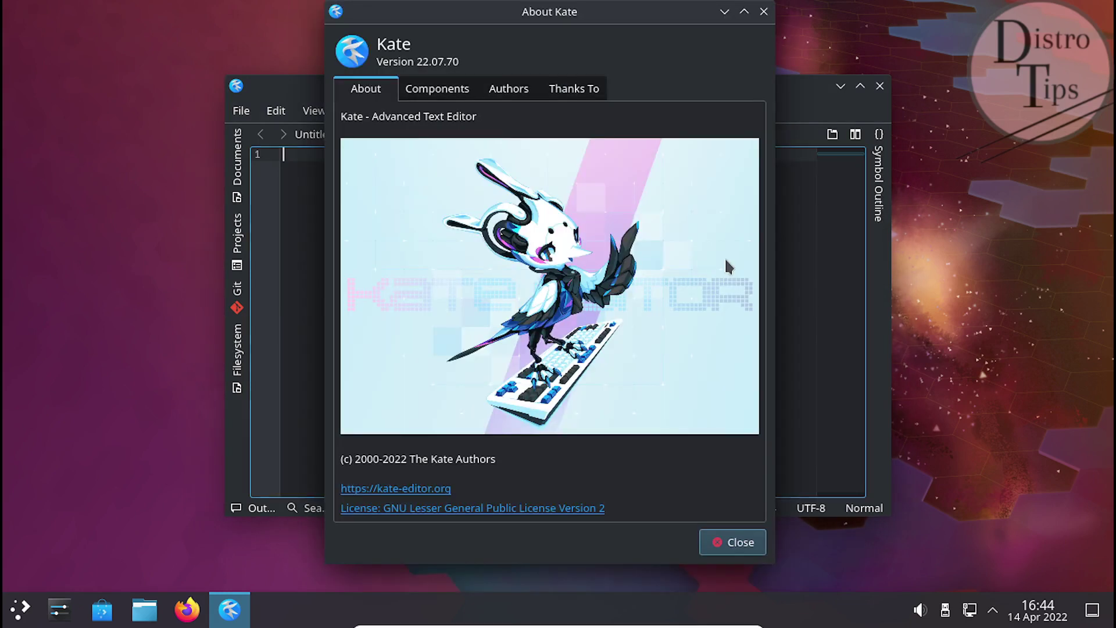
click(452, 92)
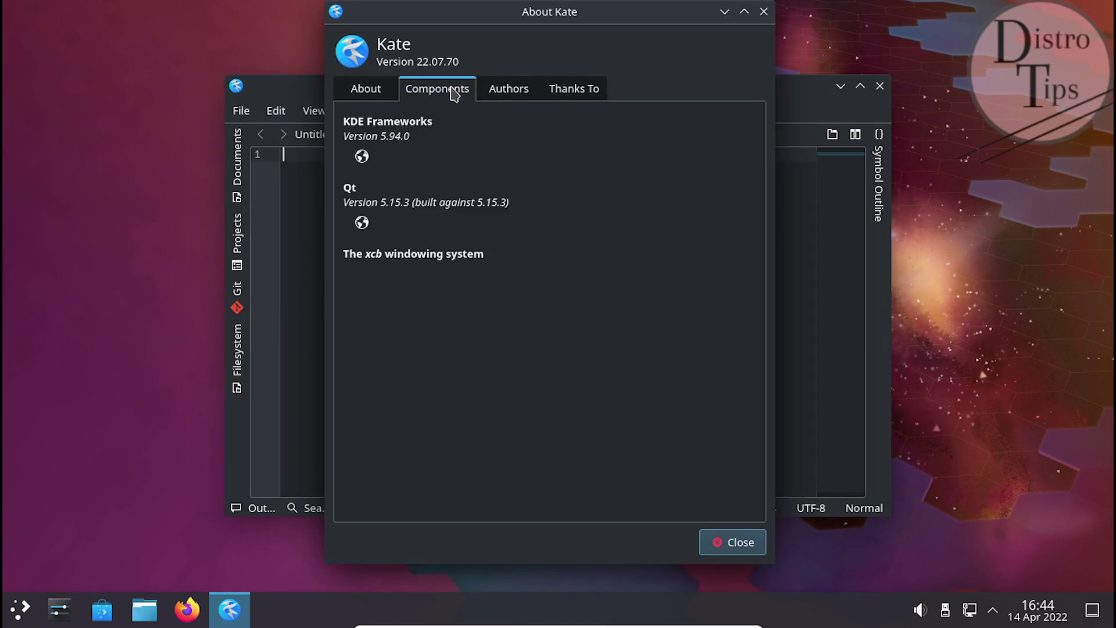
click(524, 99)
click(576, 91)
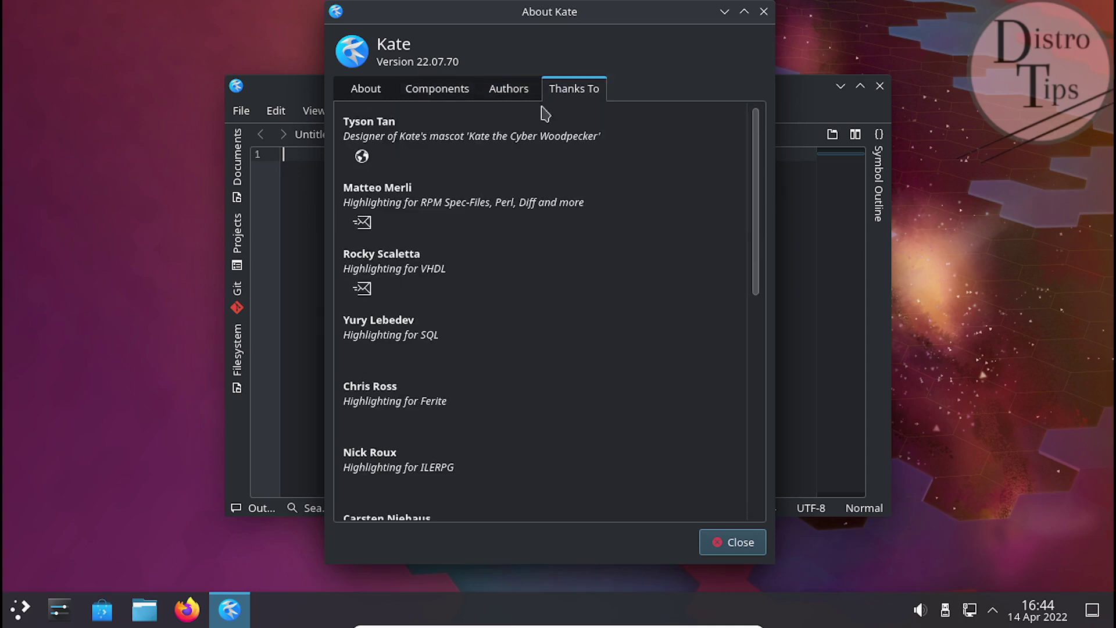
click(365, 90)
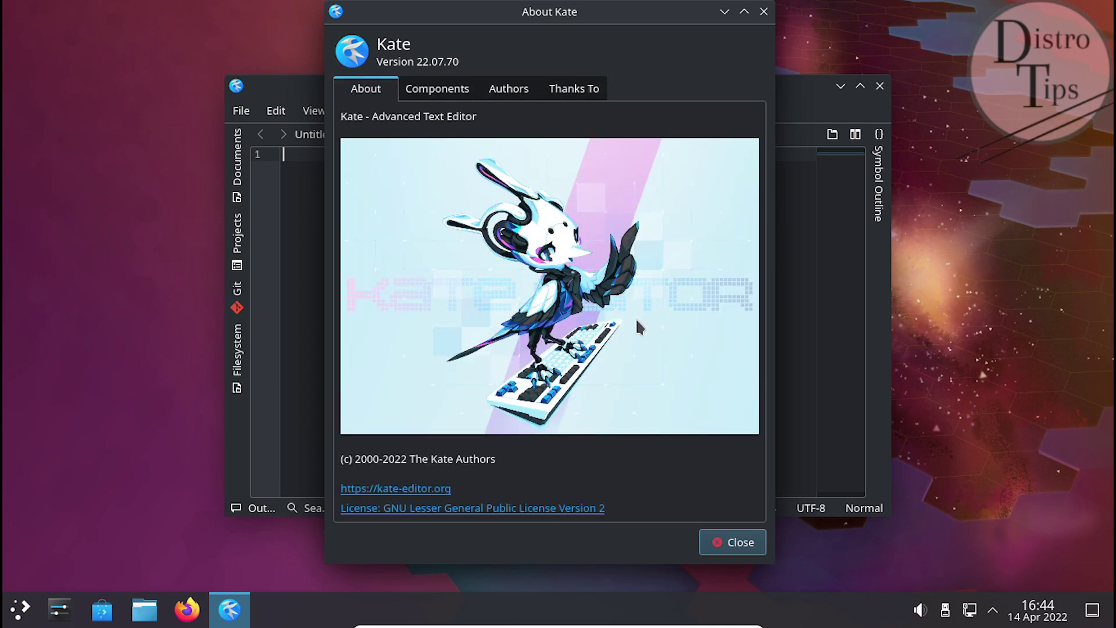
click(740, 544)
Step: Try to open Kate's configuration settings
click(669, 114)
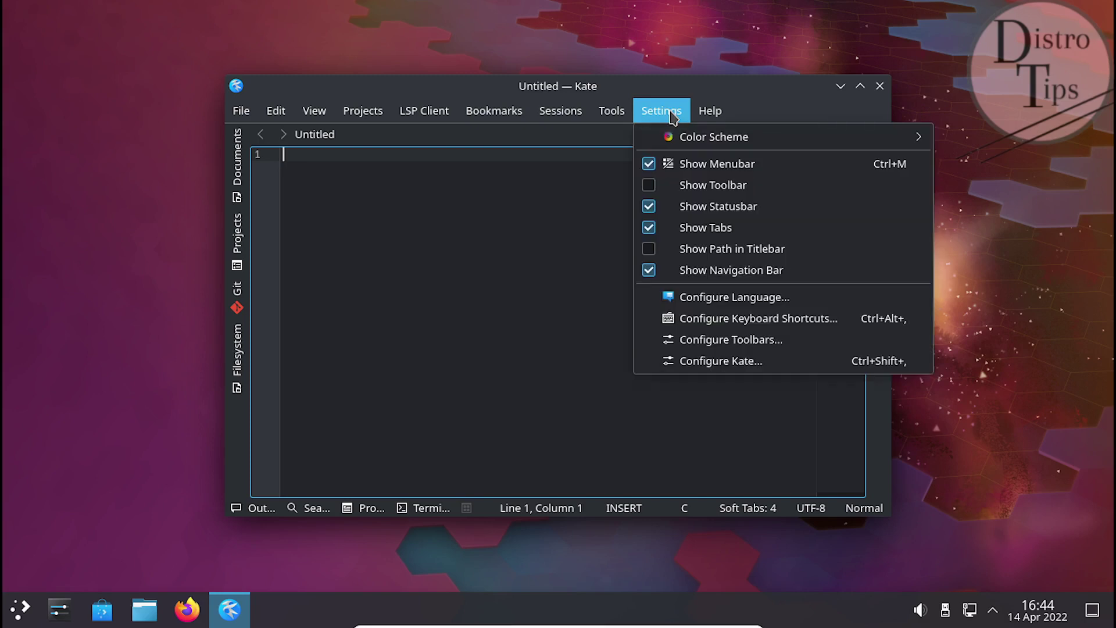
click(699, 367)
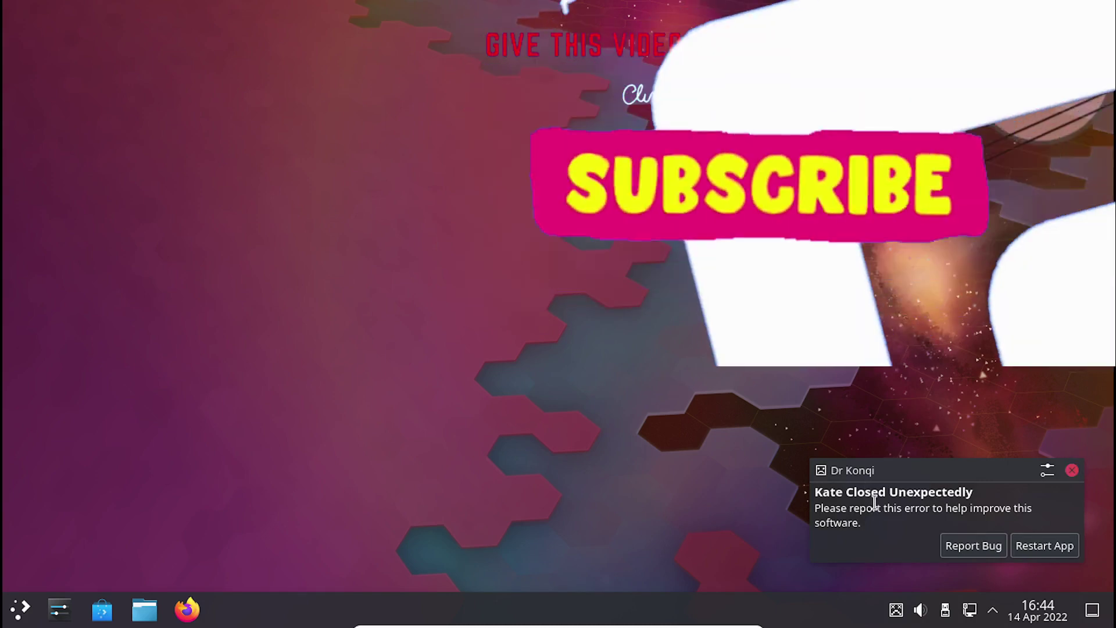
Step: Open Kate's crash report, view its Developer Information and General pages, and close it
click(801, 507)
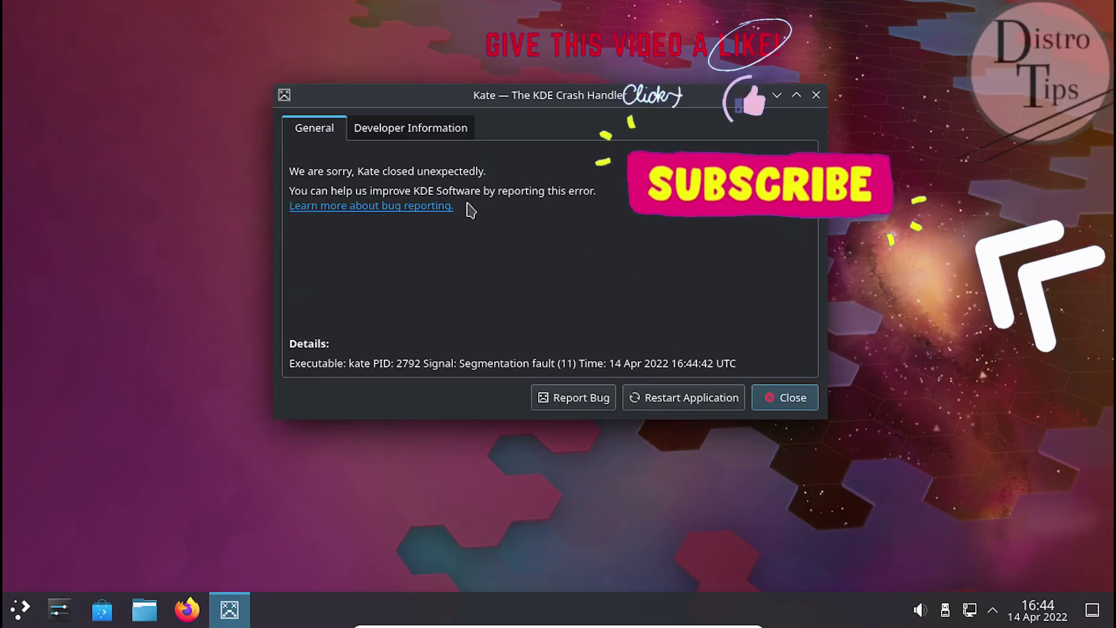
click(428, 122)
click(317, 126)
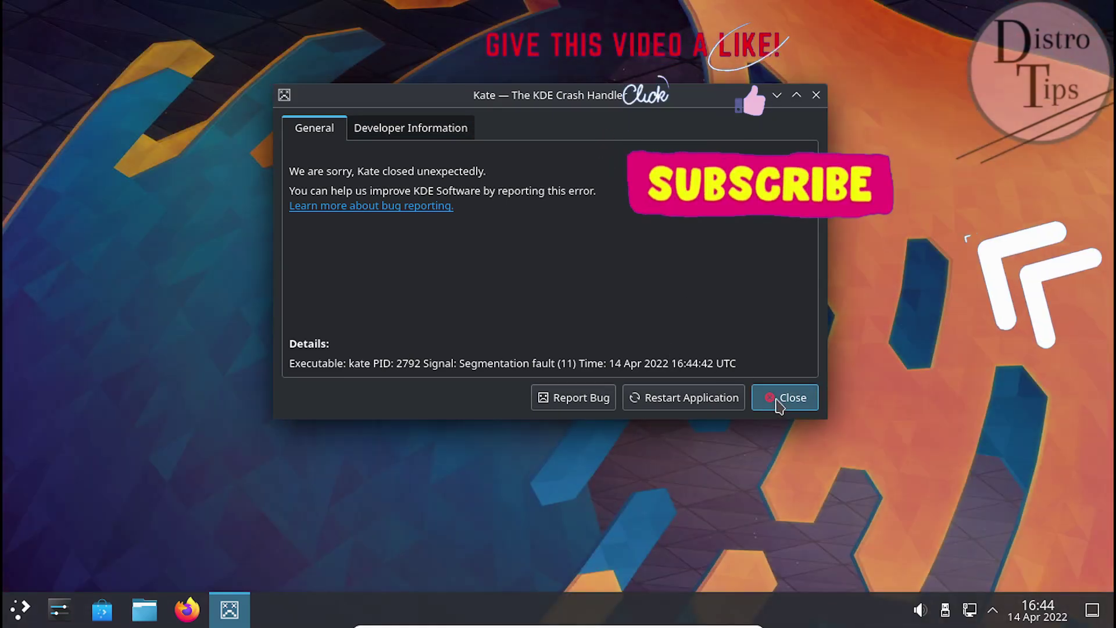
click(779, 400)
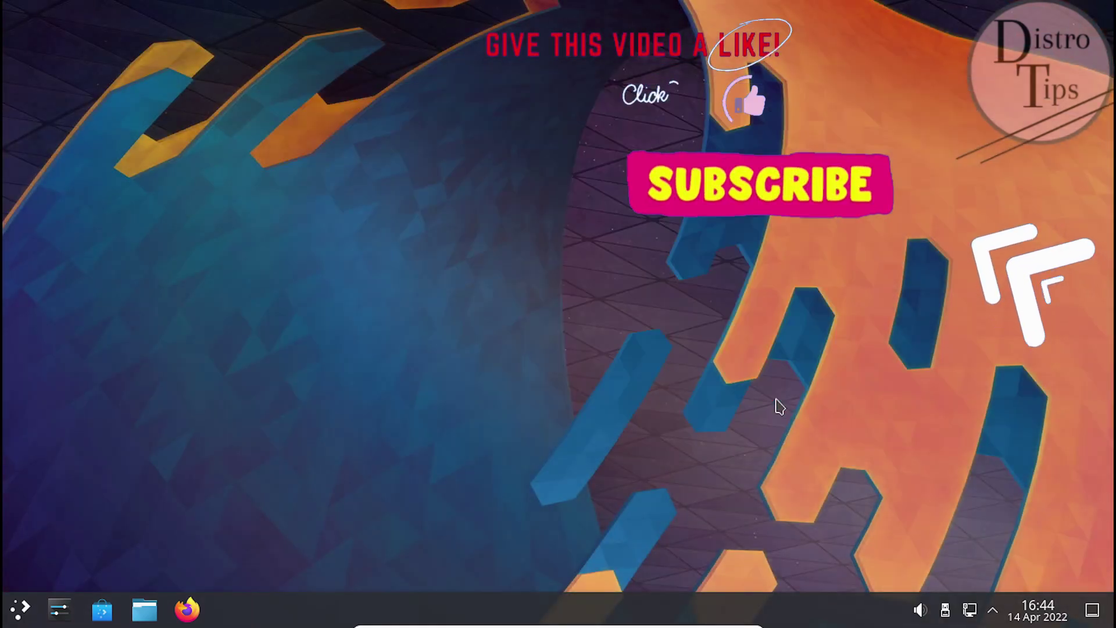
Step: Open the Gwenview image viewer from the Graphics category and show its Recent Files list
click(21, 609)
mouse_move(91, 321)
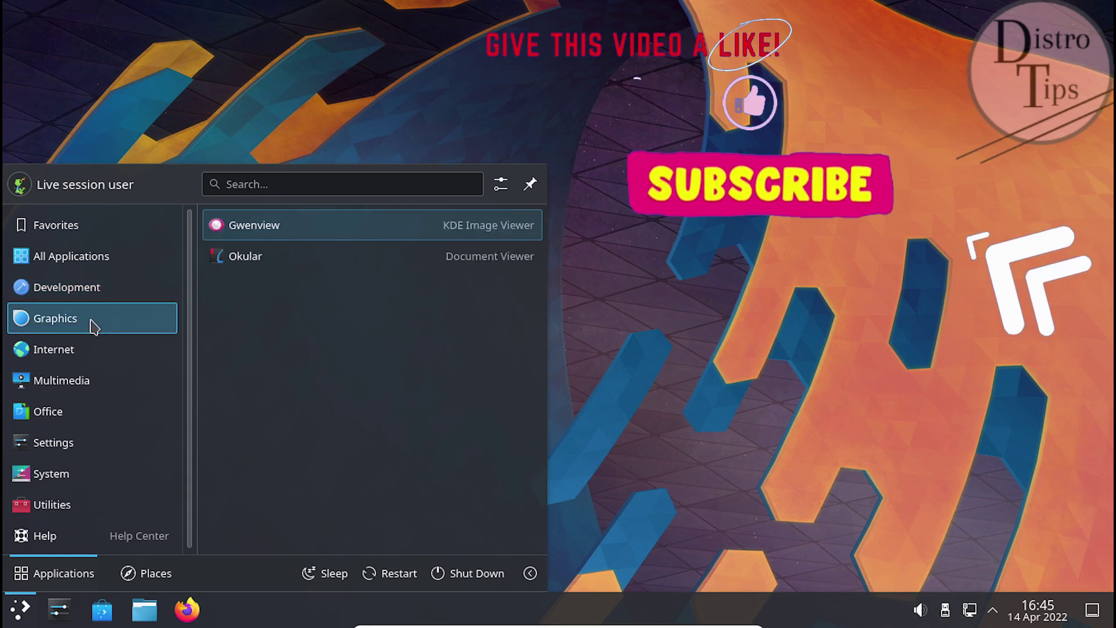
click(296, 235)
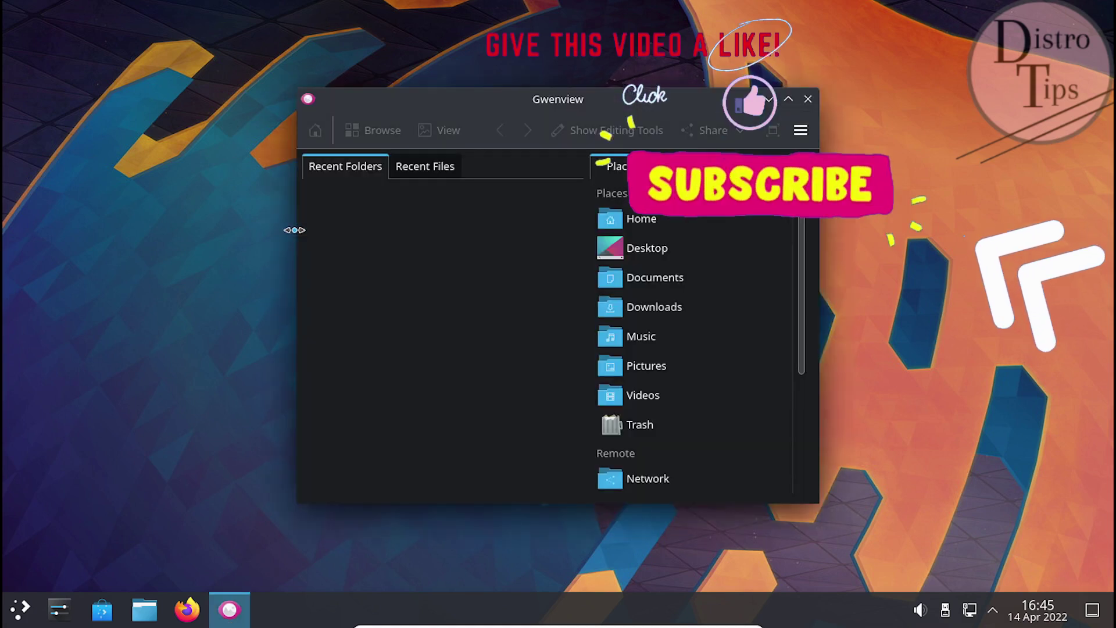
click(457, 168)
Step: Show Gwenview's About information, highlight its name and version, view Components and Authors, and close the dialog
click(800, 130)
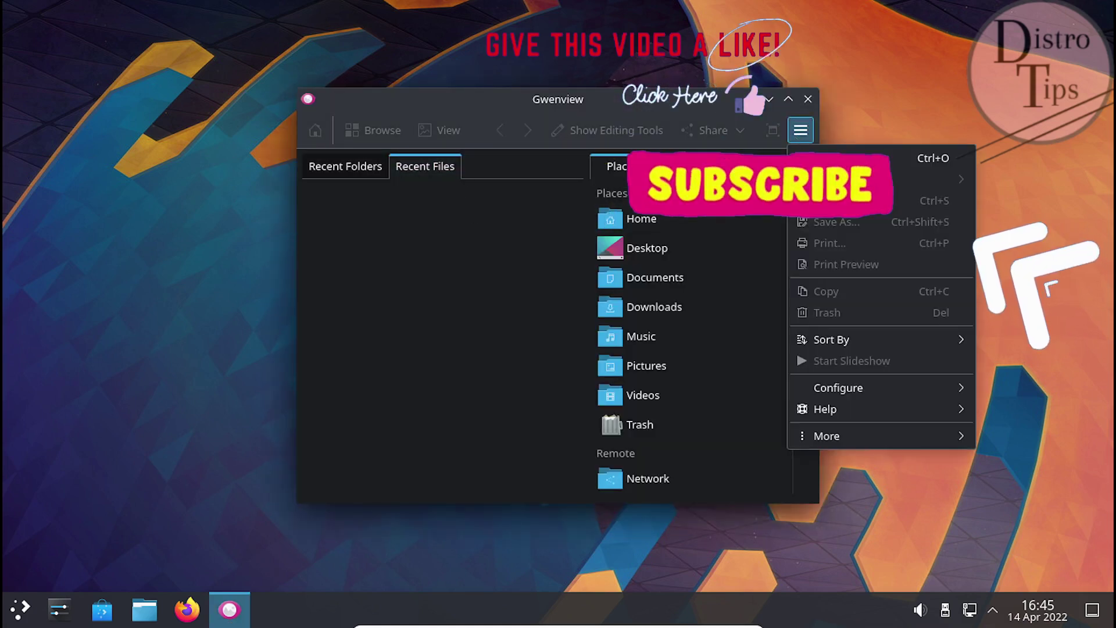
mouse_move(831, 436)
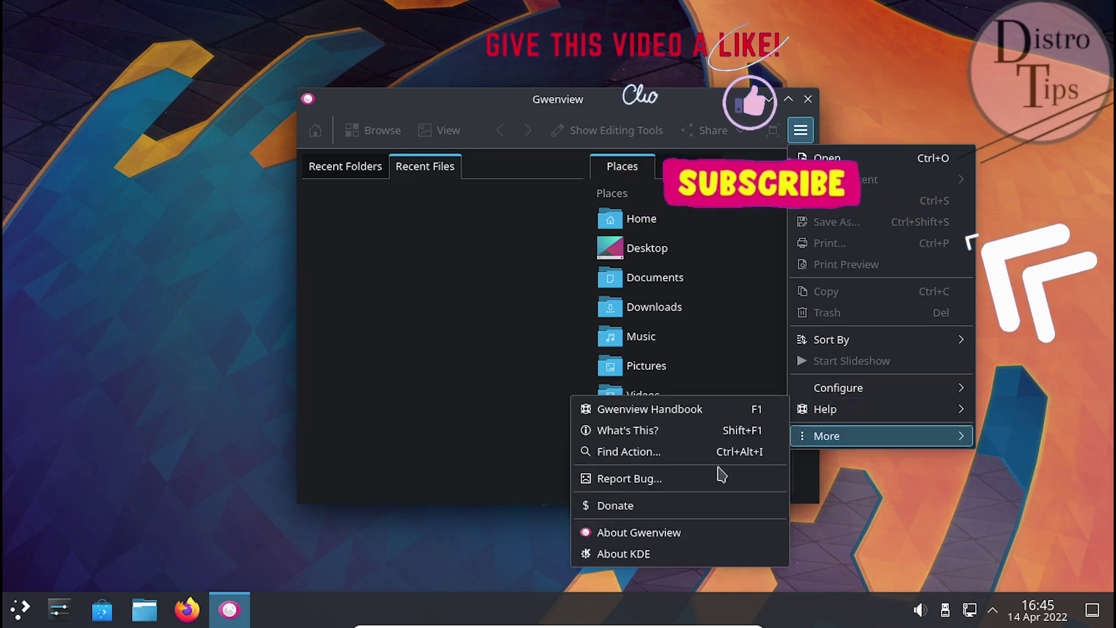
click(676, 534)
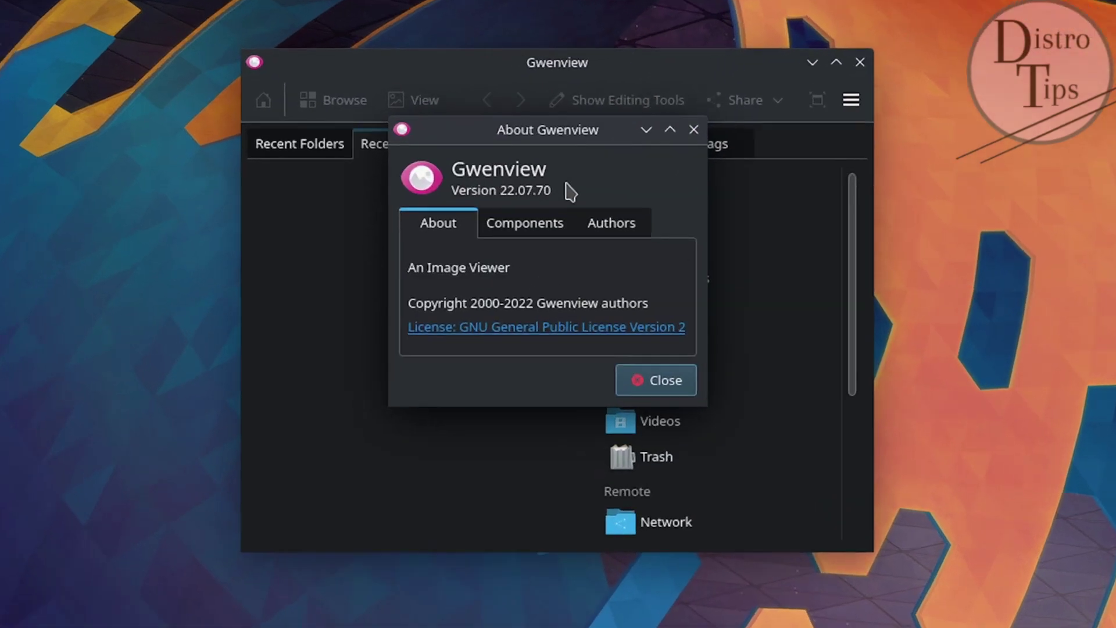
drag(568, 204, 467, 194)
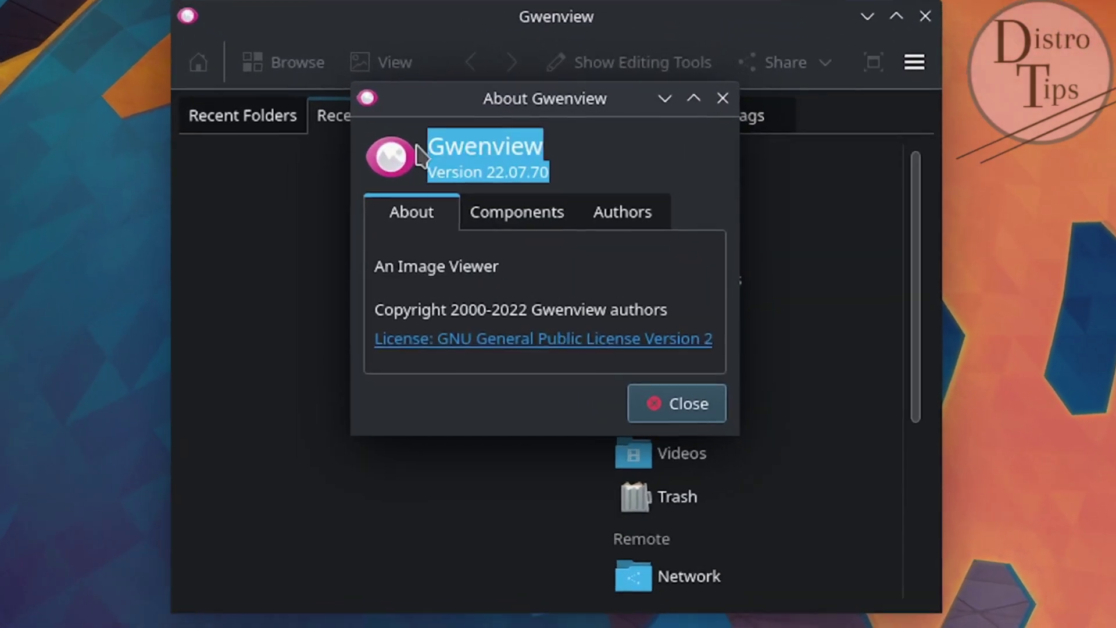
click(531, 218)
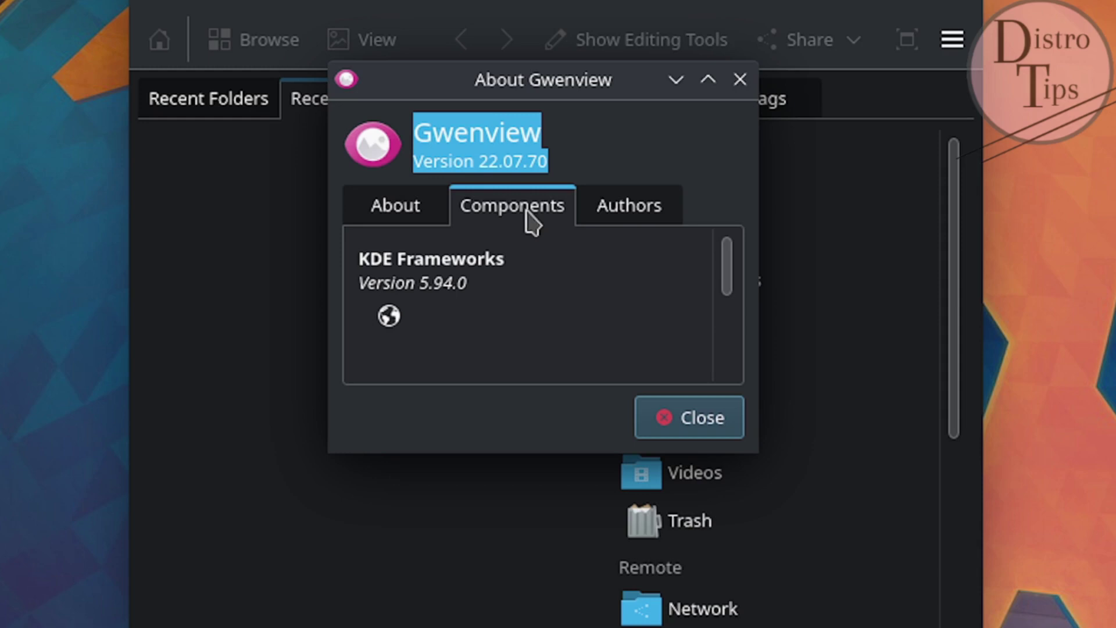
click(634, 216)
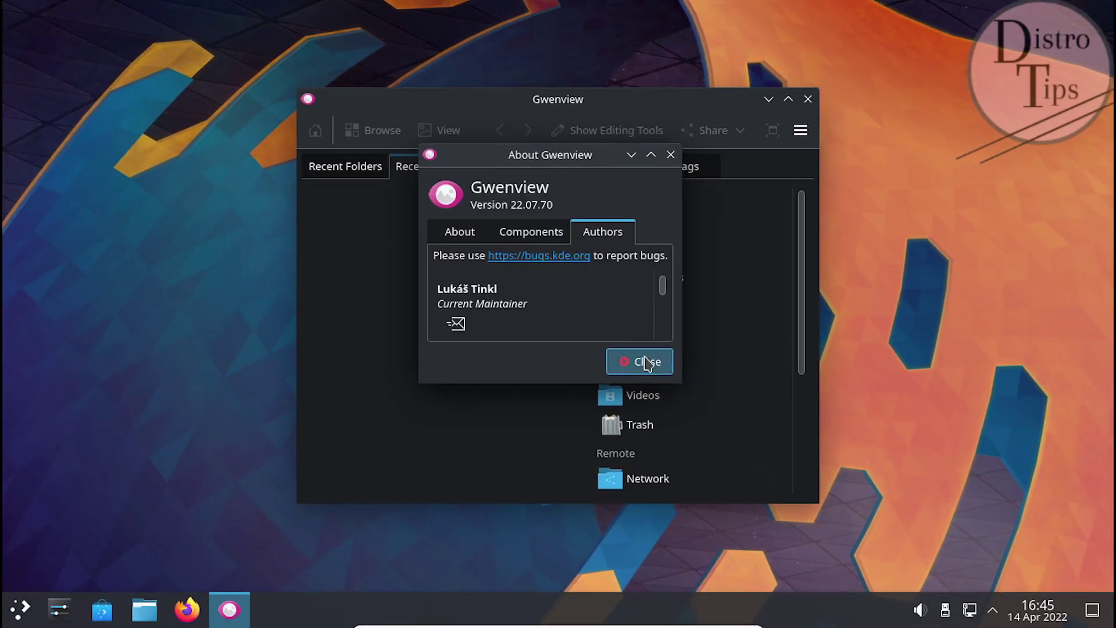
click(679, 407)
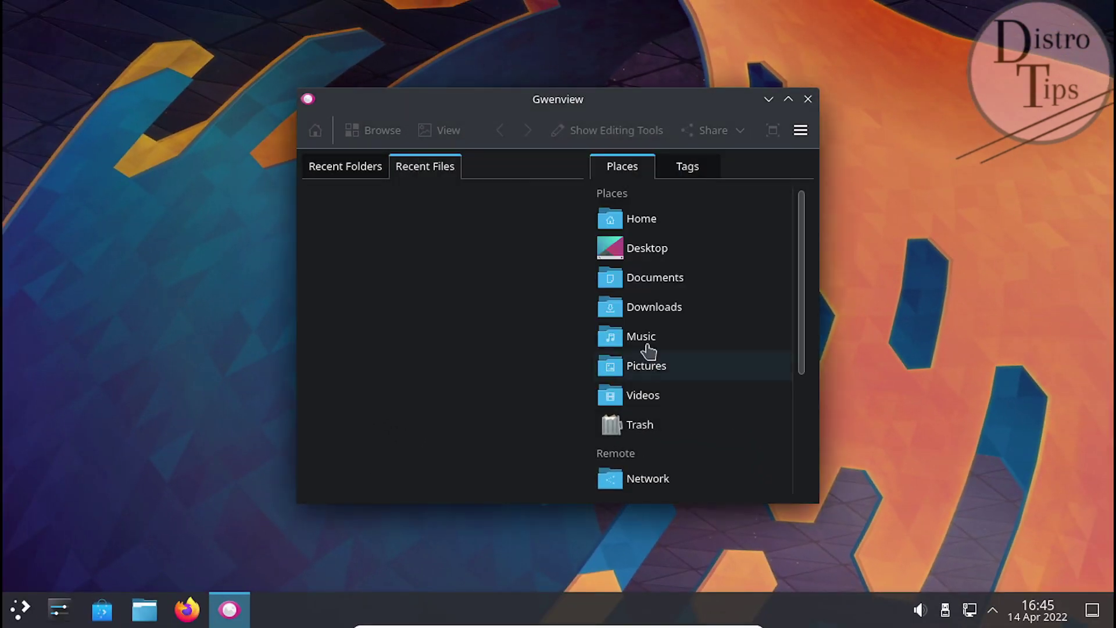
Step: Look through the Image View and Advanced pages of Gwenview's configuration, cancel it, and close Gwenview
click(800, 131)
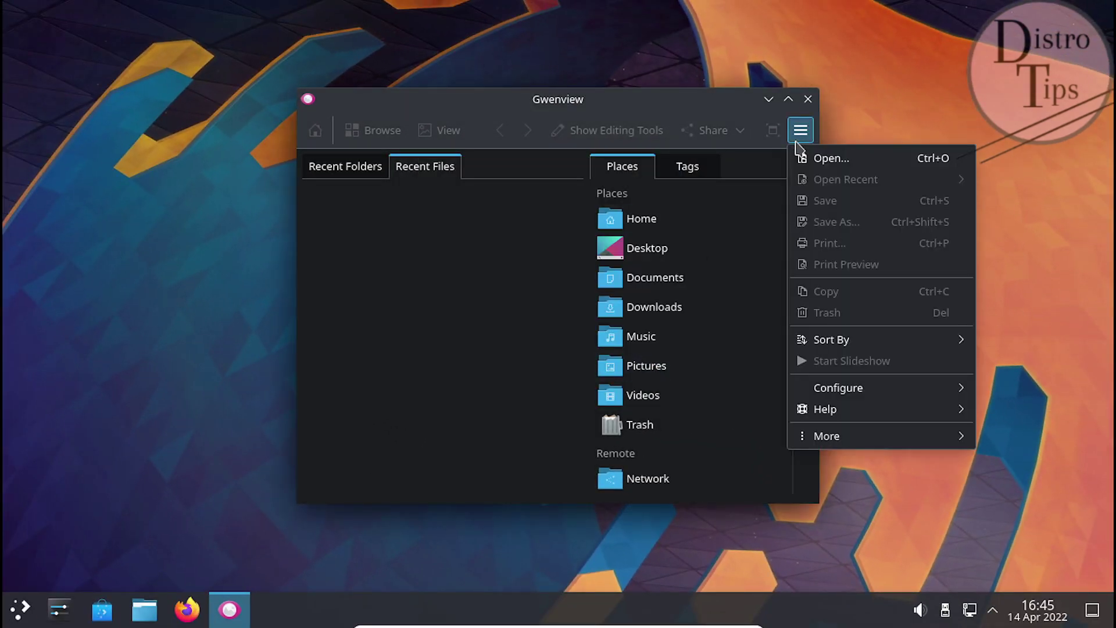
mouse_move(881, 387)
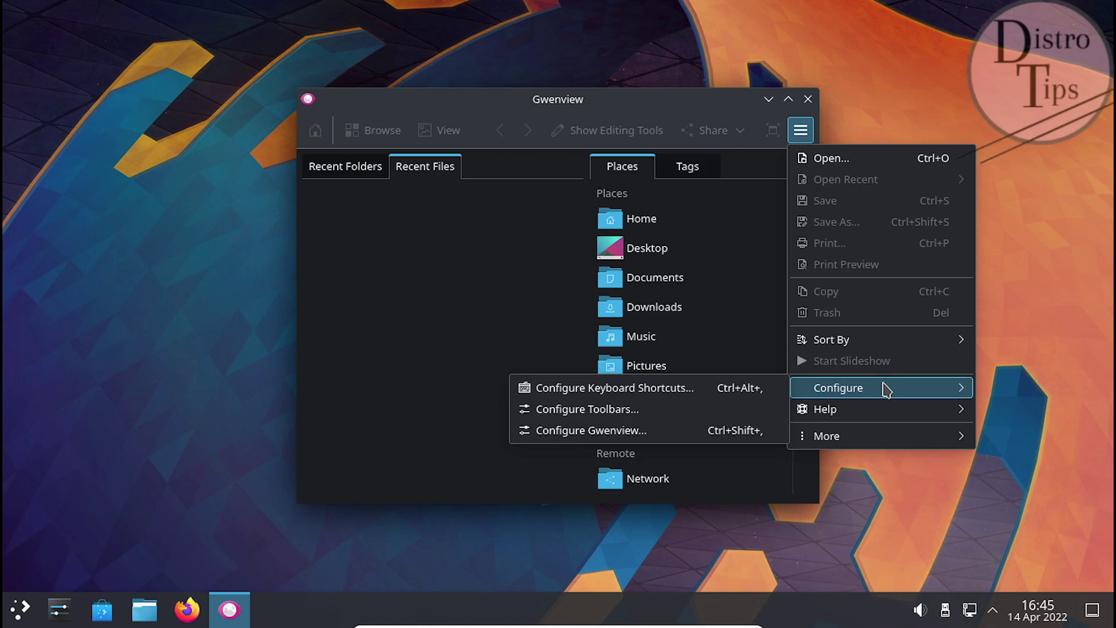
click(703, 433)
click(316, 144)
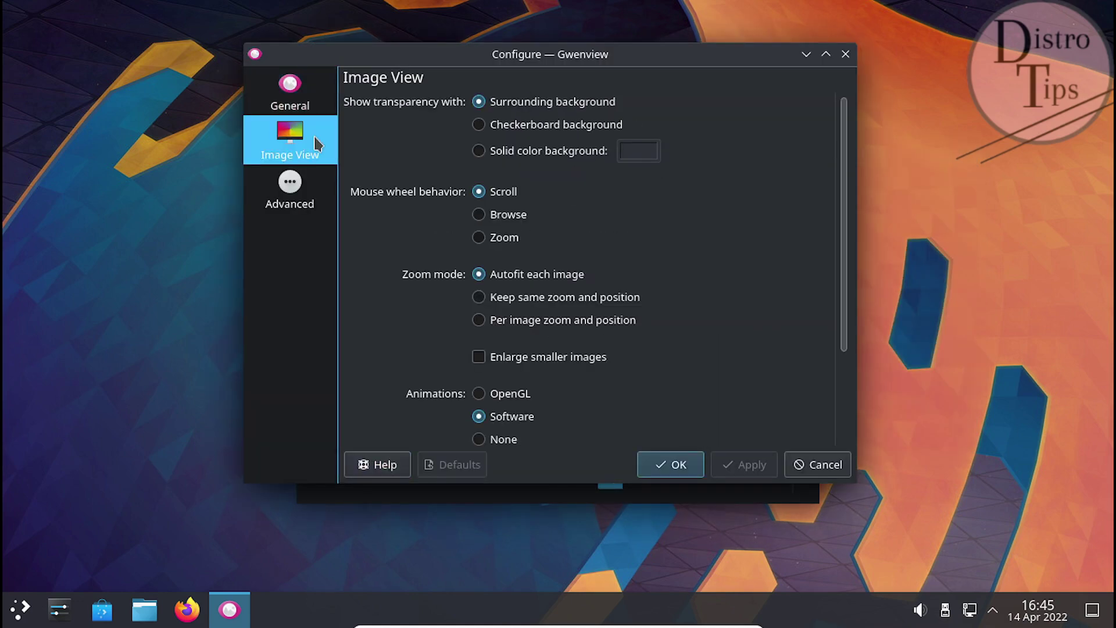
click(306, 202)
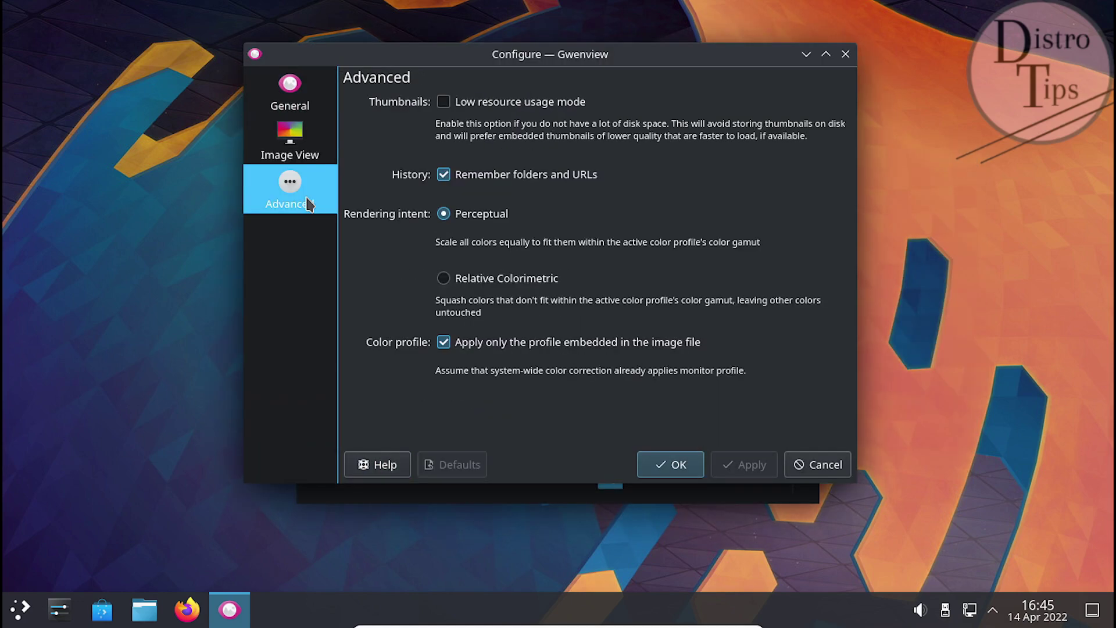
click(812, 465)
click(808, 100)
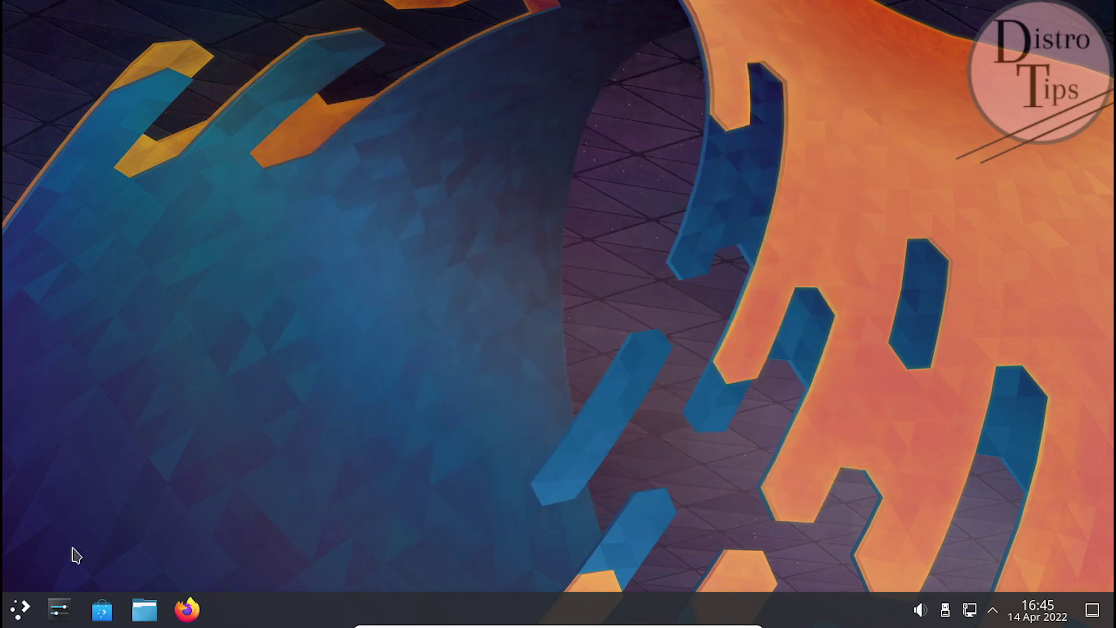
Step: Open the Spectacle screenshot utility from the Utilities category and move its window closer to the middle of the desktop
click(21, 610)
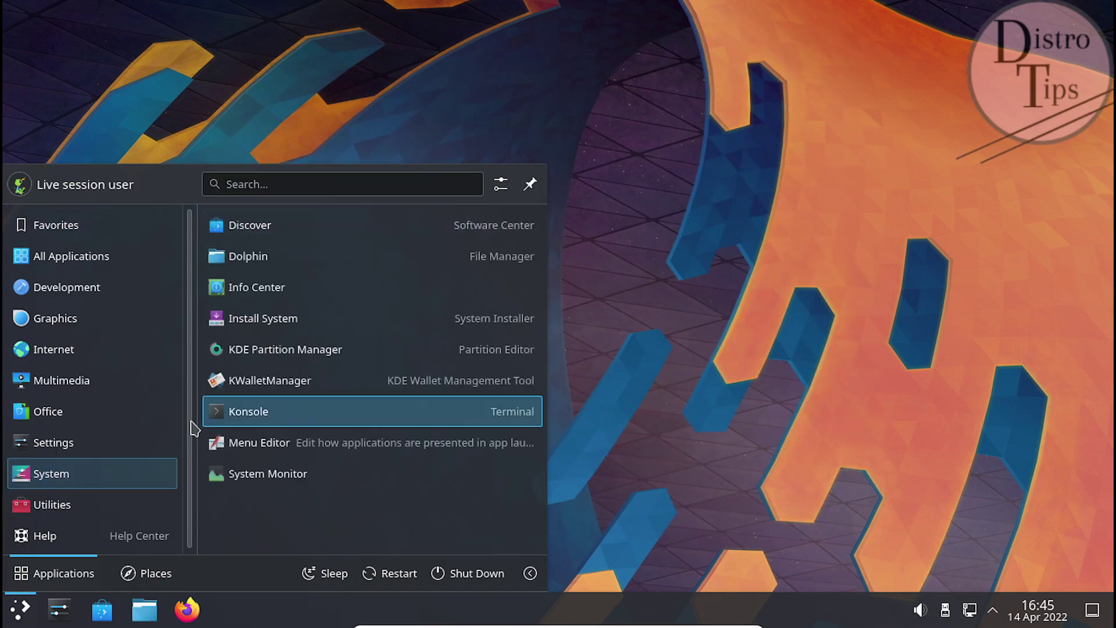
mouse_move(80, 510)
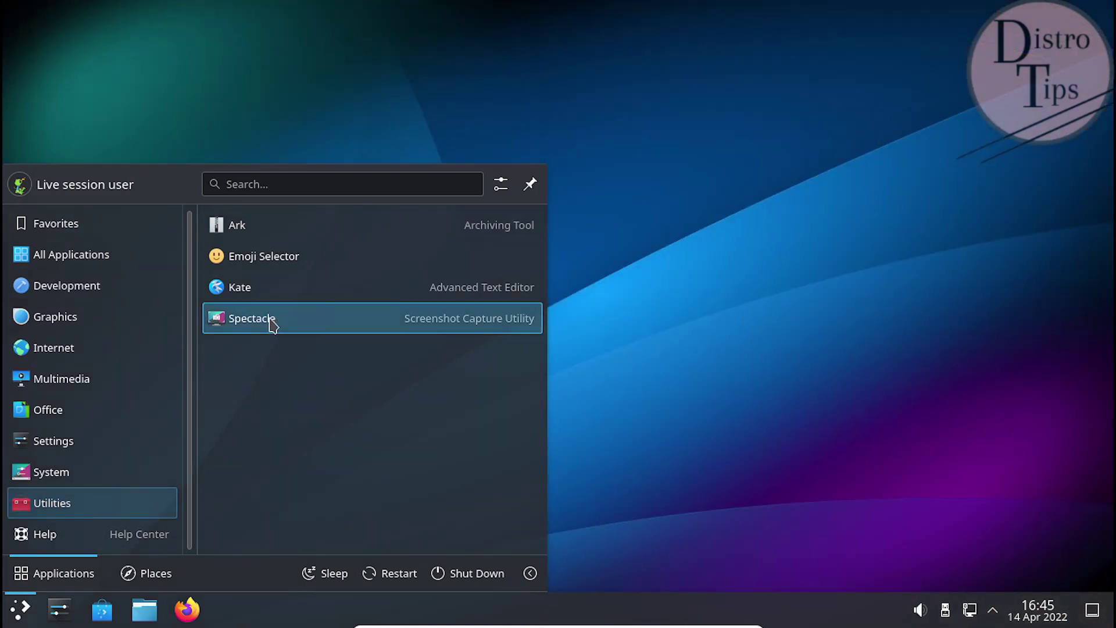
click(271, 323)
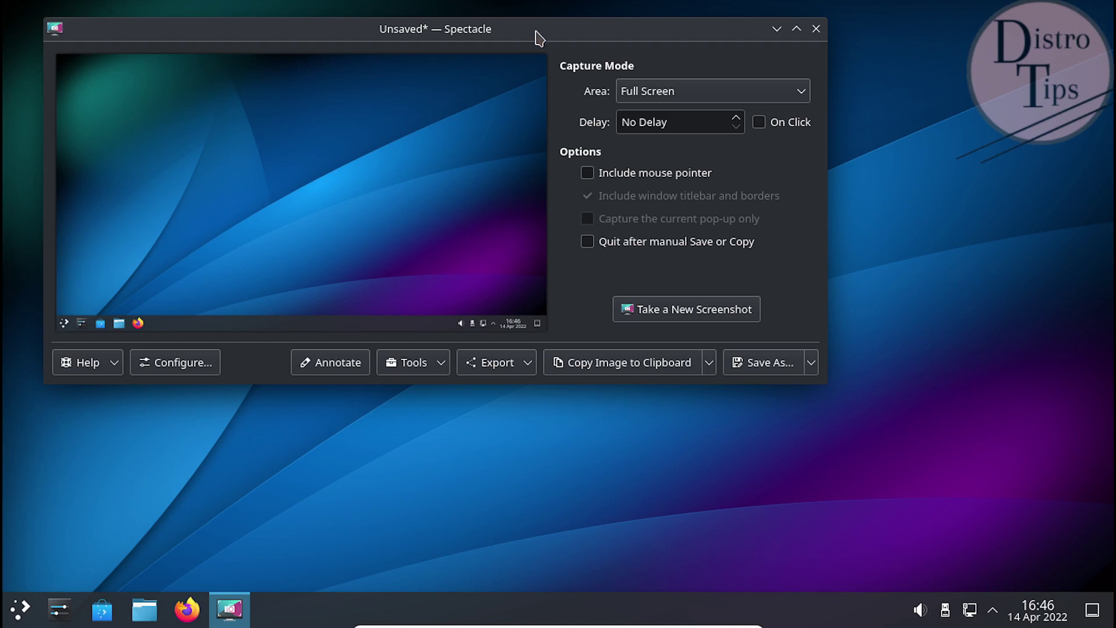
drag(569, 32, 591, 59)
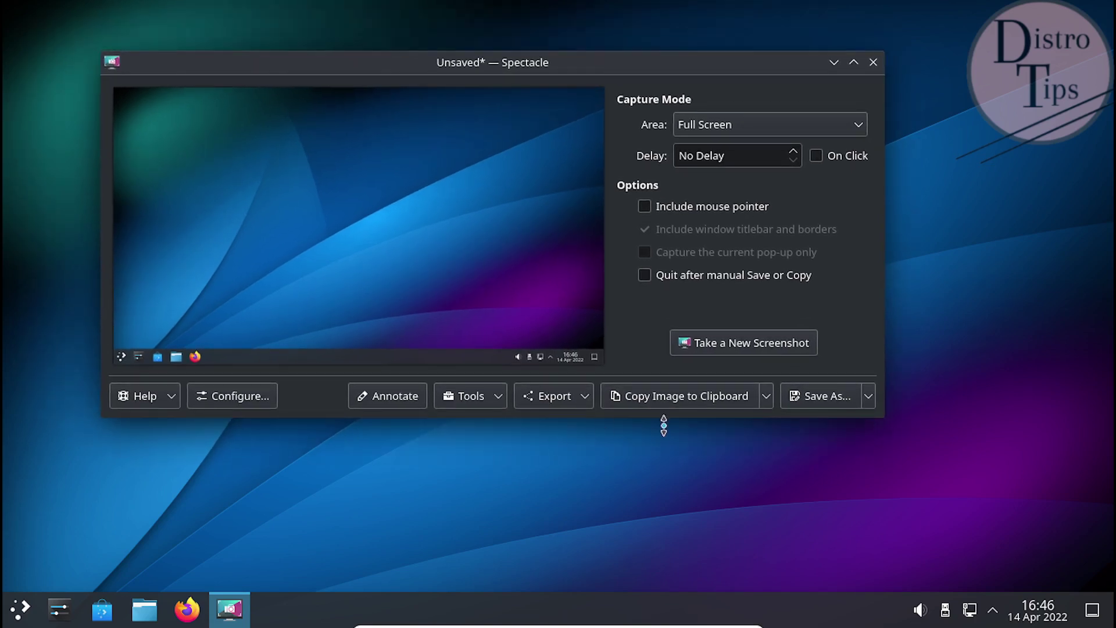
Step: Show Spectacle's About information, highlight its name and version, view Components in the enlarged dialog, view Authors, and close it
click(163, 407)
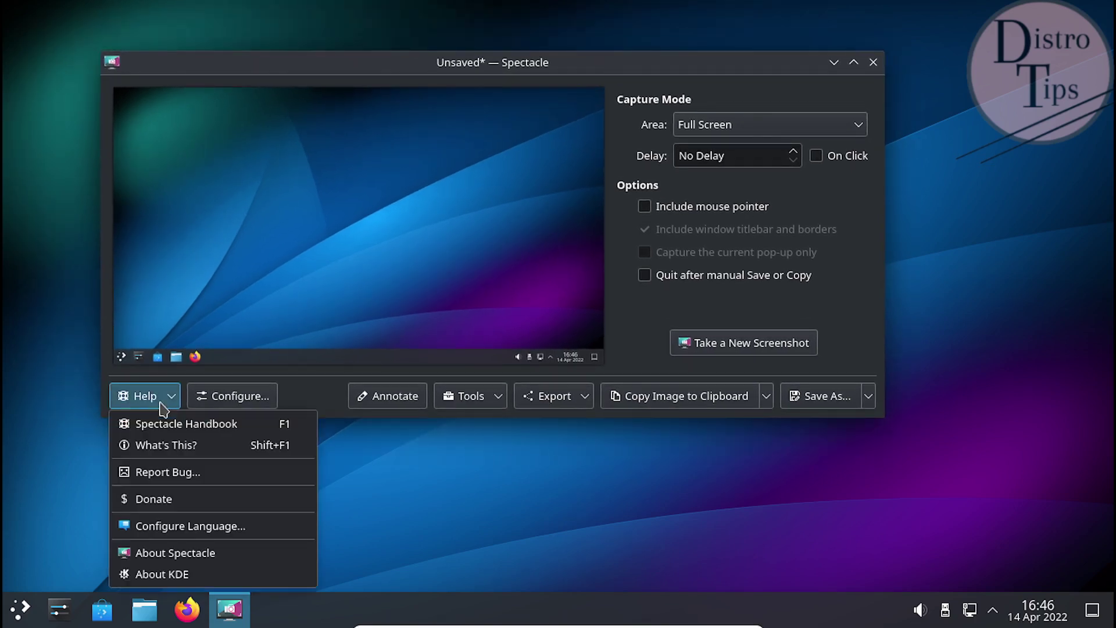
click(195, 552)
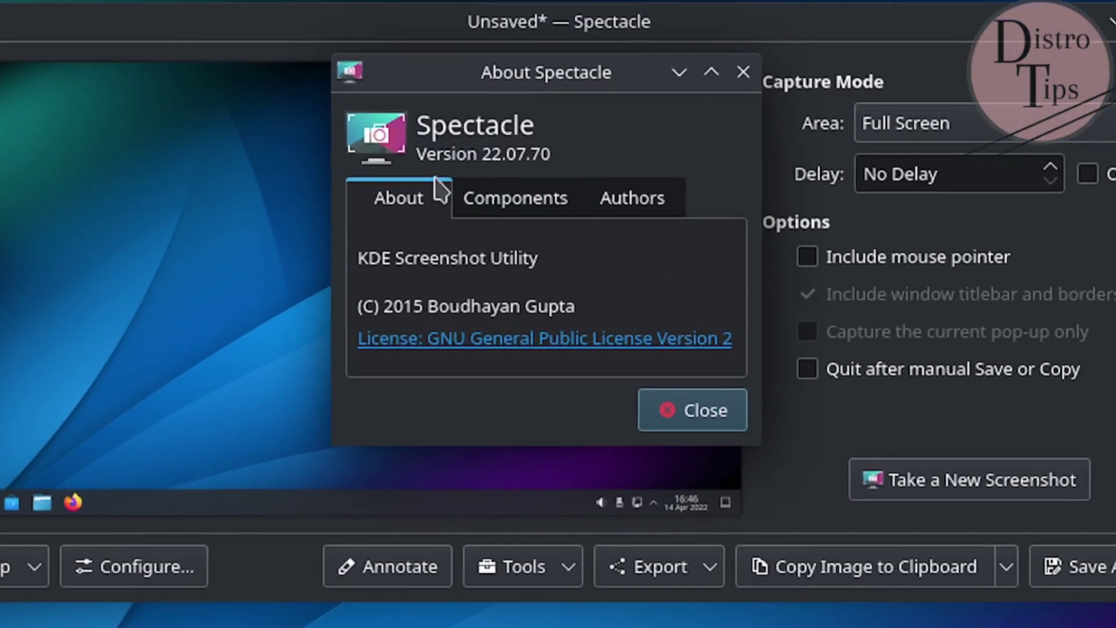
drag(434, 177, 401, 129)
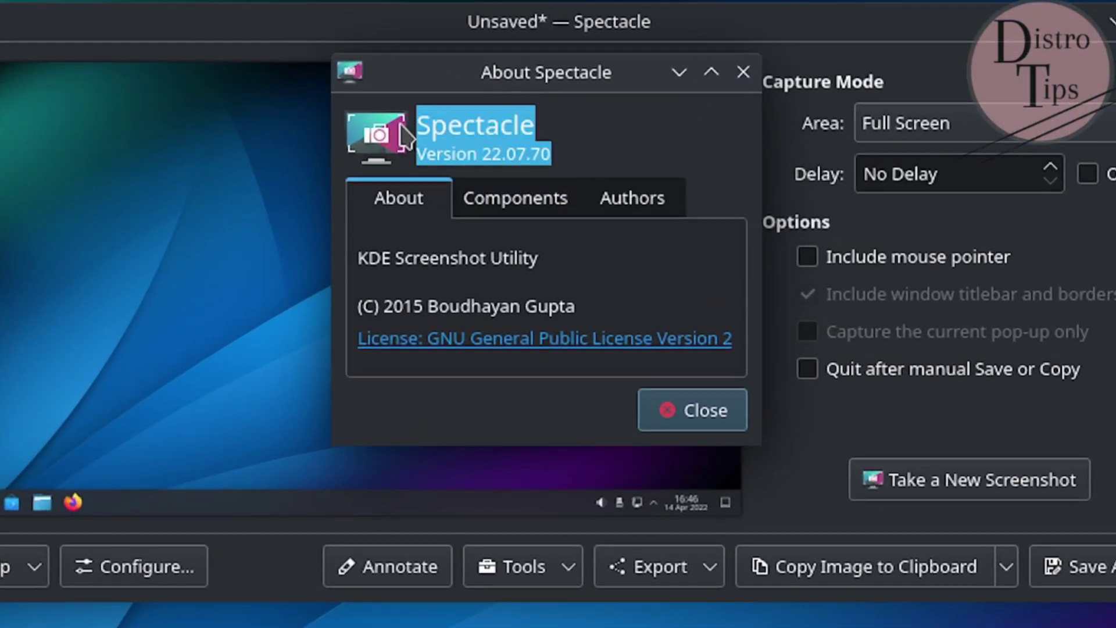
click(546, 205)
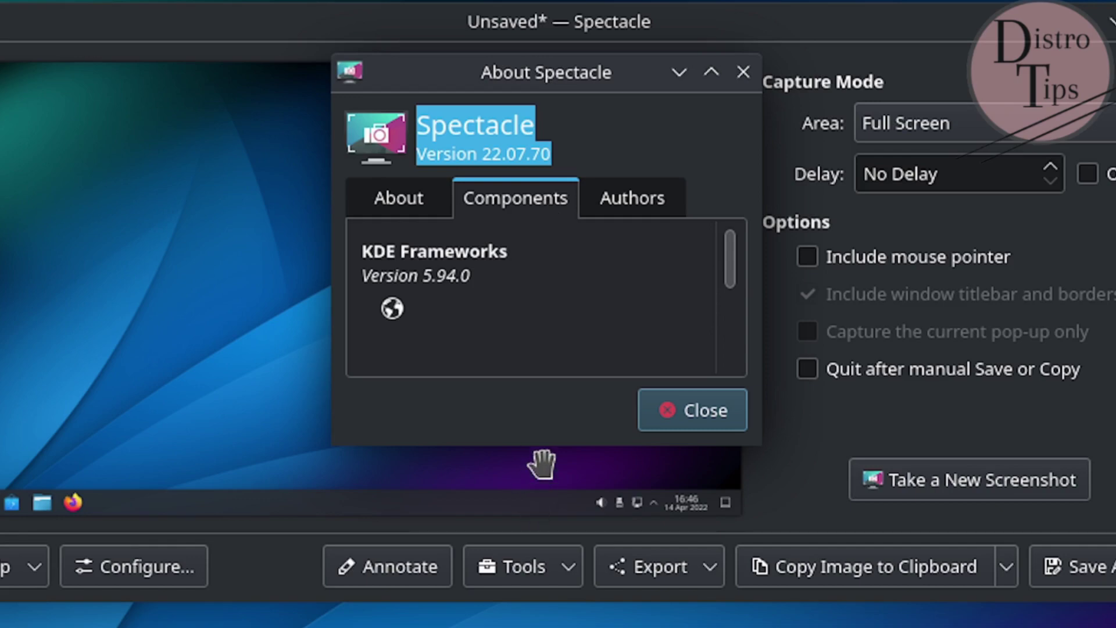
drag(543, 448, 553, 567)
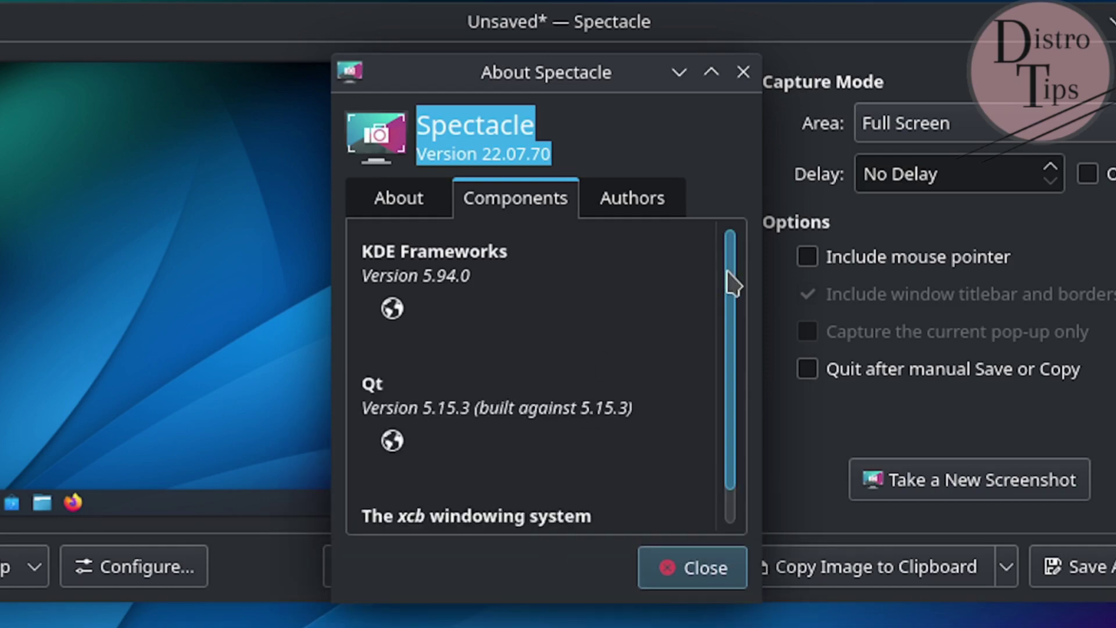
drag(727, 282, 727, 399)
click(635, 198)
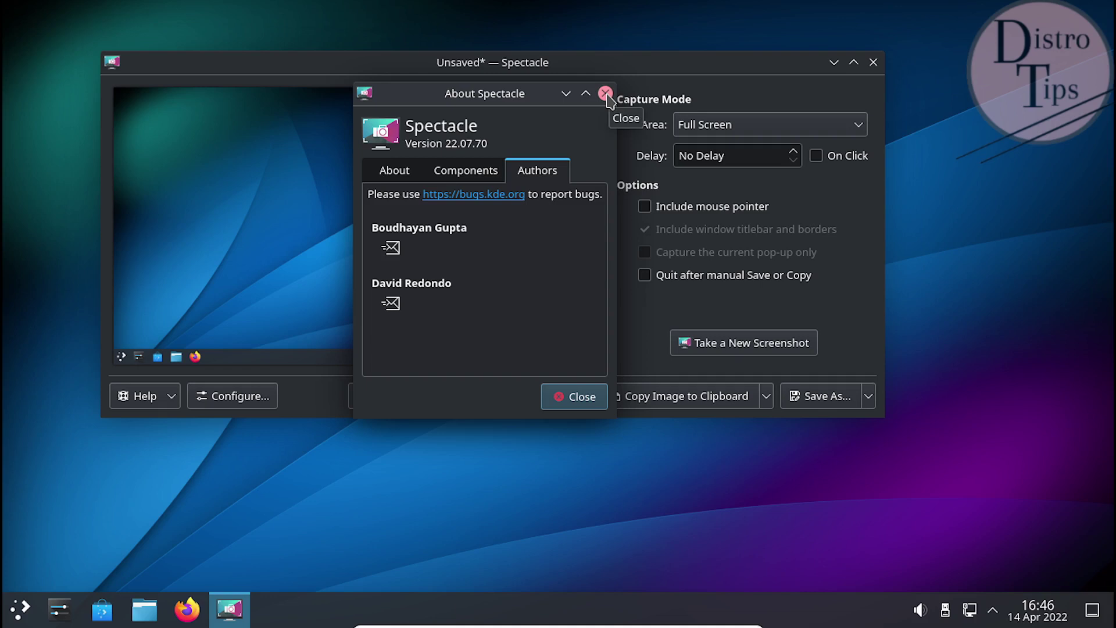
click(606, 96)
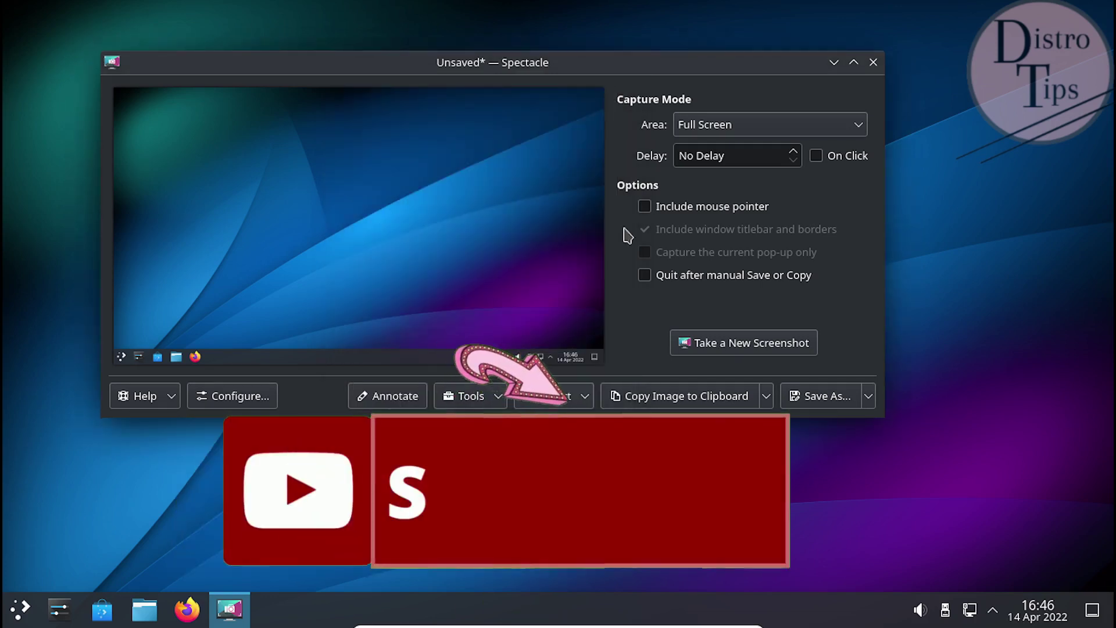
Step: Look through the Save and Shortcuts pages of Spectacle's configuration, dismiss it, and close Spectacle
click(260, 401)
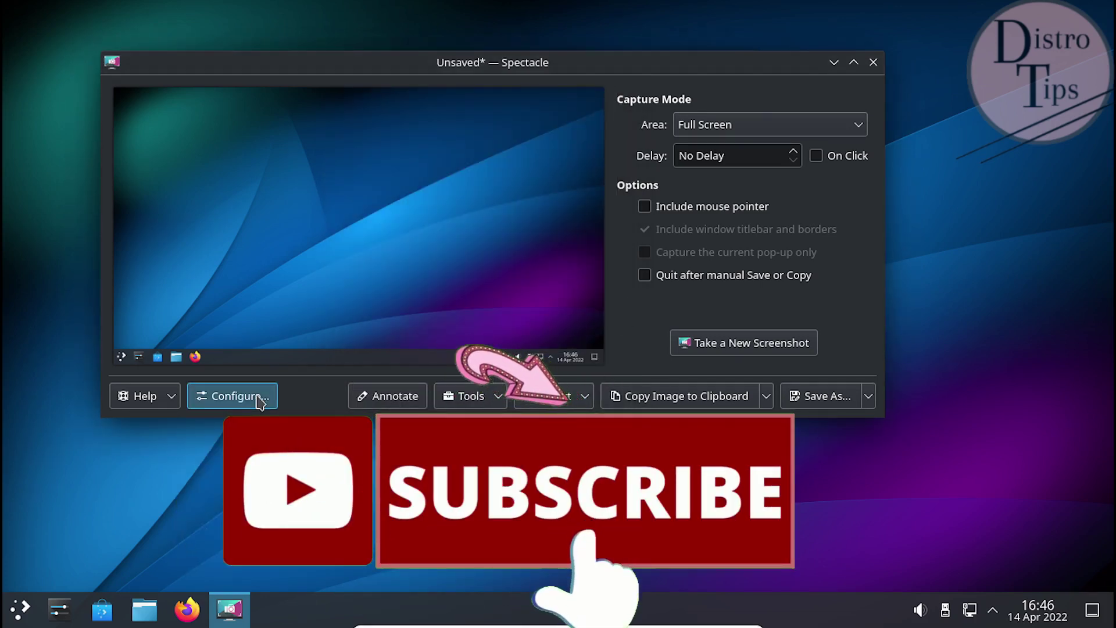
click(233, 123)
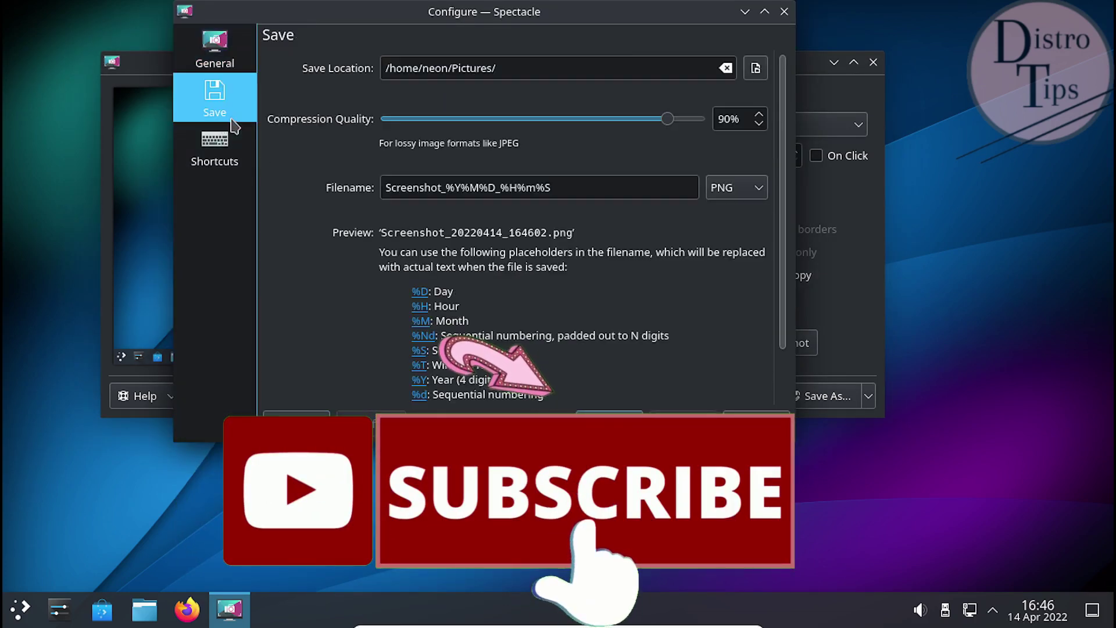
click(223, 165)
click(786, 13)
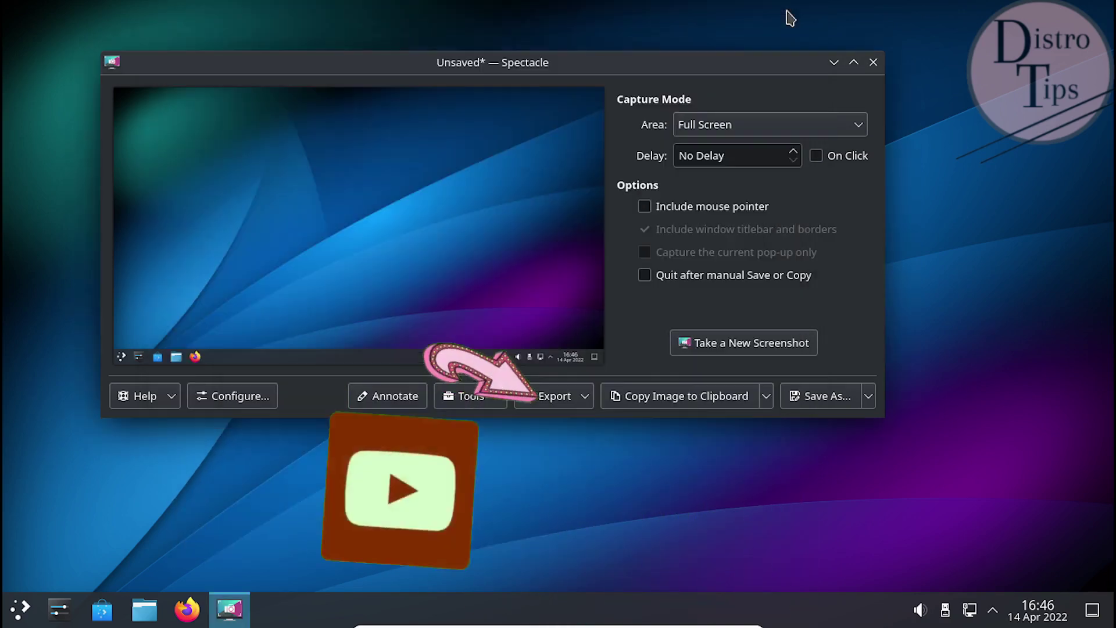
click(874, 62)
Step: Open the Emoji Selector from the Utilities category, then hide its category sidebar and show it again
click(24, 615)
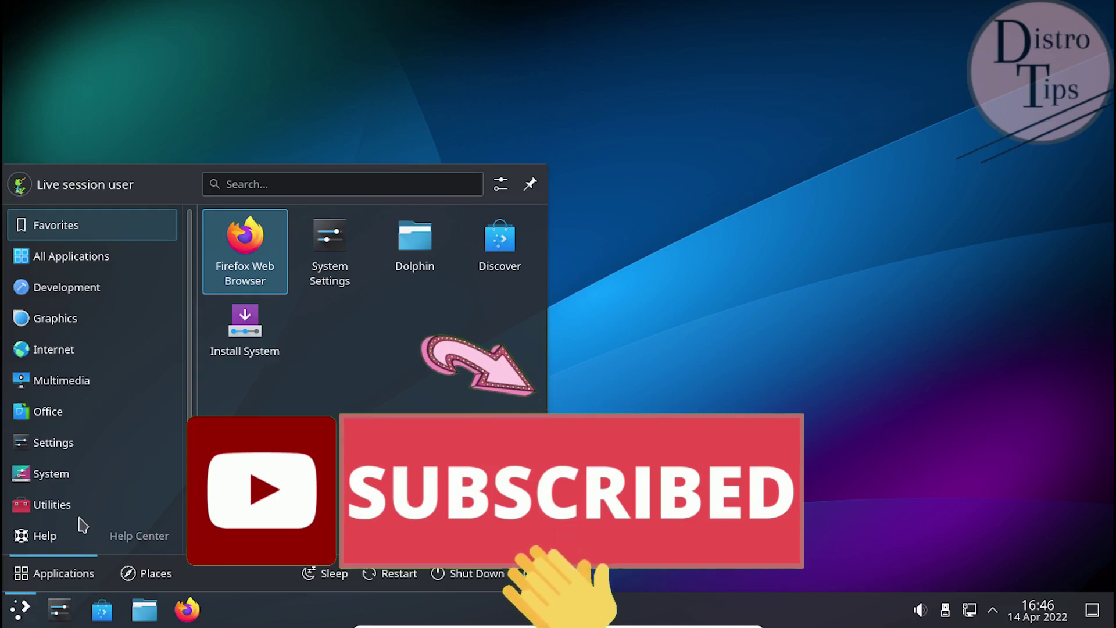
mouse_move(78, 487)
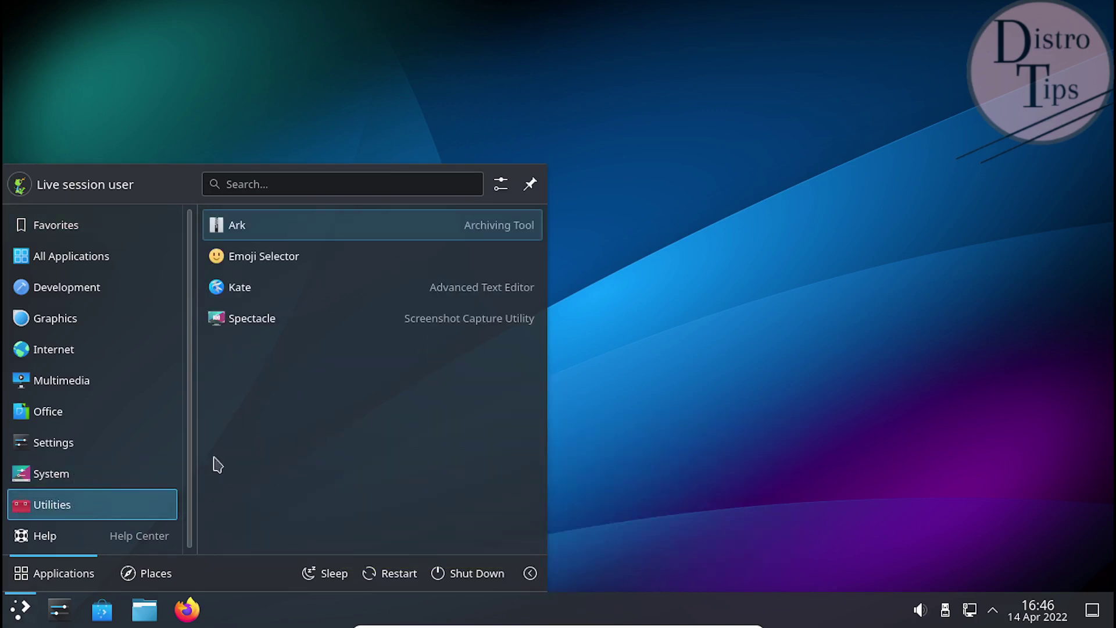
click(323, 267)
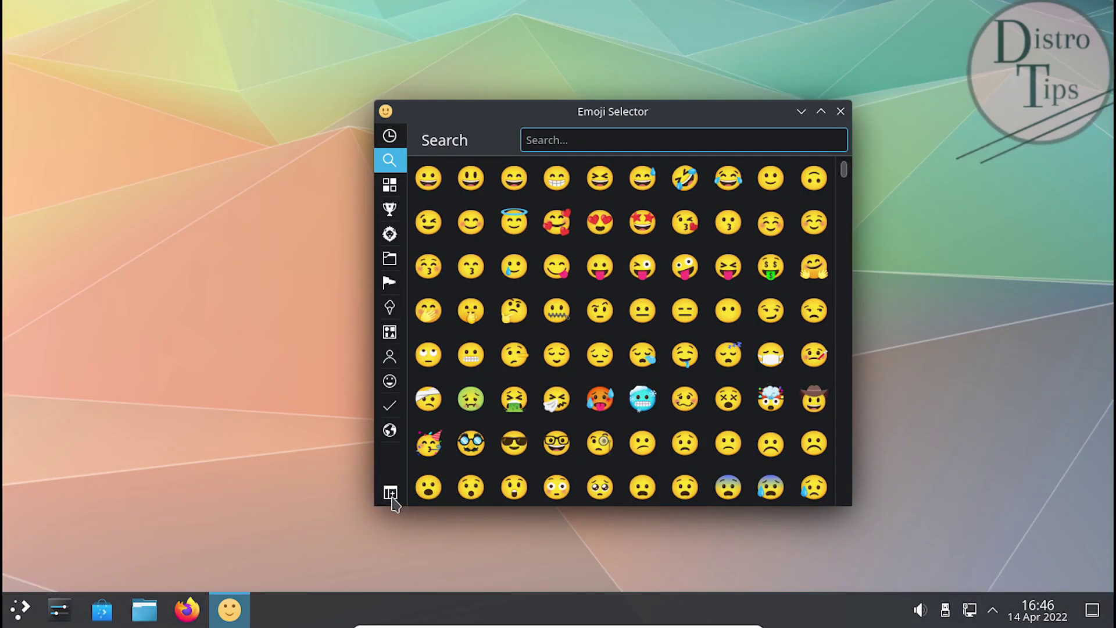
click(389, 493)
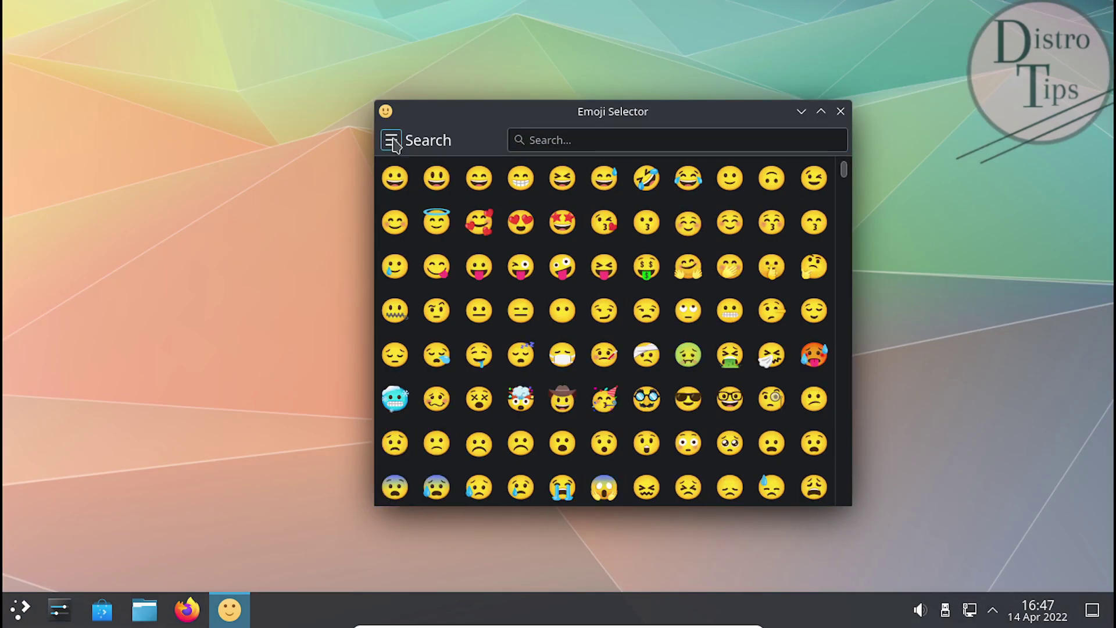
click(392, 141)
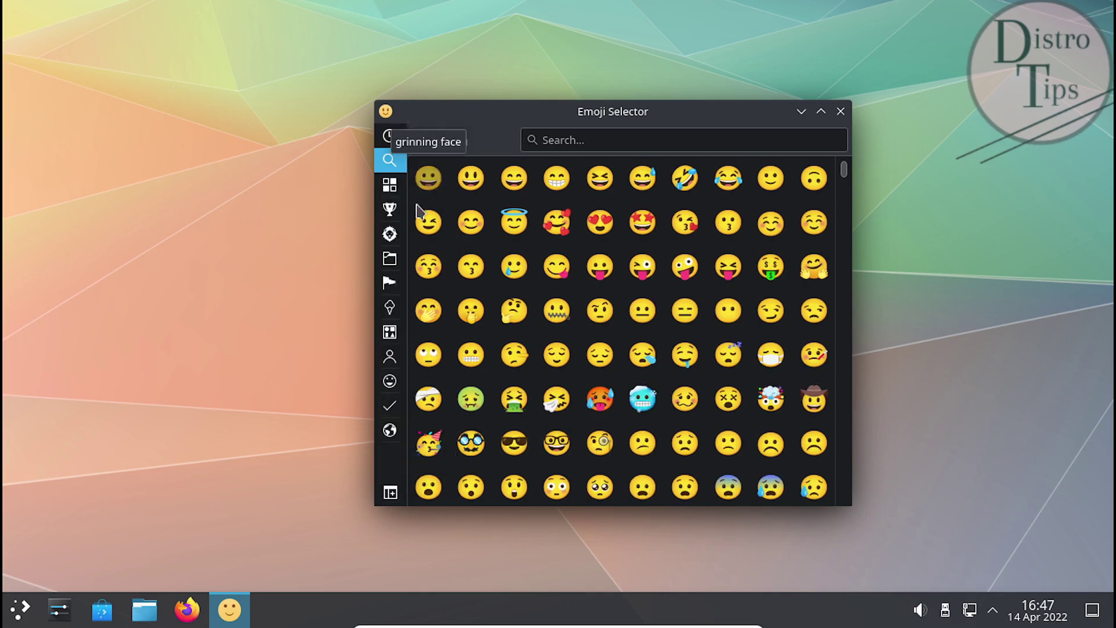
Step: Browse the emoji categories, including Component, Food & Drink and Objects, and close the Emoji Selector
click(387, 189)
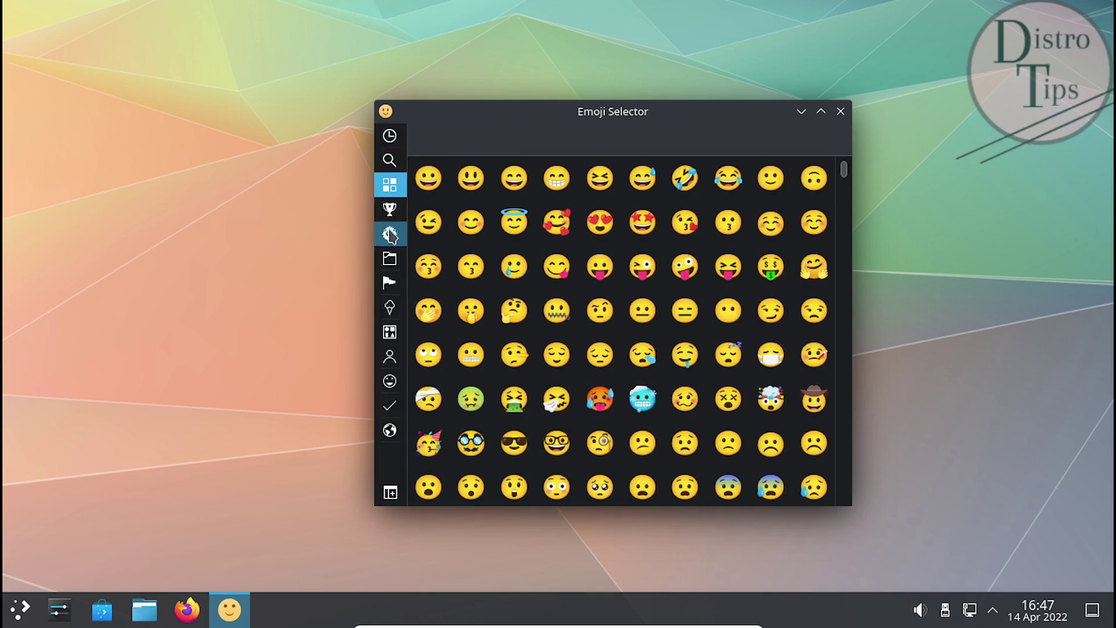
click(389, 234)
click(390, 260)
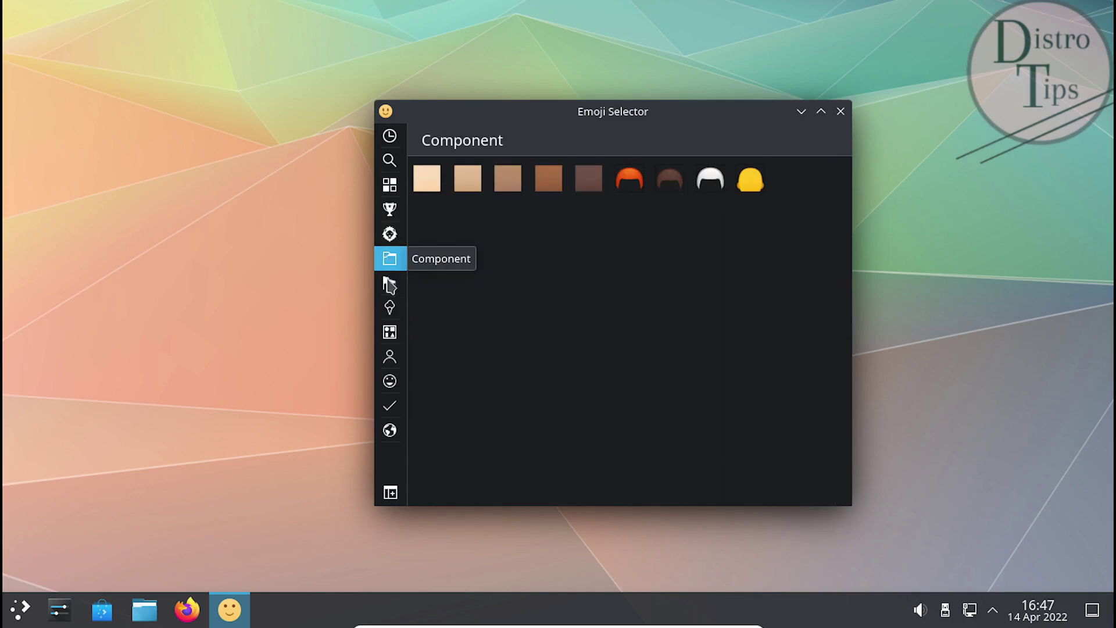
click(390, 282)
click(391, 312)
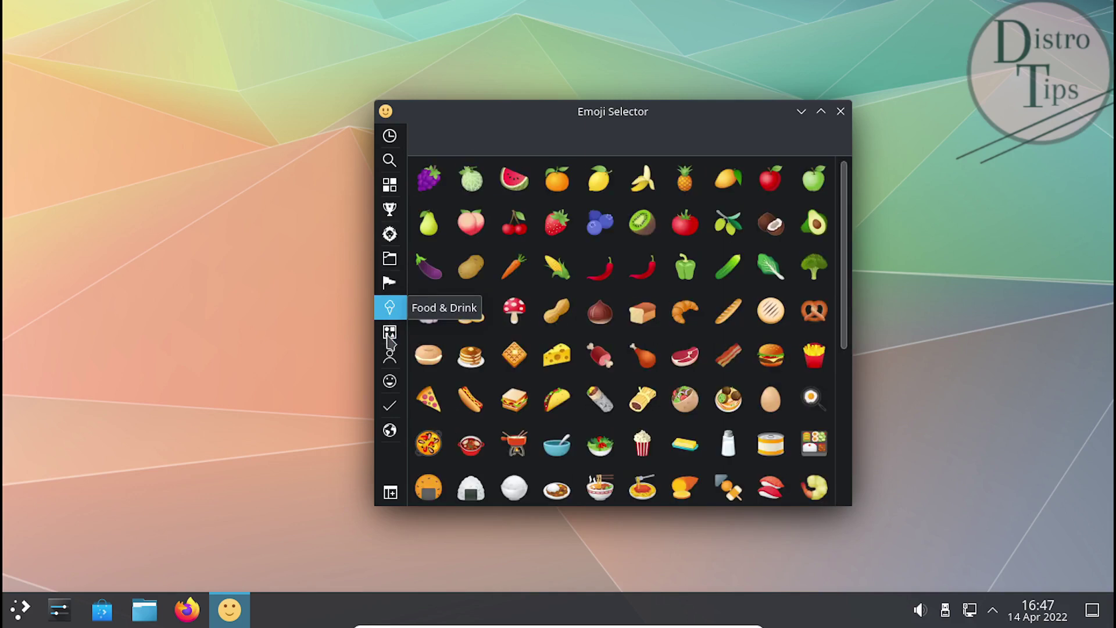
click(389, 334)
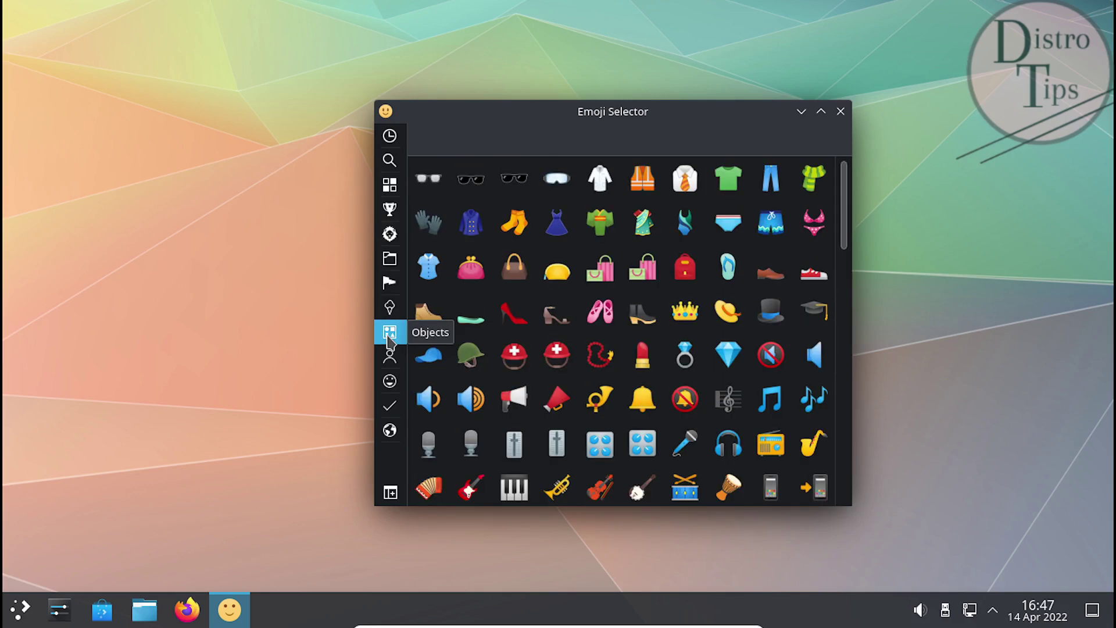
click(386, 112)
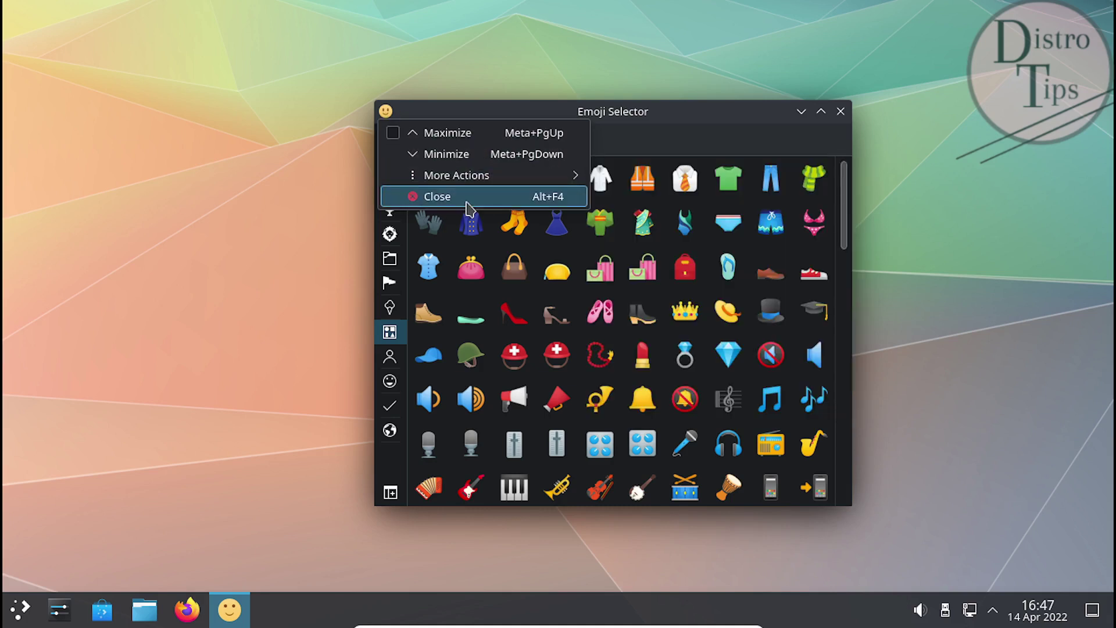
mouse_move(473, 175)
click(428, 202)
Step: Open VLC media player from the Multimedia category and accept its privacy policy with metadata network access allowed
click(20, 609)
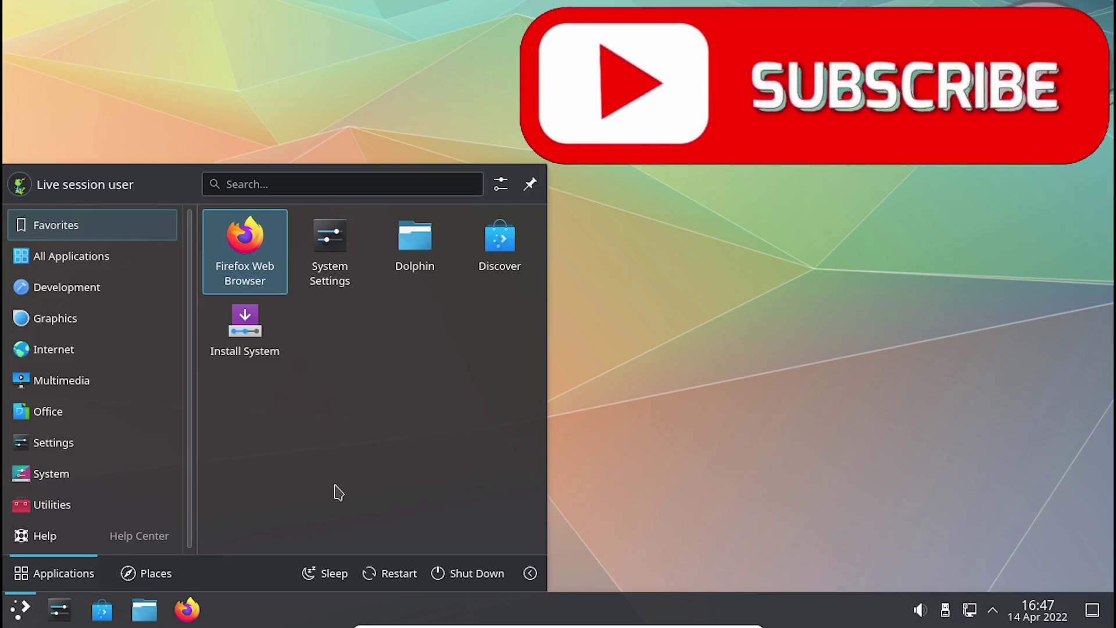
mouse_move(87, 449)
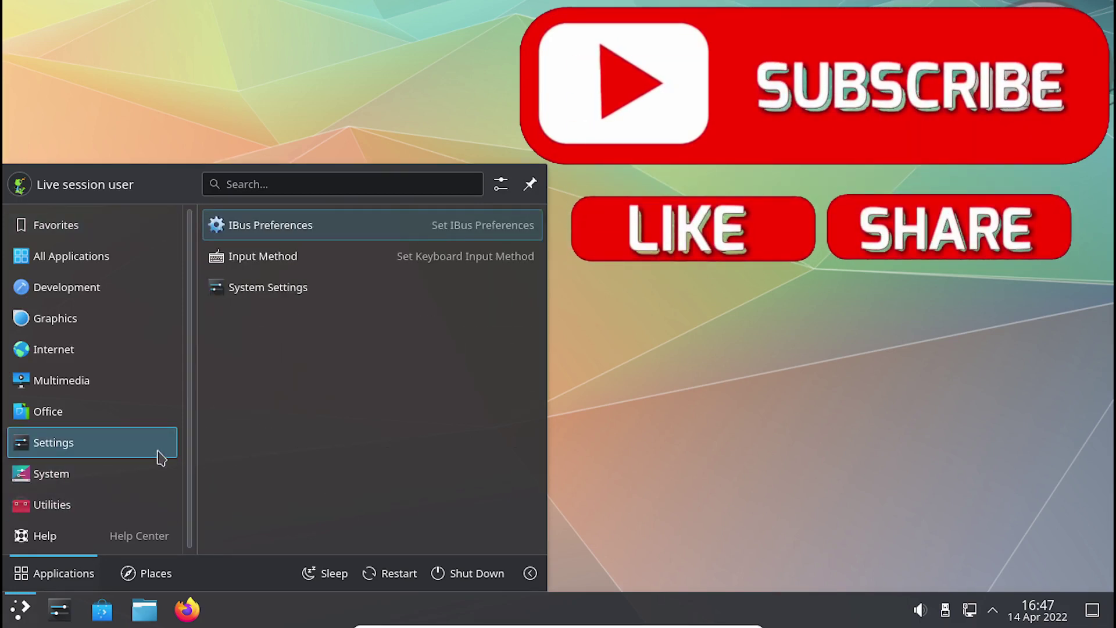
mouse_move(75, 384)
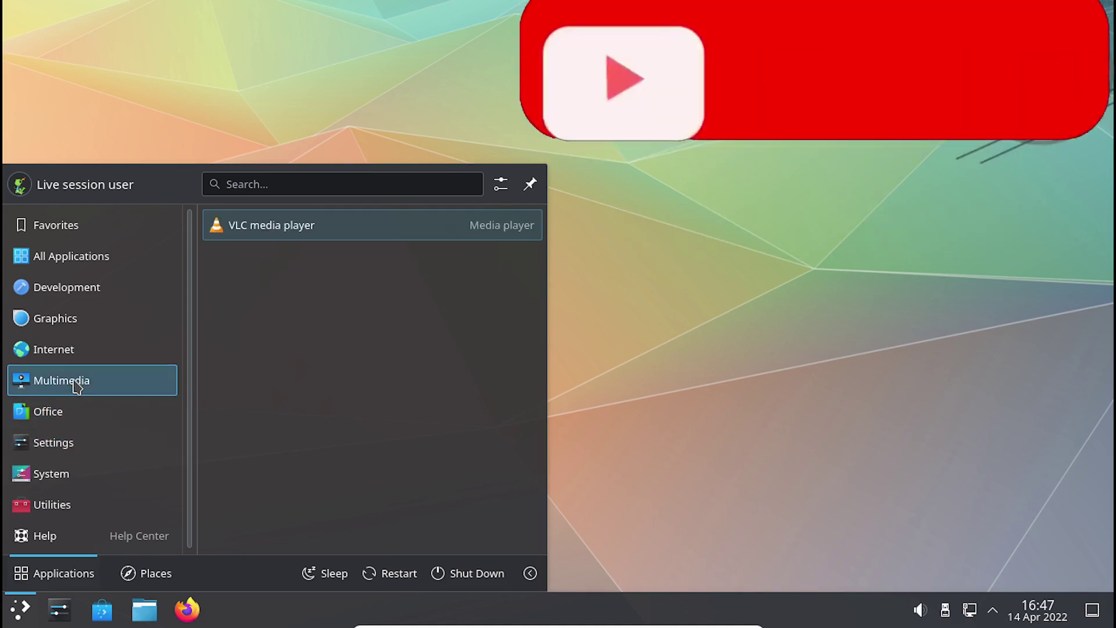
click(311, 228)
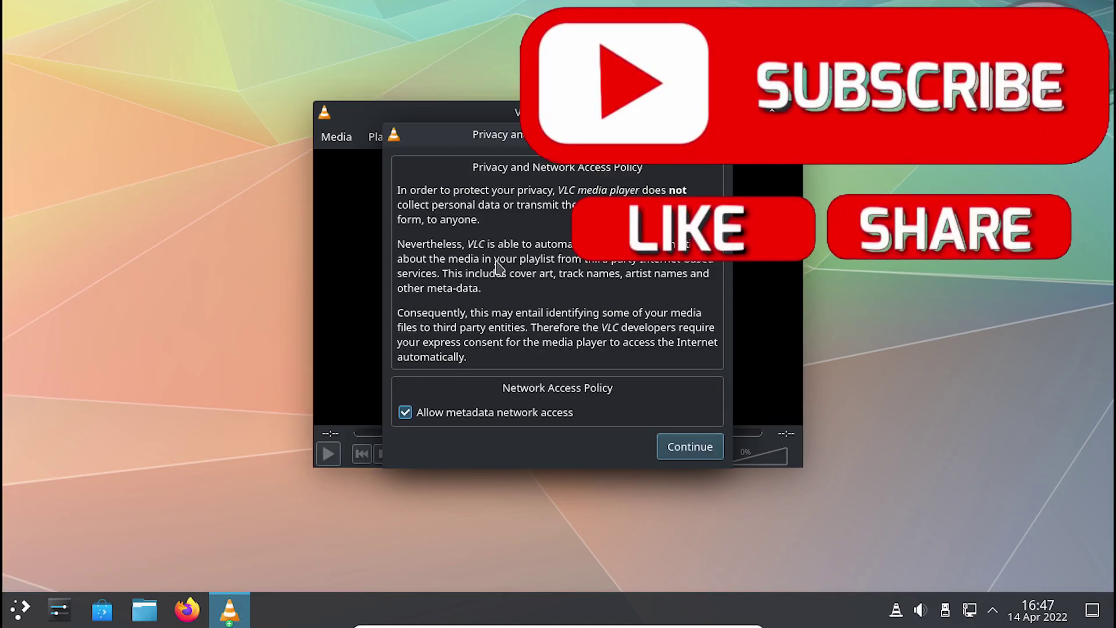
click(689, 448)
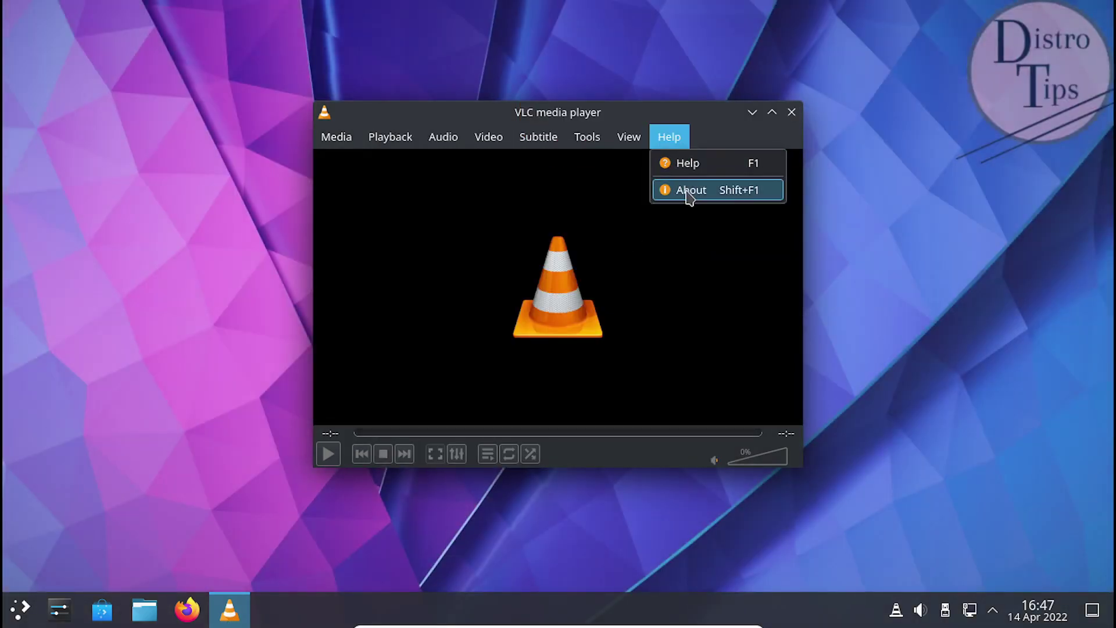
Step: Show VLC's About information, view its Authors, License and Credits, and close the dialog
click(687, 191)
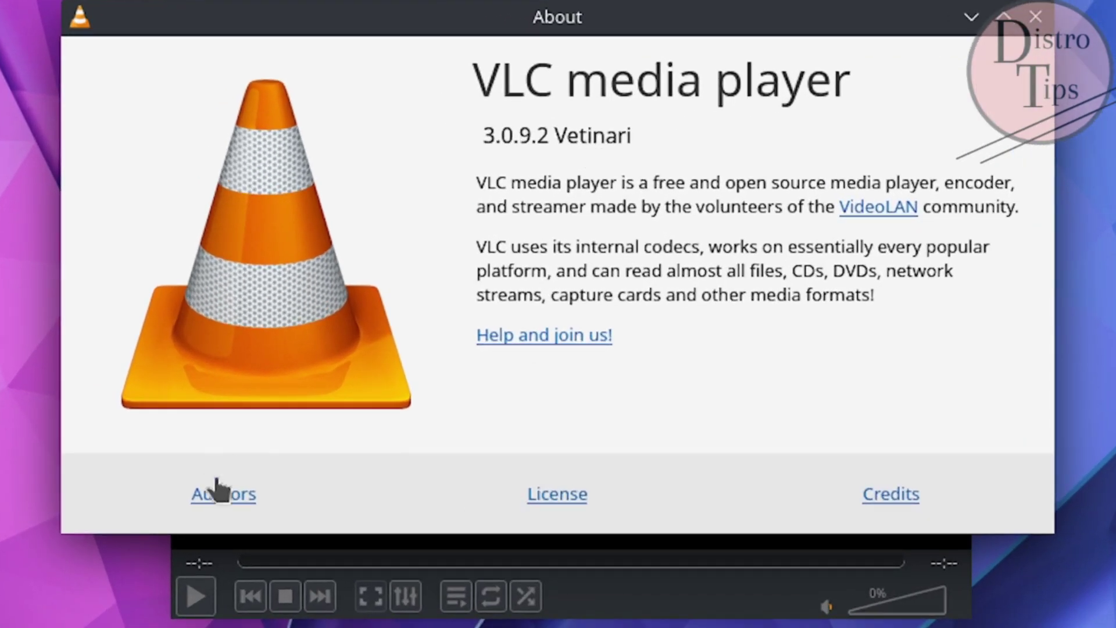
click(227, 491)
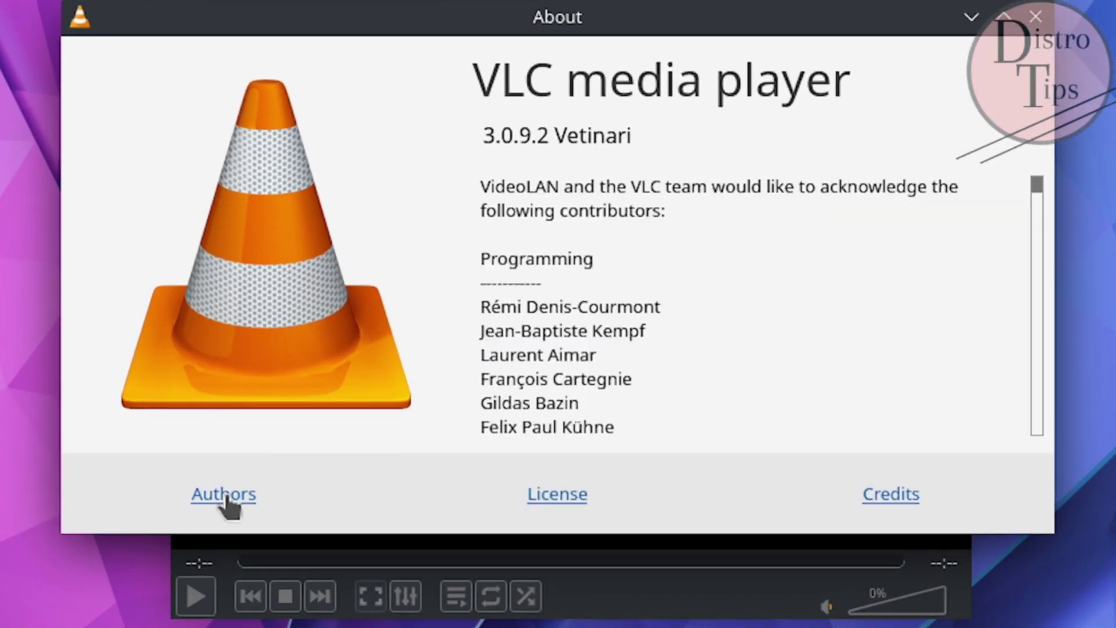
click(564, 498)
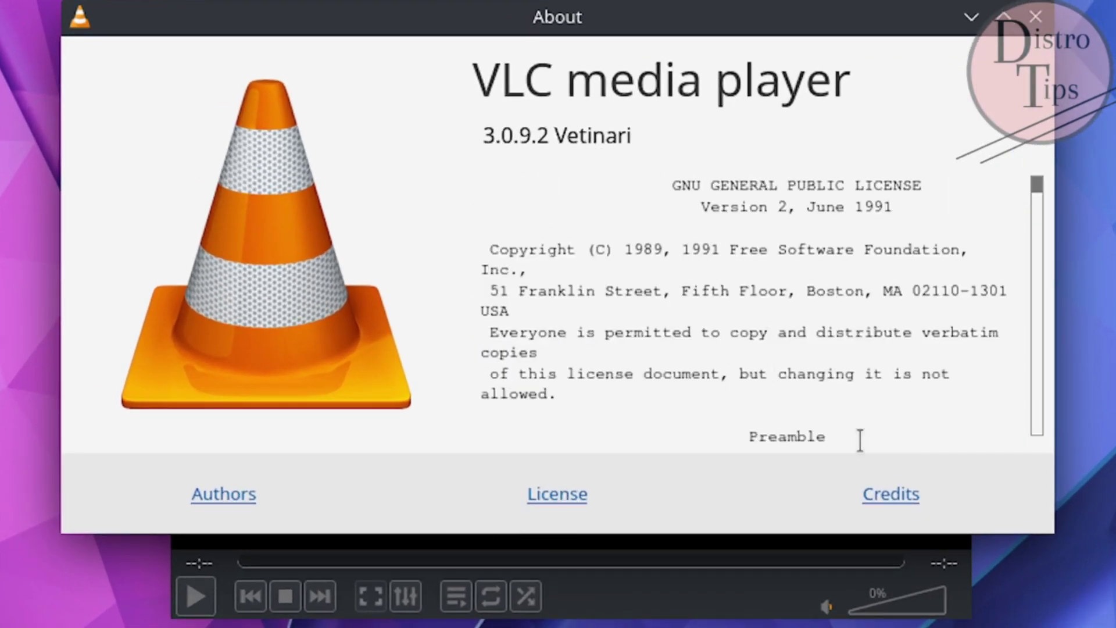
click(892, 495)
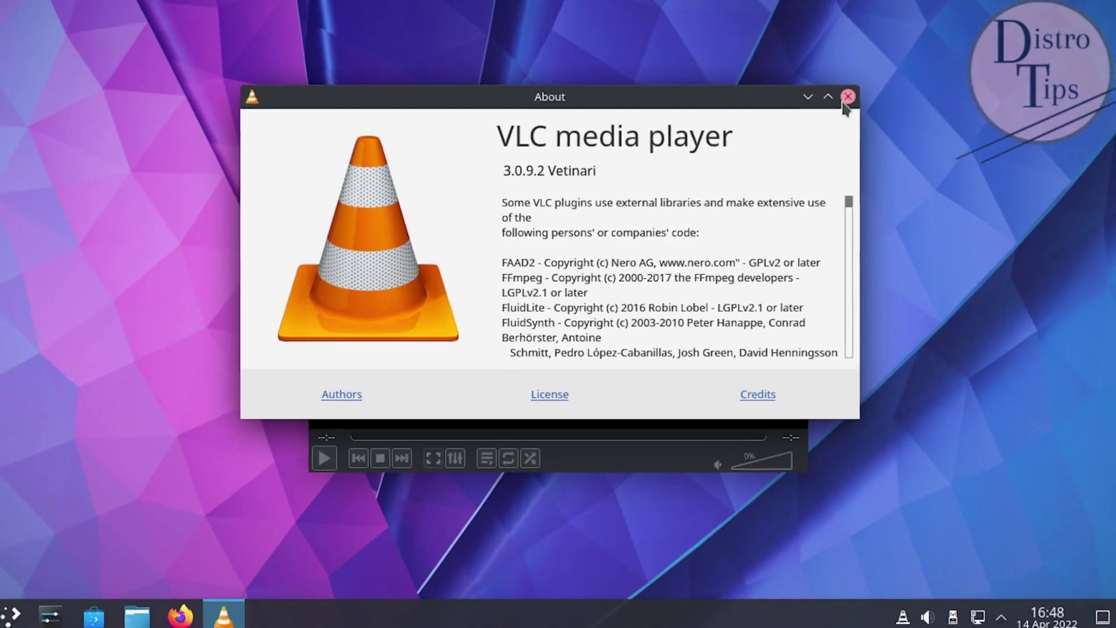
click(1035, 17)
Step: Review VLC's Audio, Video, Subtitles / OSD, Input / Codecs and Hotkeys preferences, and close them without saving
click(629, 143)
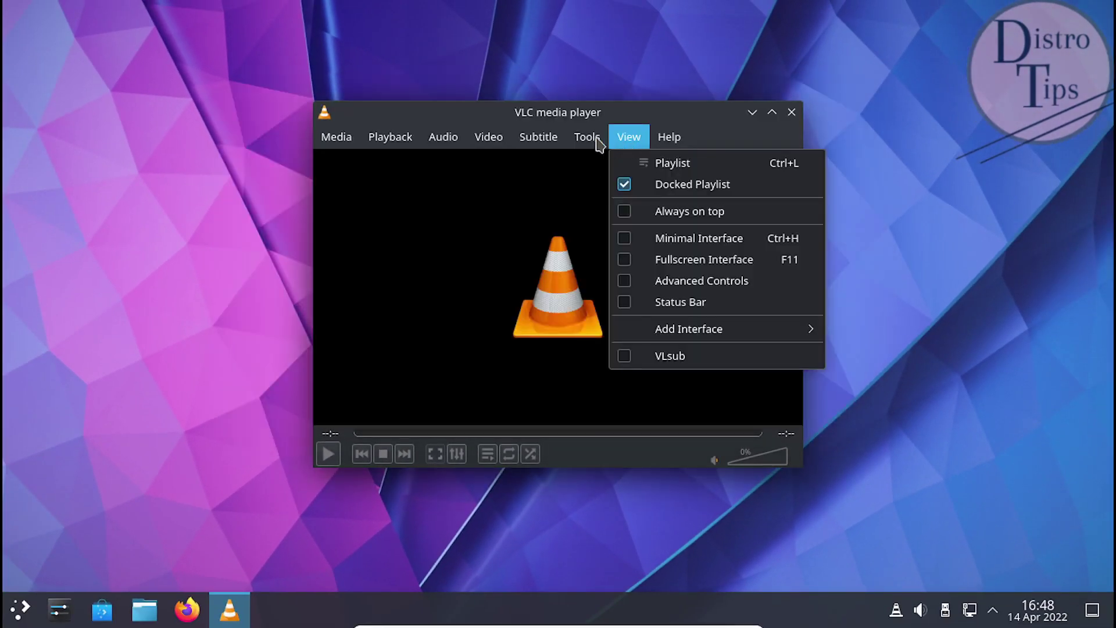
mouse_move(597, 141)
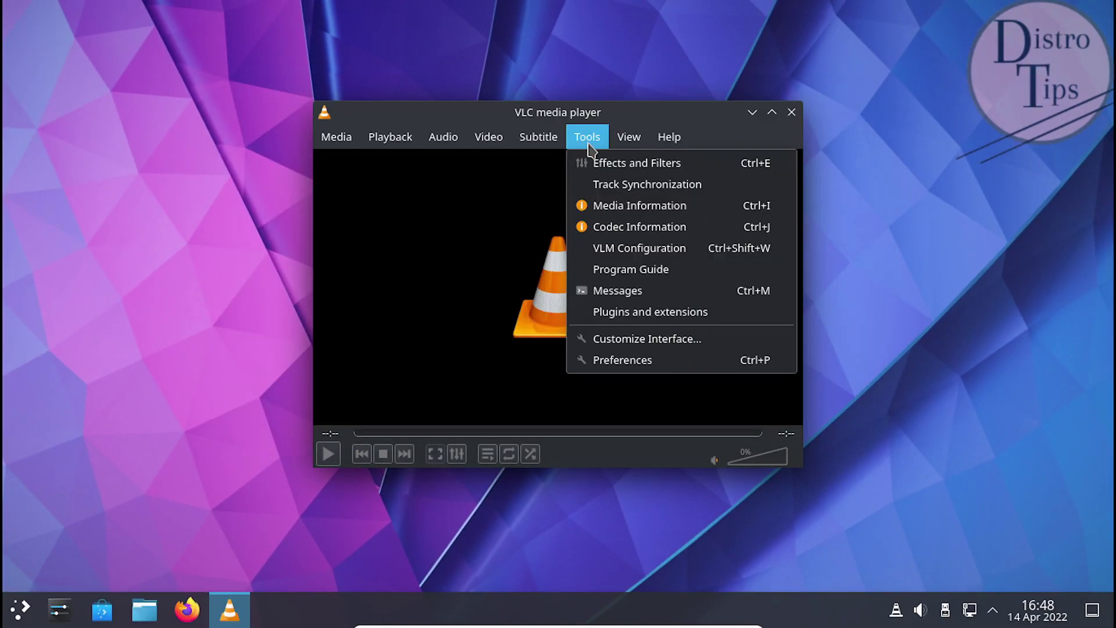
click(649, 361)
click(358, 89)
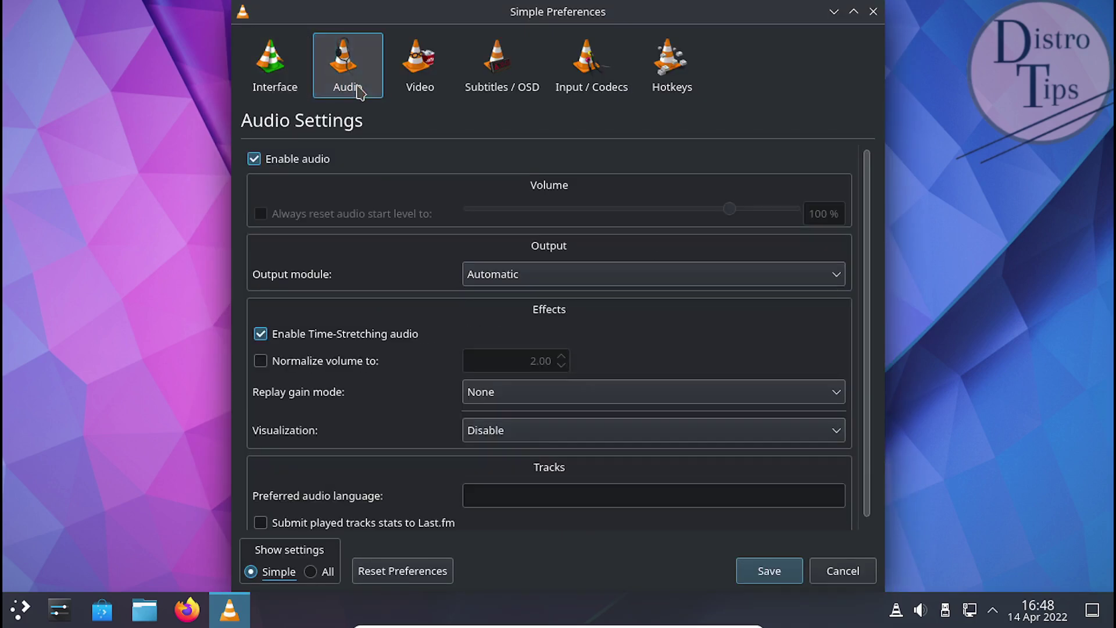
click(436, 80)
click(498, 82)
click(606, 93)
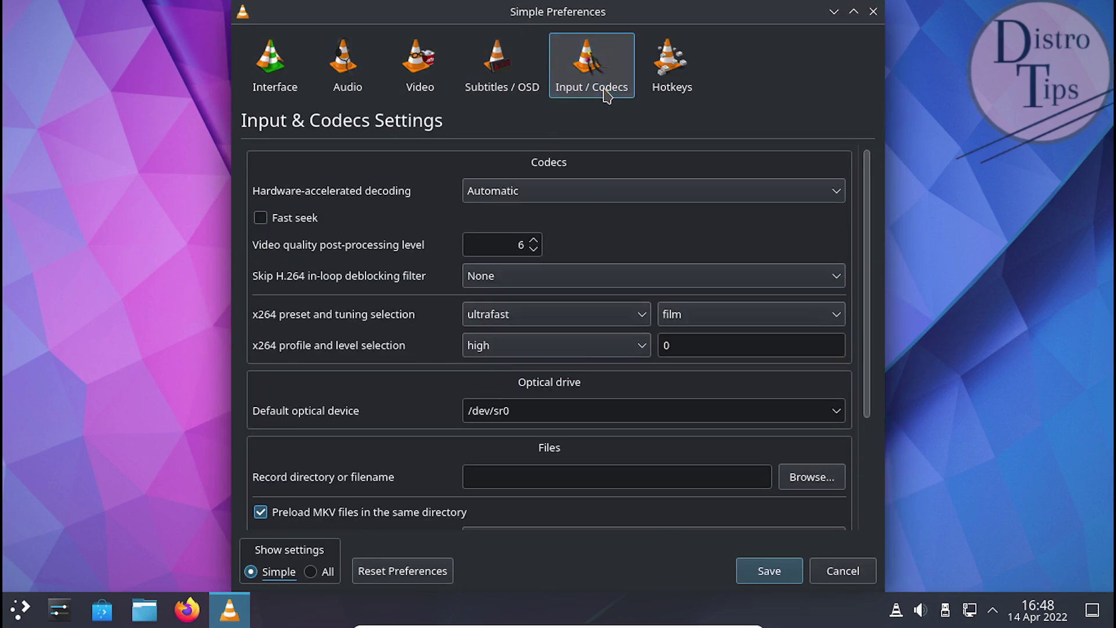
click(675, 73)
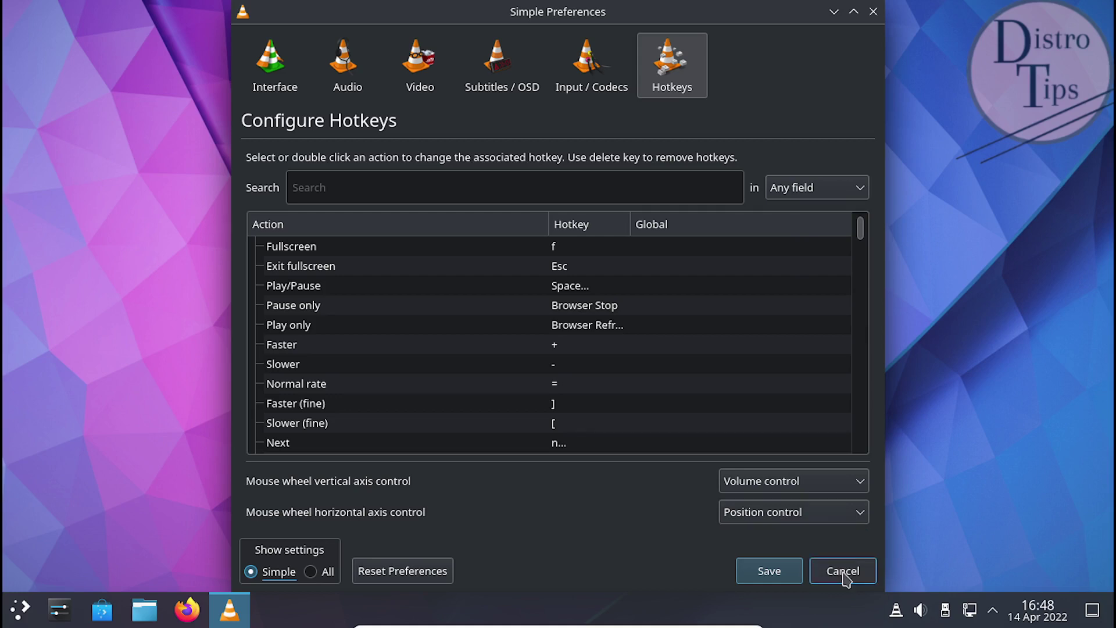
click(842, 572)
Step: Look over VLC's available commands, including those for Playback and Media, and quit the player
click(529, 134)
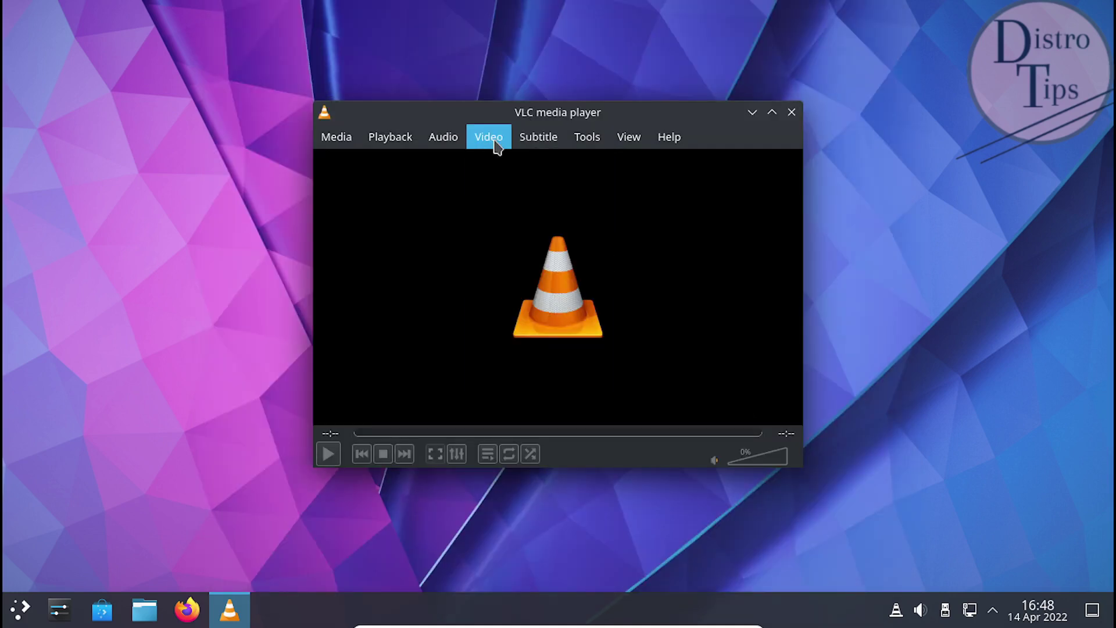
mouse_move(445, 137)
mouse_move(393, 141)
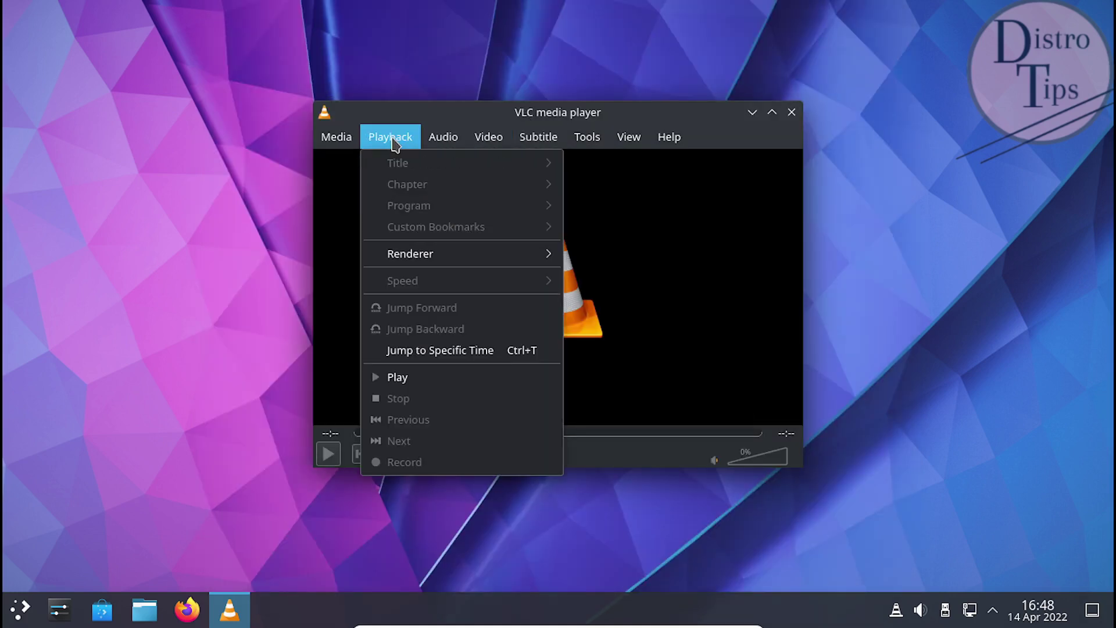
mouse_move(341, 146)
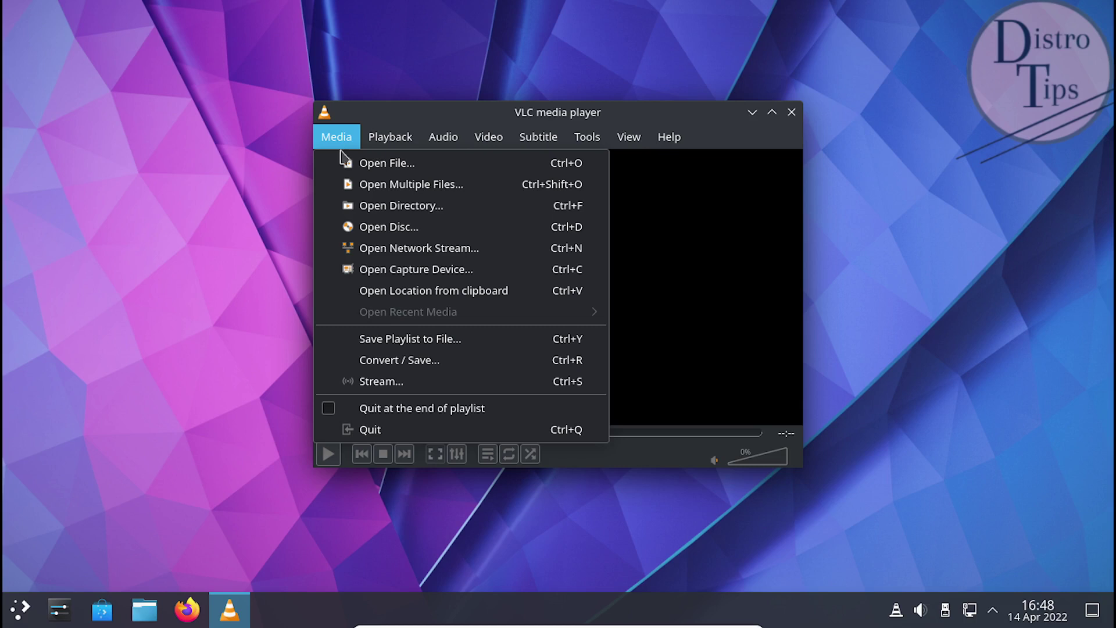
click(375, 429)
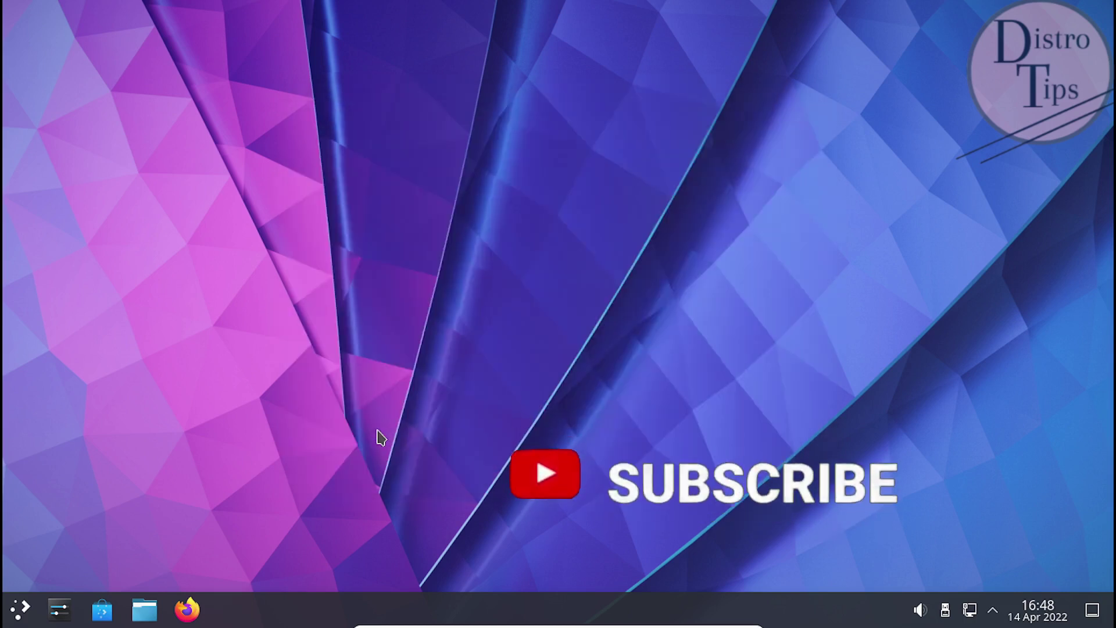
Step: Browse the application launcher's categories, including Settings
click(19, 609)
mouse_move(70, 446)
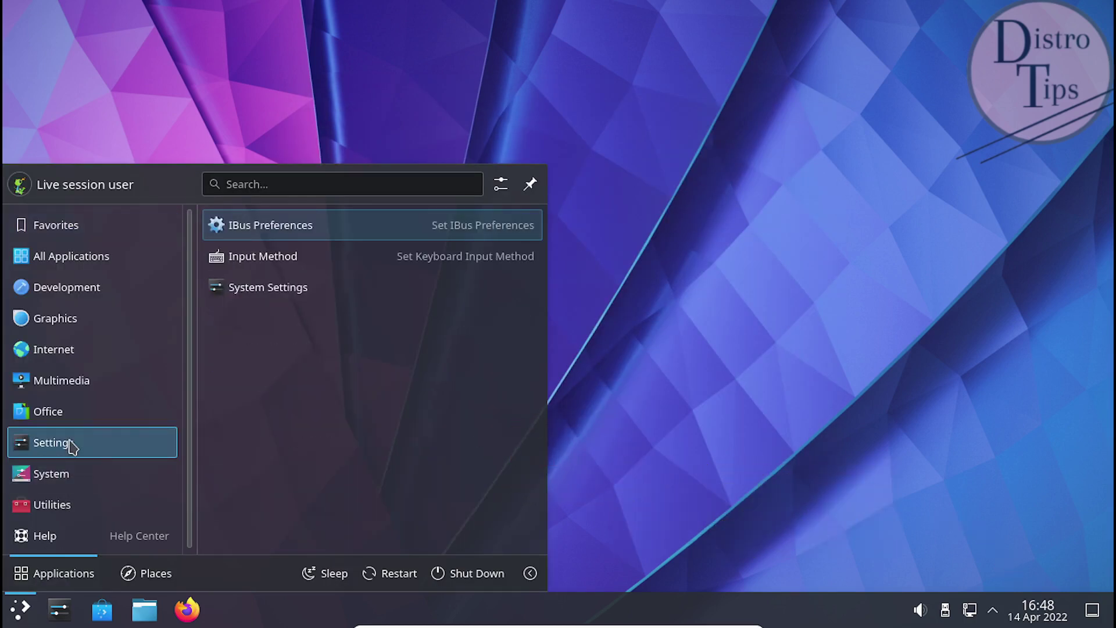
mouse_move(65, 328)
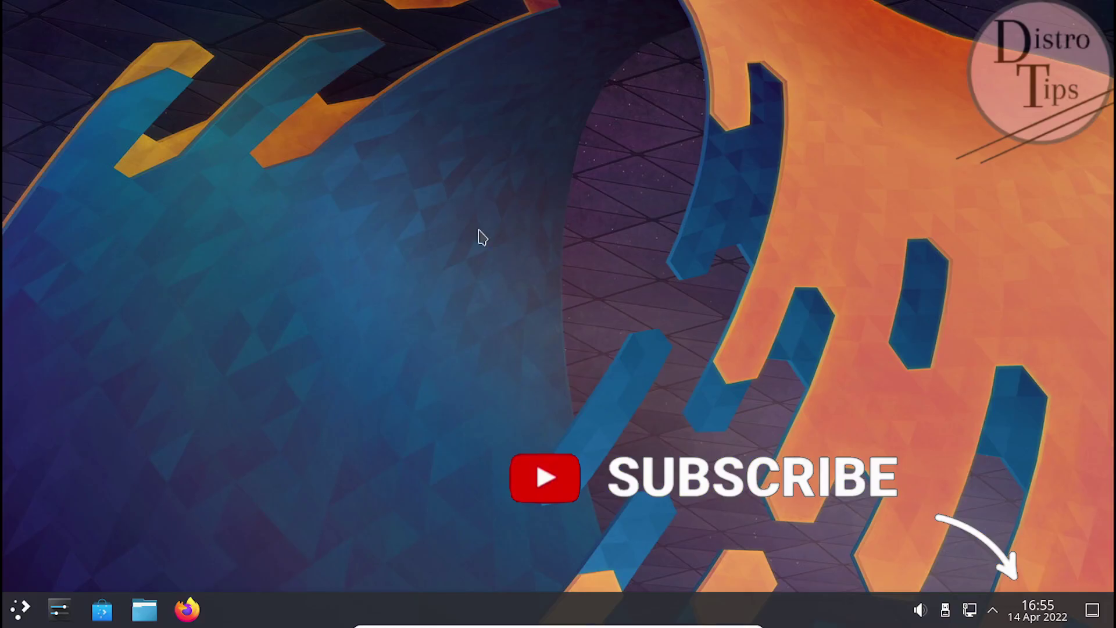
Step: Shut down the live session from the application launcher and confirm the shutdown
click(22, 610)
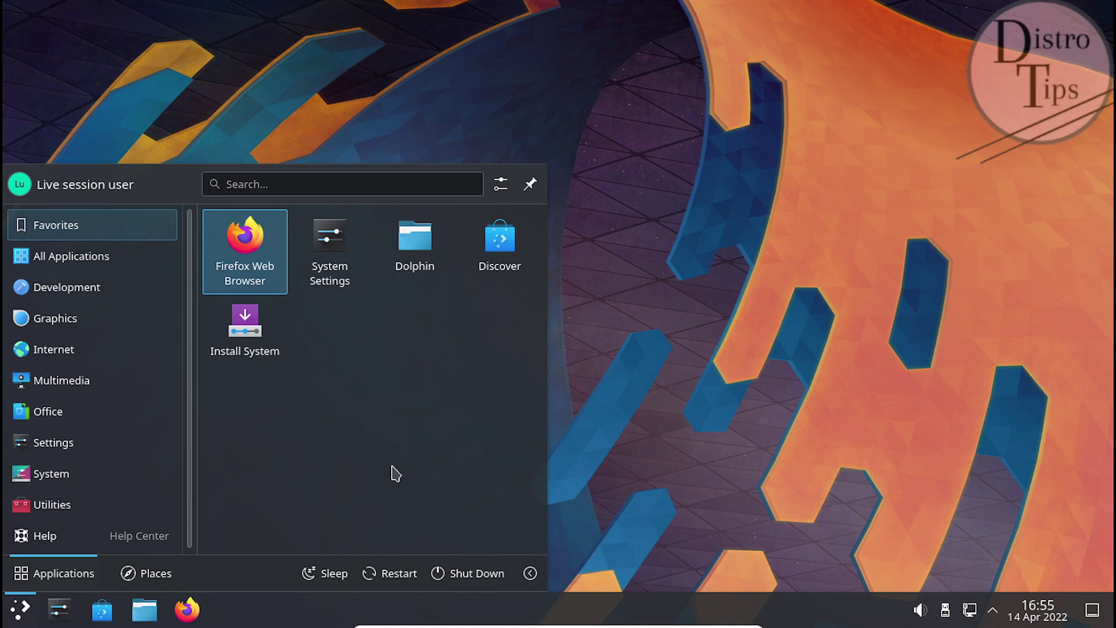
click(467, 573)
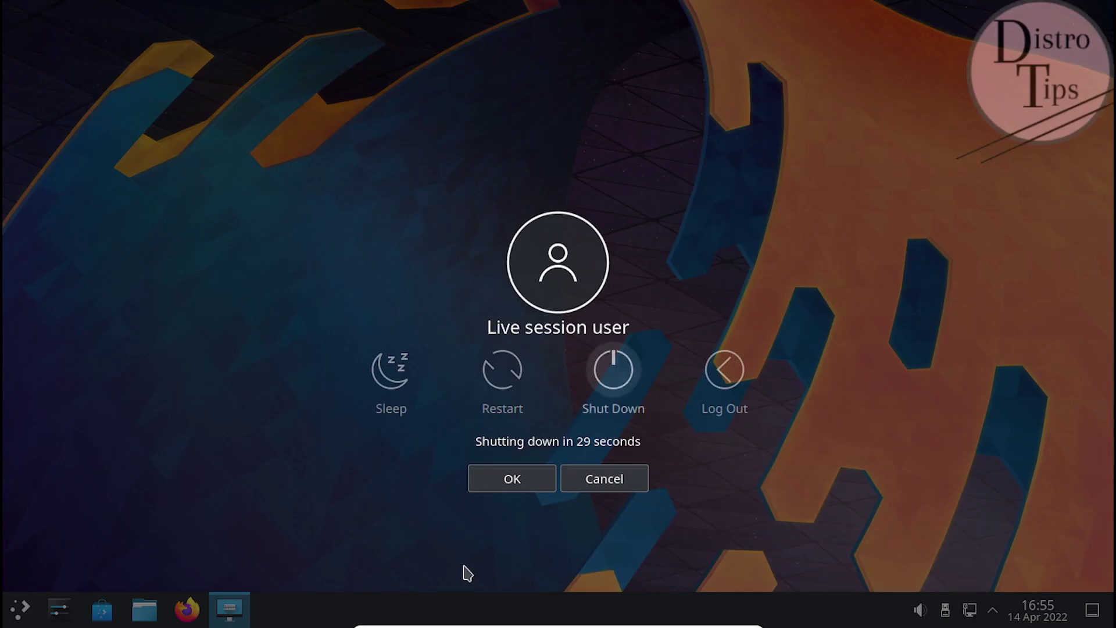
click(512, 480)
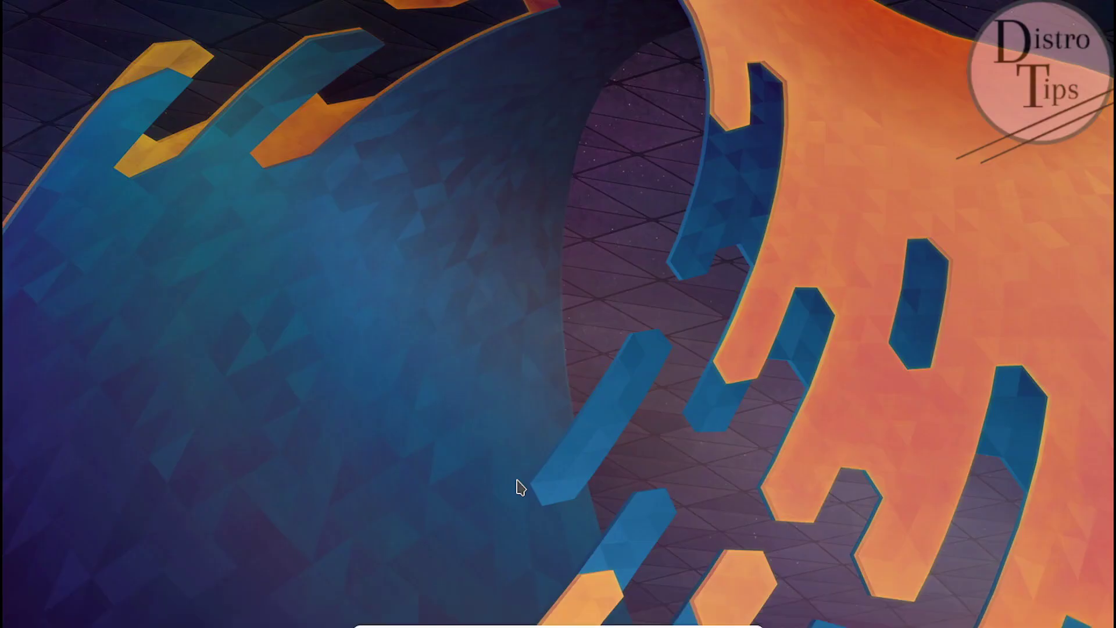